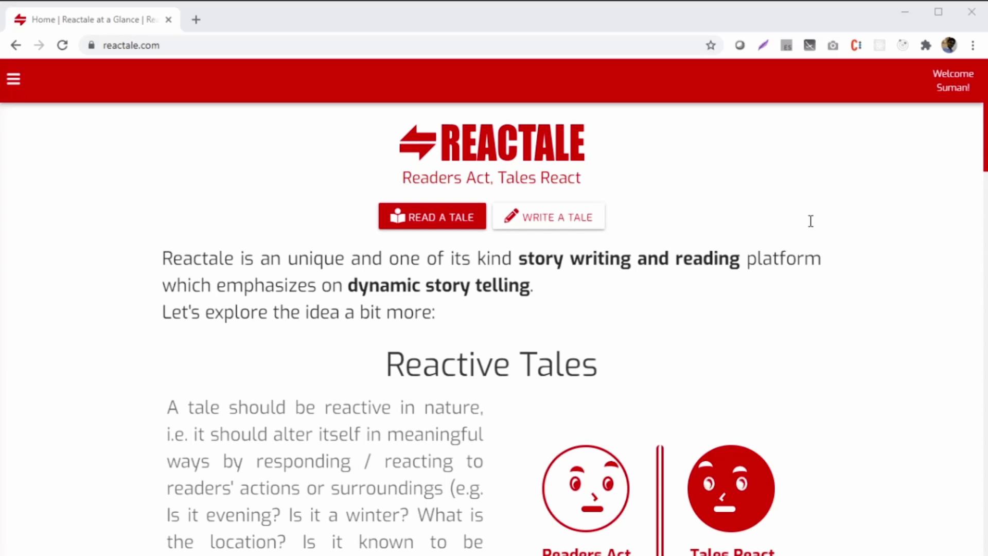
# Step: Open the online tale "Jack and Jill Revisited" from My Tales for editing and look over its intro details
pyautogui.click(13, 80)
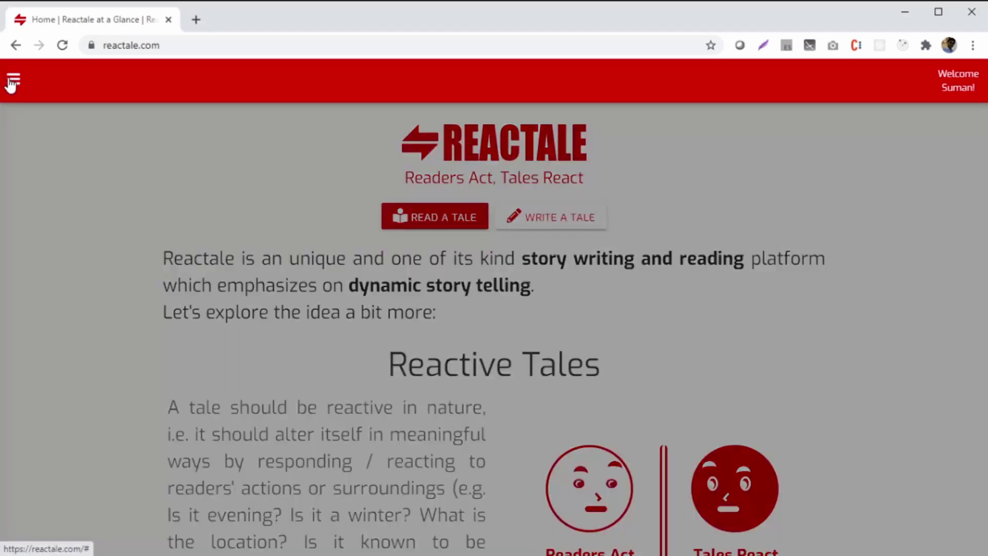
pyautogui.click(67, 245)
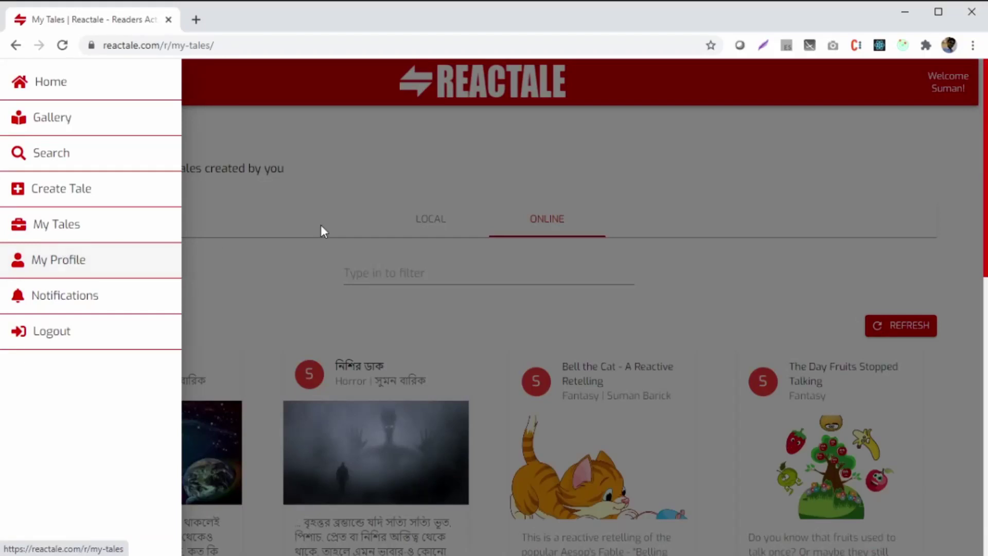
pyautogui.click(539, 222)
pyautogui.scroll(-3, 607, 332)
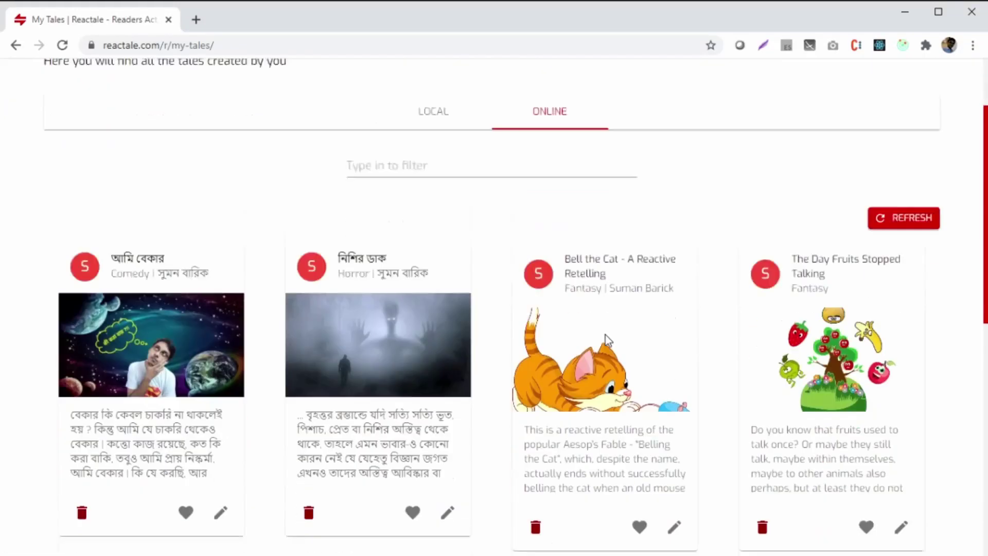
pyautogui.scroll(-7, 603, 336)
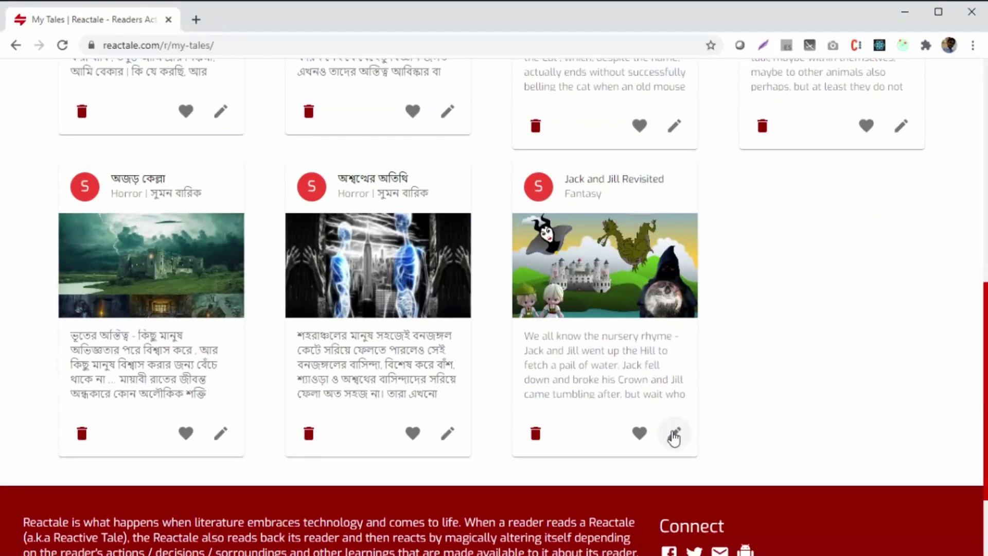
pyautogui.click(674, 435)
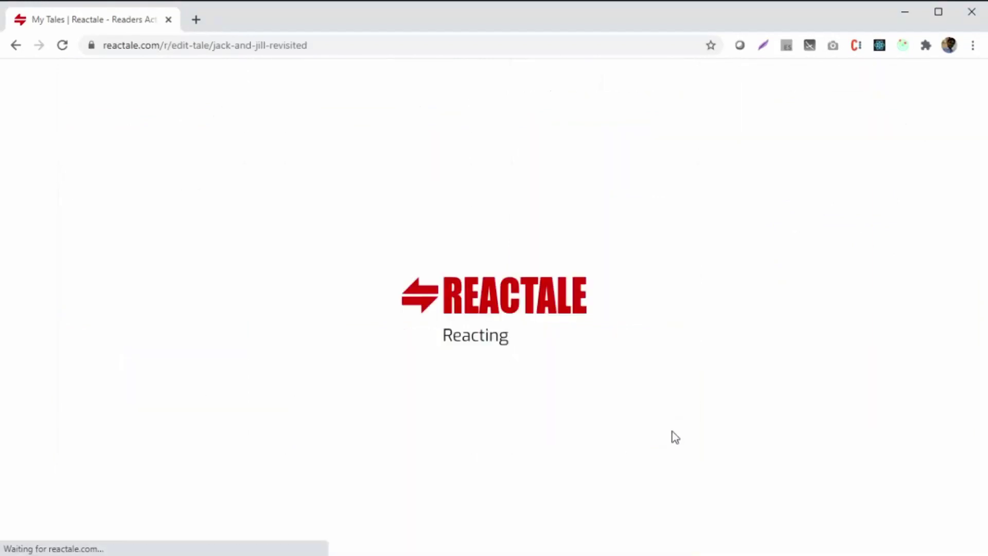
pyautogui.scroll(6, 646, 356)
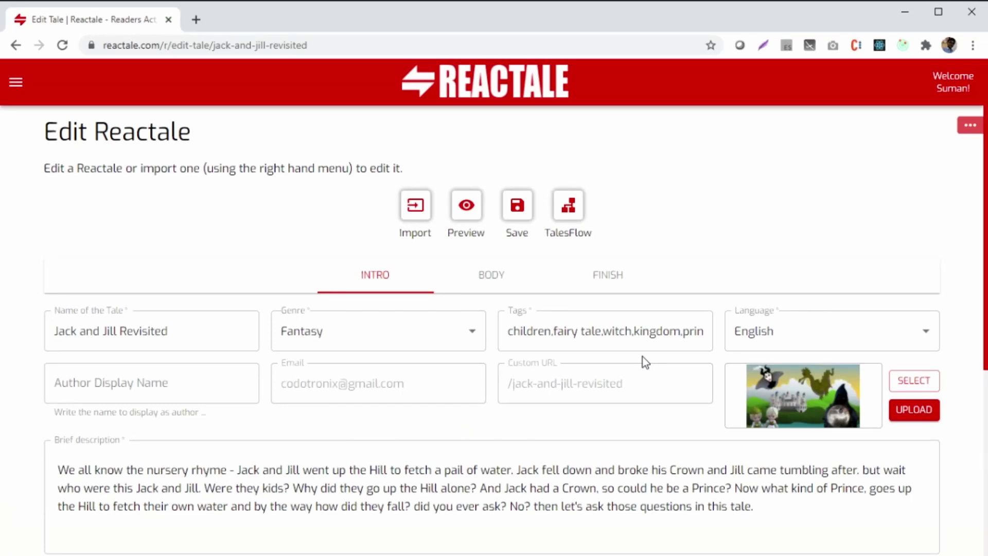
pyautogui.scroll(-1, 641, 356)
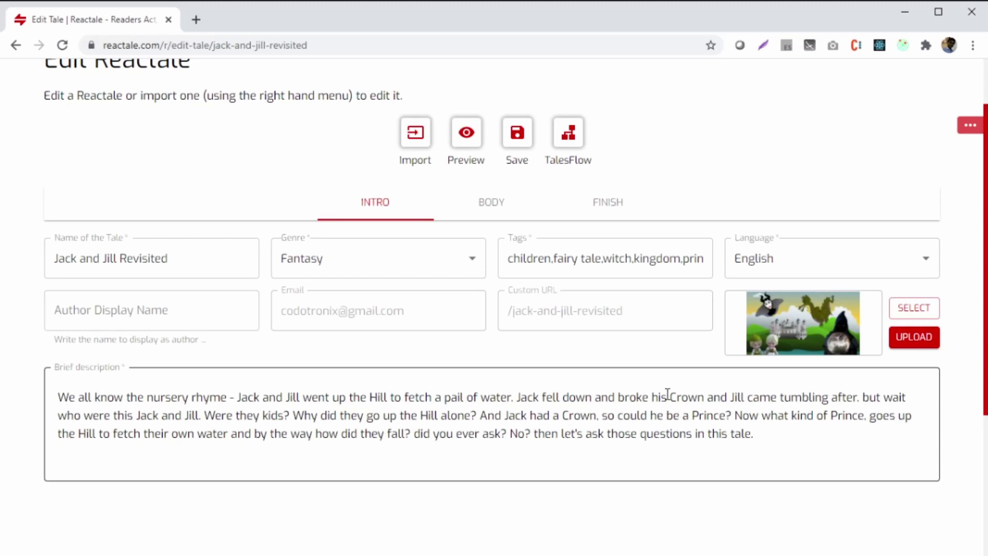
# Step: Preview "Jack and Jill Revisited" and read its storylet through to the closing line about fetching a pail of water
pyautogui.click(467, 139)
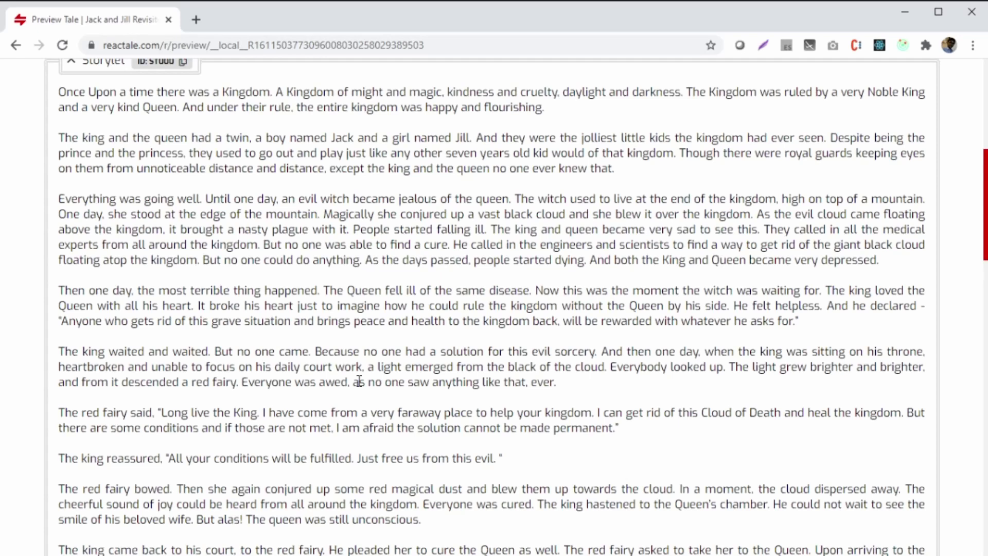
pyautogui.scroll(-5, 360, 381)
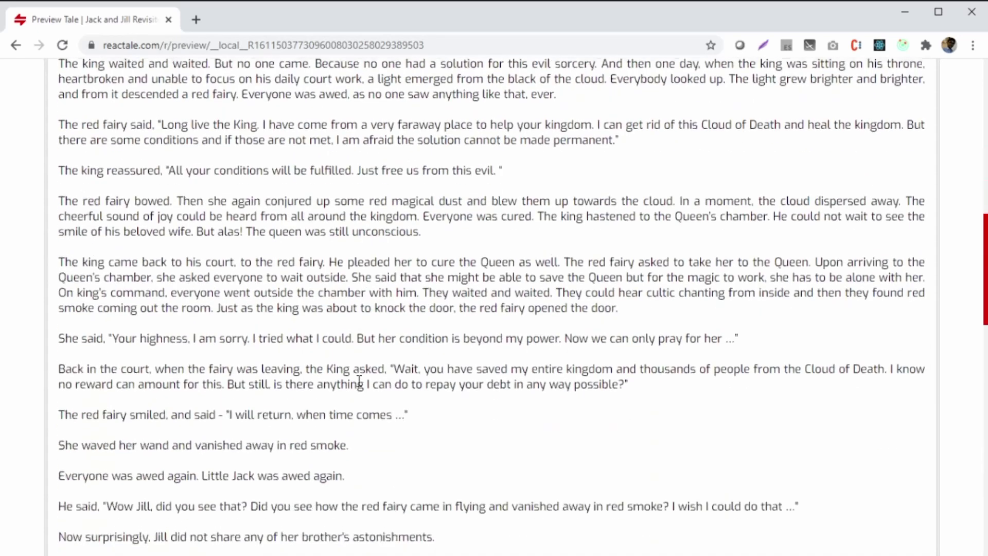
pyautogui.scroll(-10, 359, 381)
pyautogui.moveTo(65, 294); pyautogui.dragTo(560, 291)
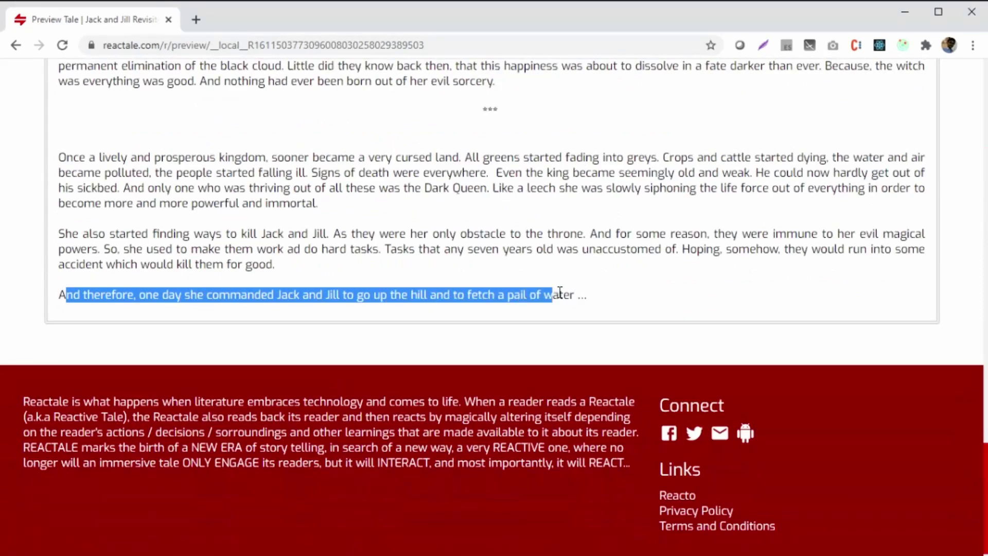
pyautogui.click(646, 310)
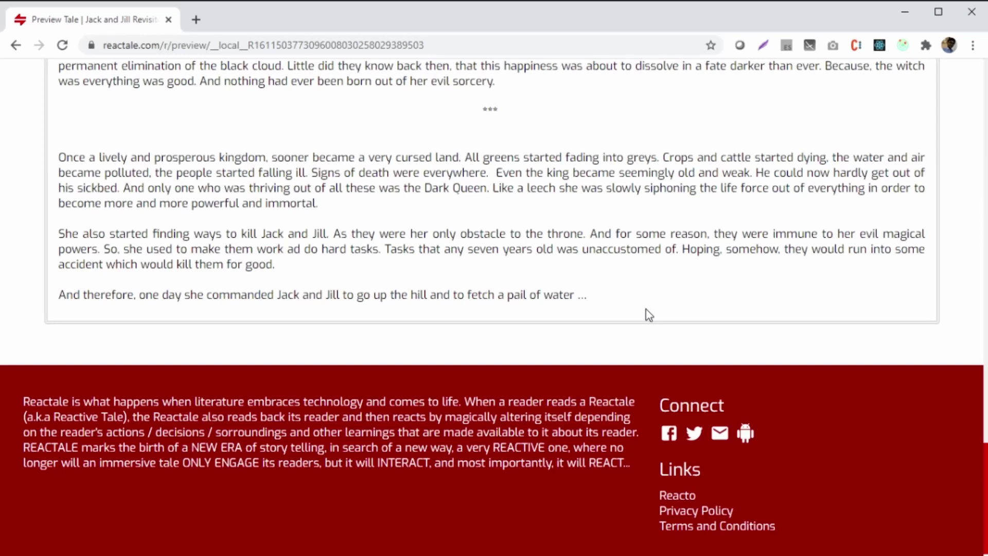
pyautogui.scroll(20, 646, 310)
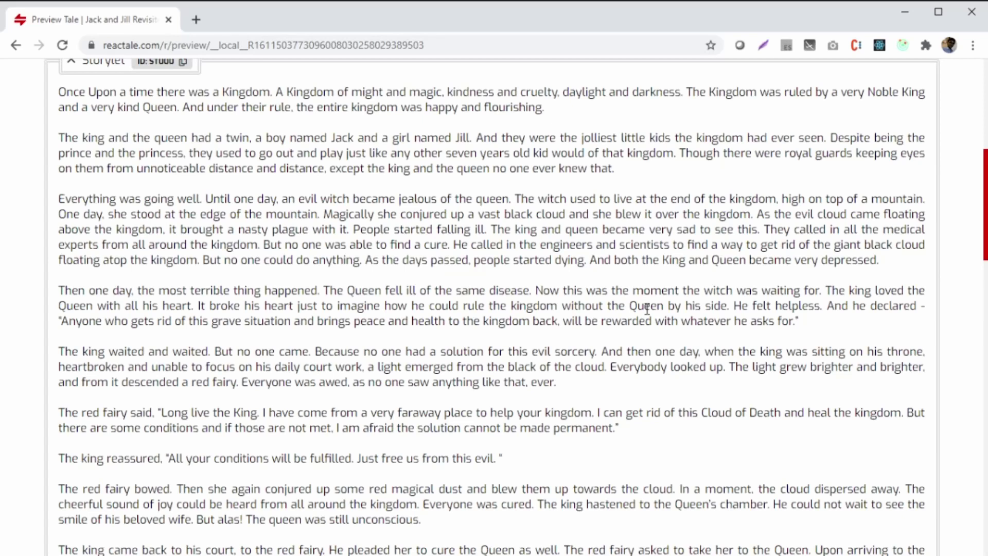
pyautogui.scroll(8, 648, 308)
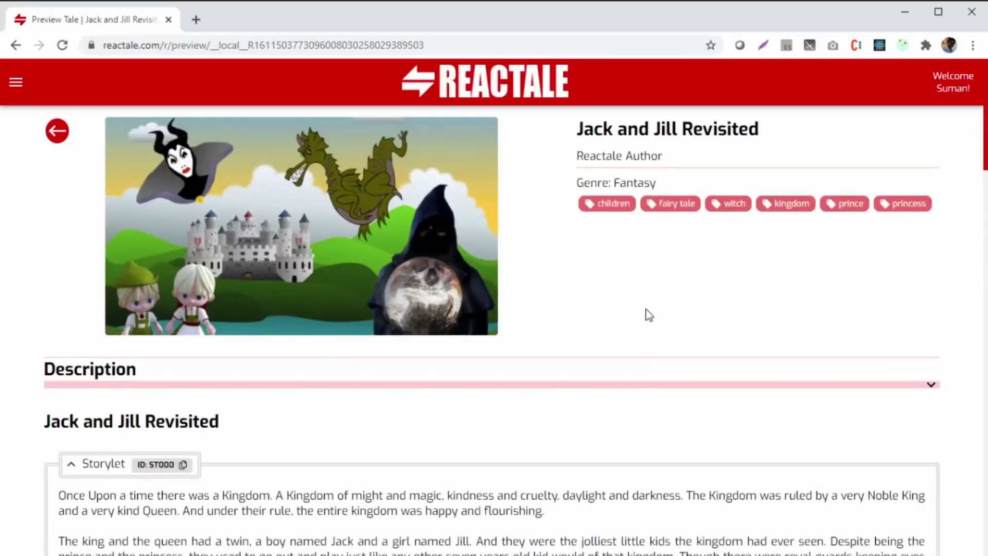
# Step: Go to the Reactale home page and examine the TalesFlow diagram of storylets and choices under Parallel Possibilities
pyautogui.click(16, 81)
pyautogui.click(46, 85)
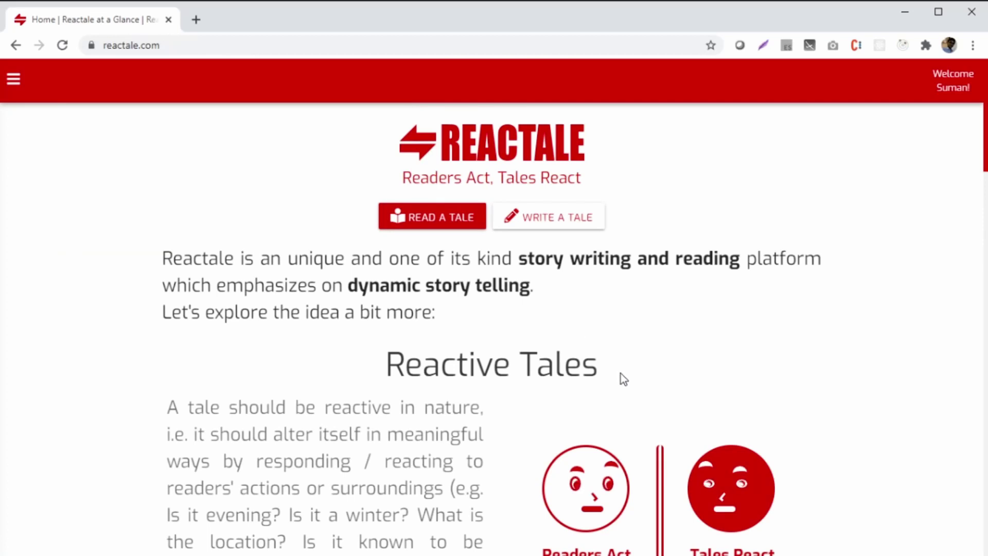
pyautogui.scroll(-7, 620, 372)
pyautogui.scroll(-4, 621, 372)
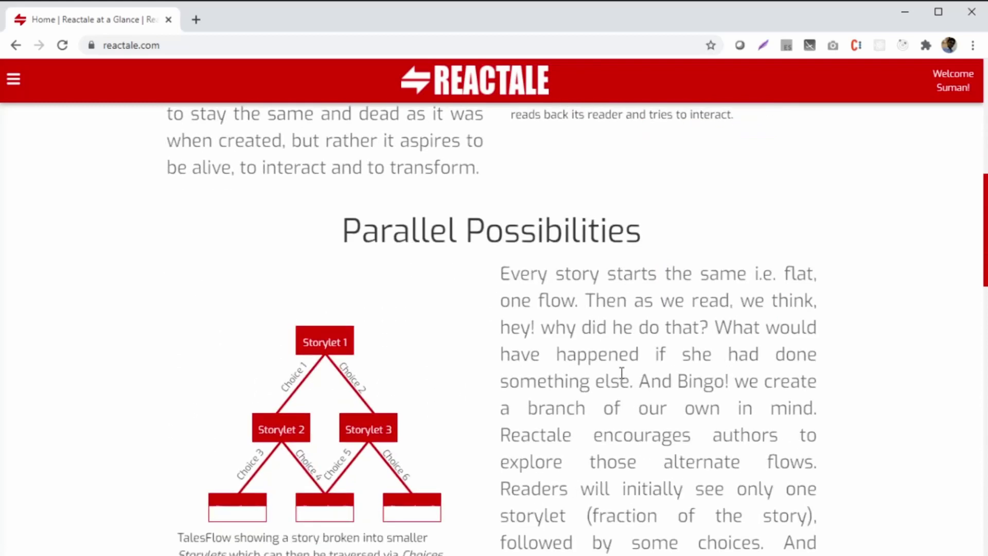
pyautogui.scroll(-1, 621, 373)
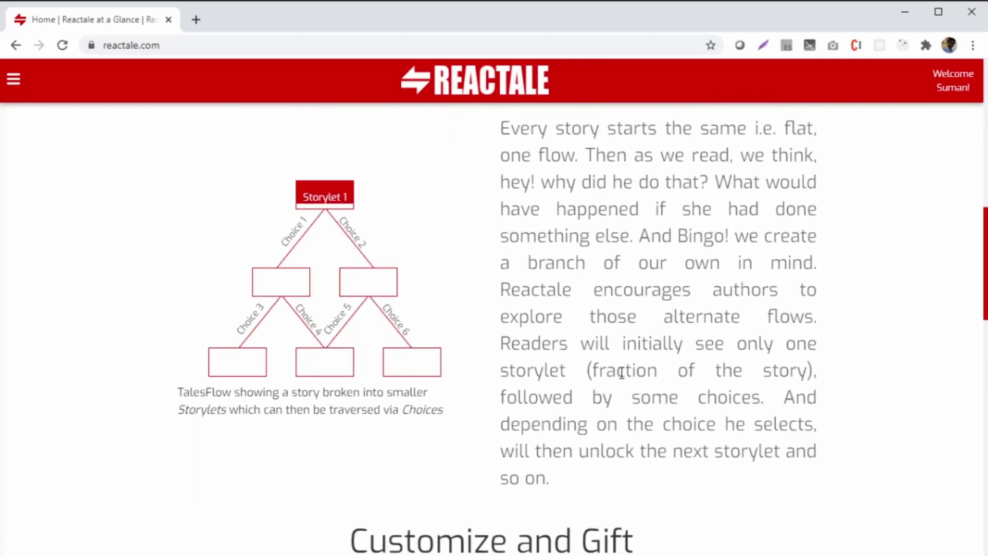
pyautogui.scroll(1, 622, 373)
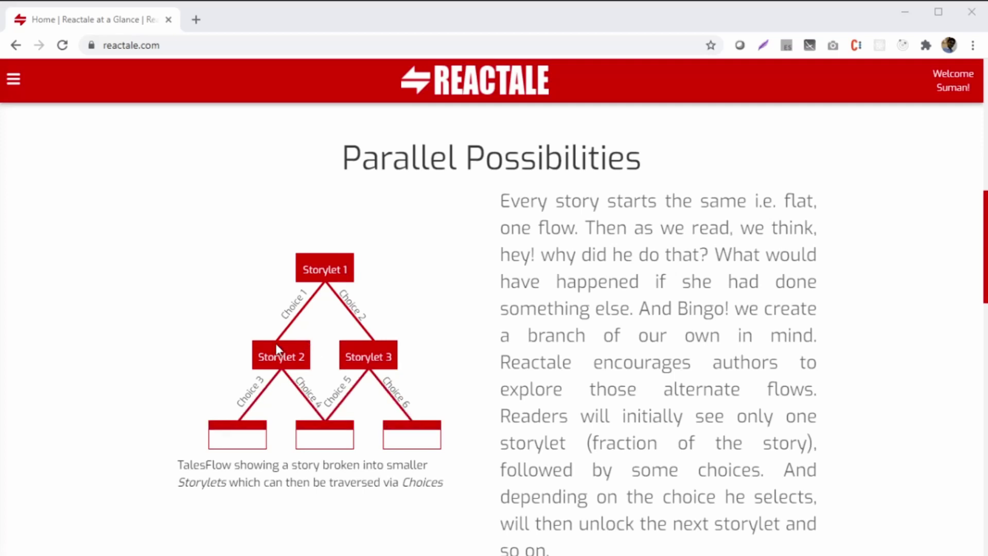
pyautogui.scroll(-1, 276, 345)
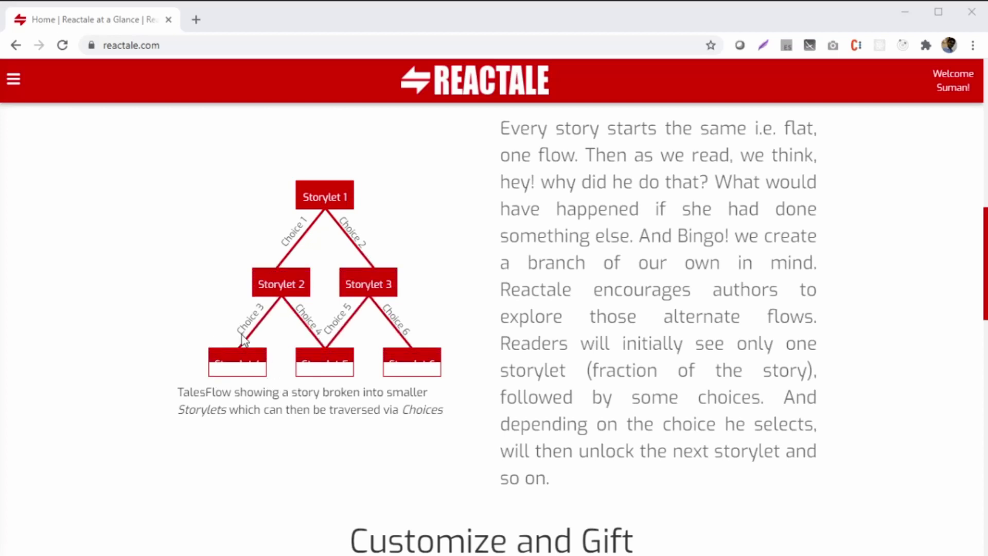
pyautogui.scroll(1, 245, 323)
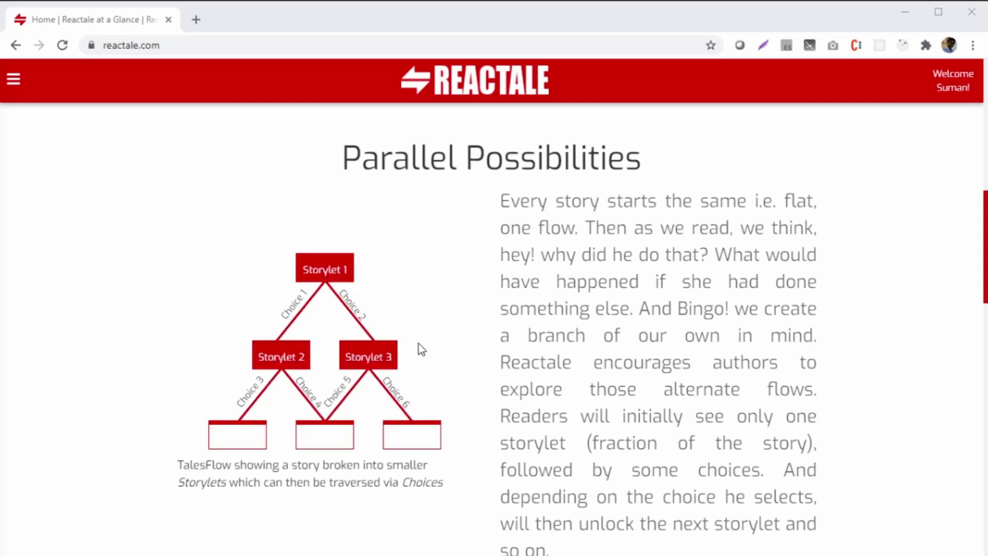
pyautogui.scroll(-1, 443, 344)
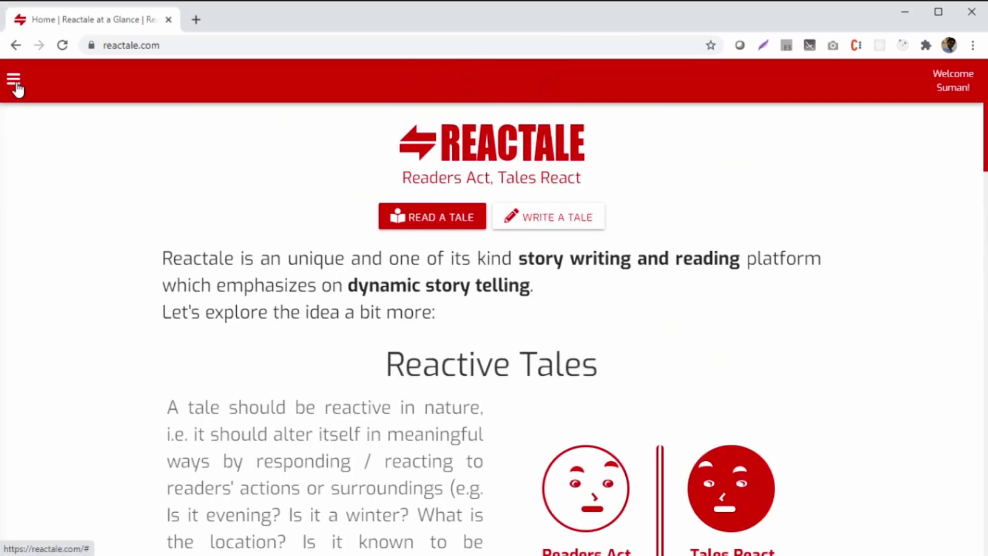
# Step: Return to My Tales and reopen "Jack and Jill Revisited" in the tale editor
pyautogui.click(14, 81)
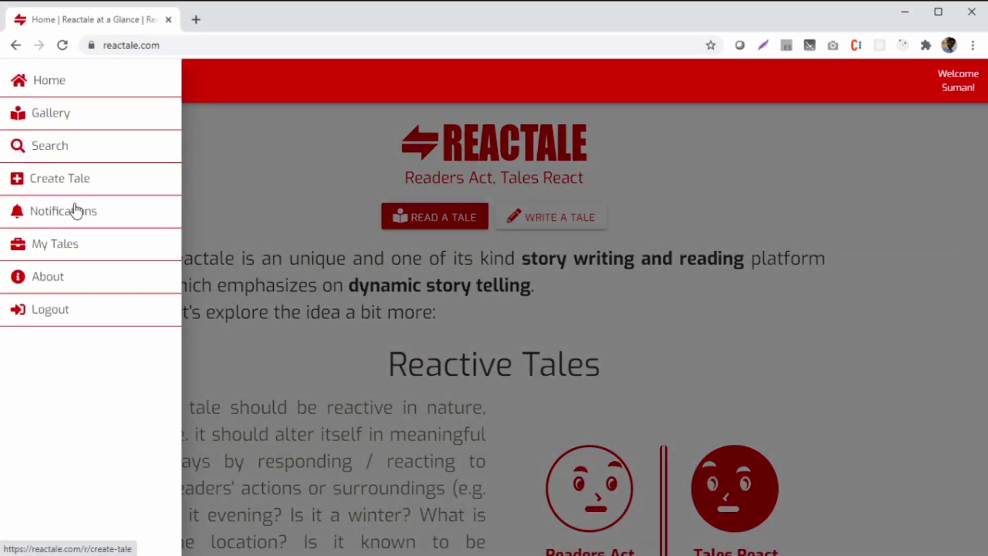
pyautogui.click(72, 249)
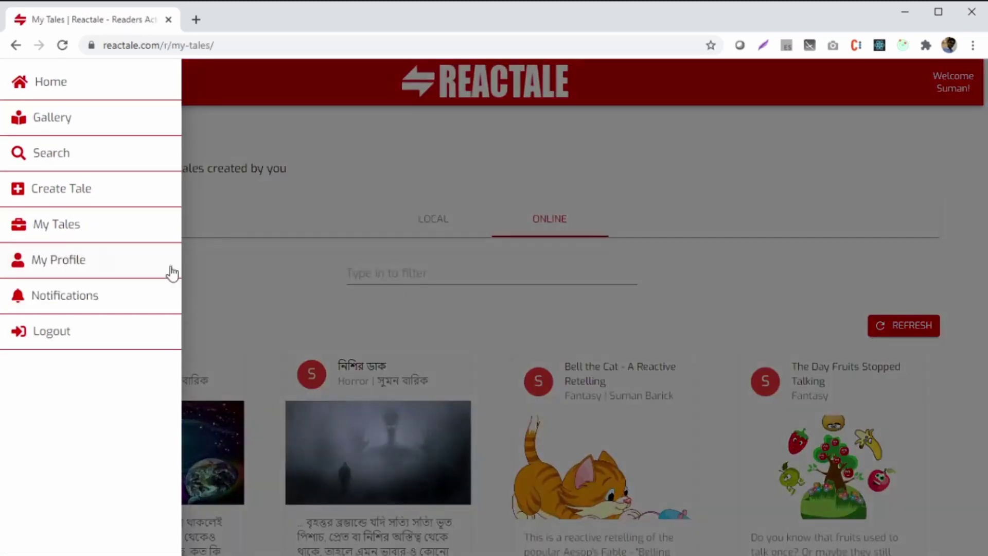
pyautogui.click(396, 304)
pyautogui.scroll(-7, 569, 283)
pyautogui.scroll(-4, 569, 285)
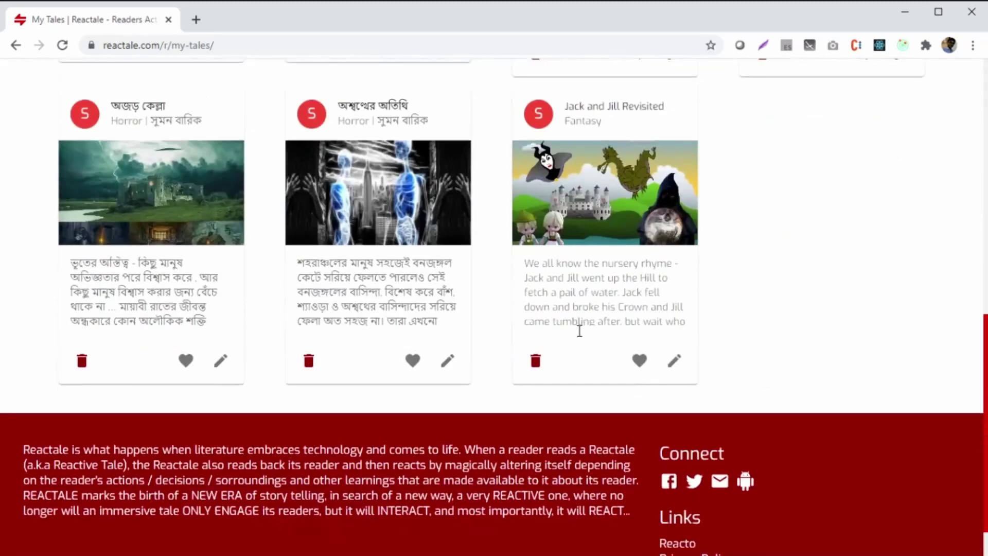
pyautogui.click(669, 364)
pyautogui.scroll(6, 589, 315)
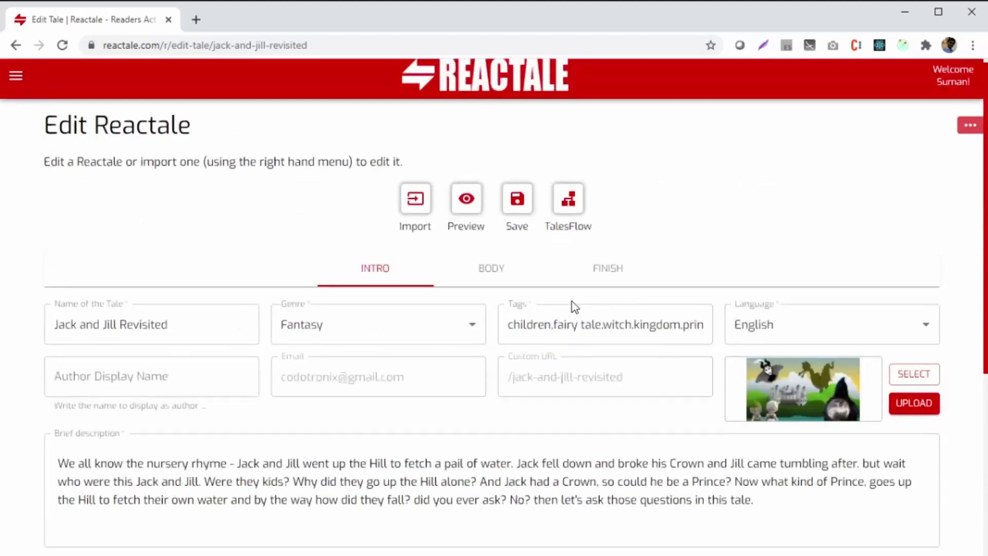
# Step: Preview the tale again, check the last sentence of its storylet, and go back to the editor
pyautogui.click(468, 200)
pyautogui.scroll(-4, 628, 270)
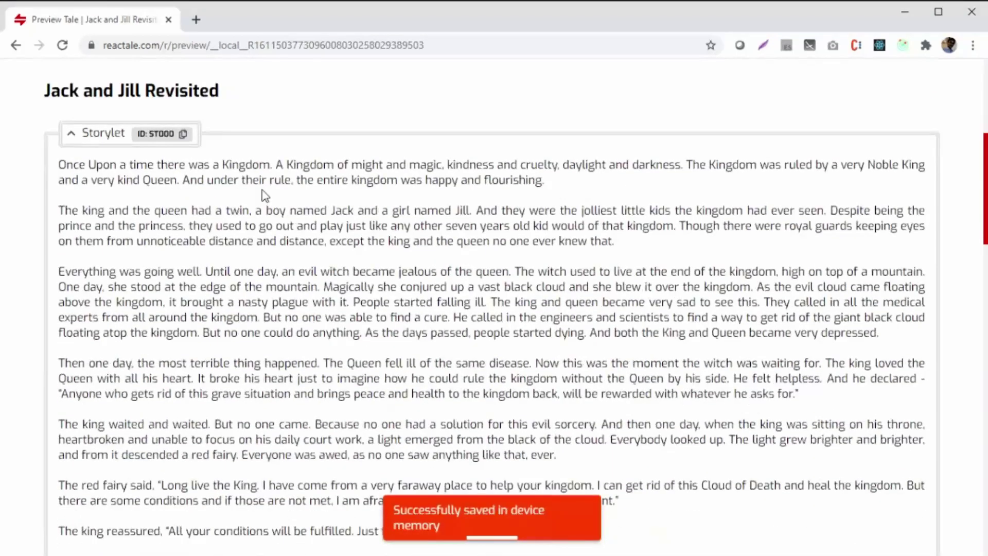
pyautogui.scroll(-10, 264, 196)
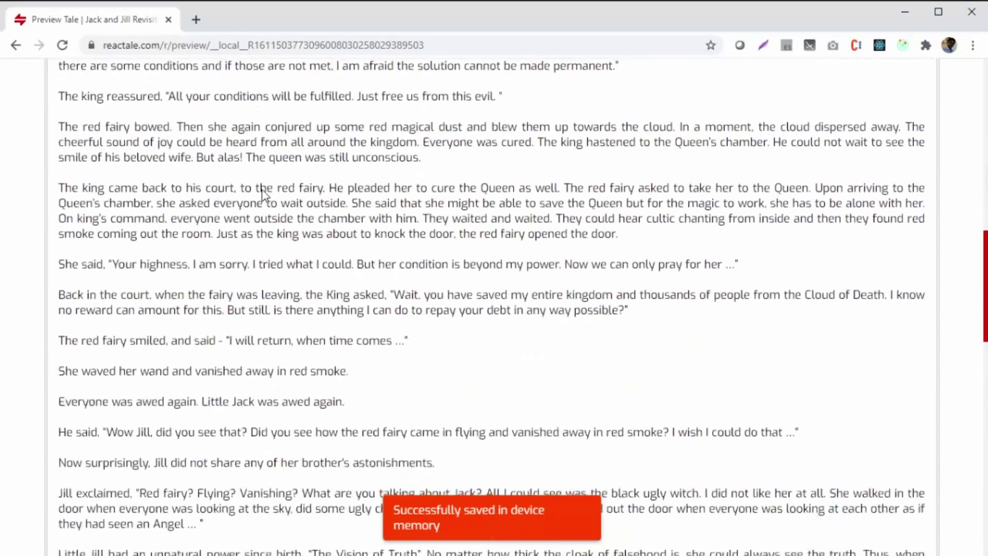
pyautogui.scroll(-15, 264, 195)
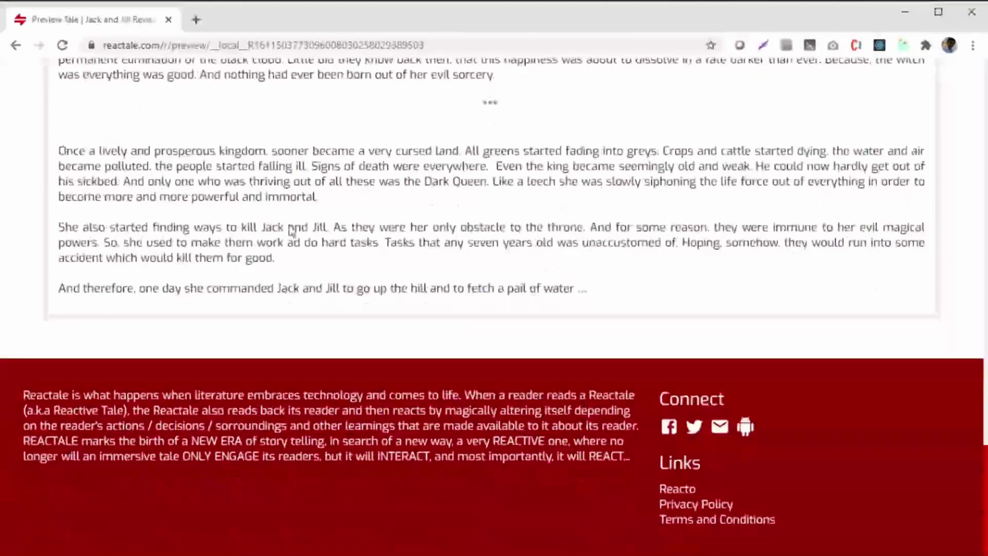
pyautogui.moveTo(57, 289); pyautogui.dragTo(585, 292)
pyautogui.scroll(20, 585, 292)
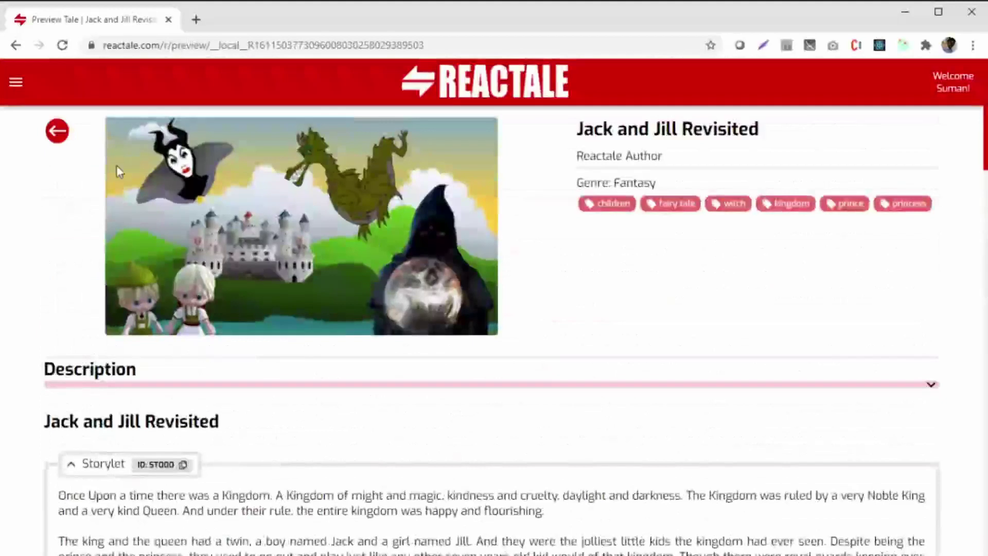
pyautogui.click(58, 132)
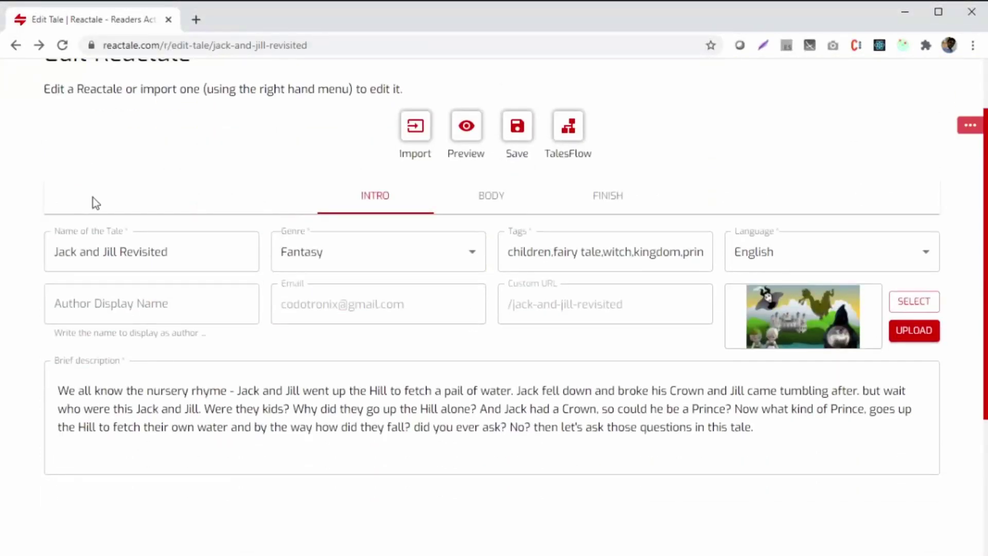
# Step: Append the copied passage from "It was a long way from their palace" to "(Pick One)" to the Intro storylet's body and update it
pyautogui.click(486, 202)
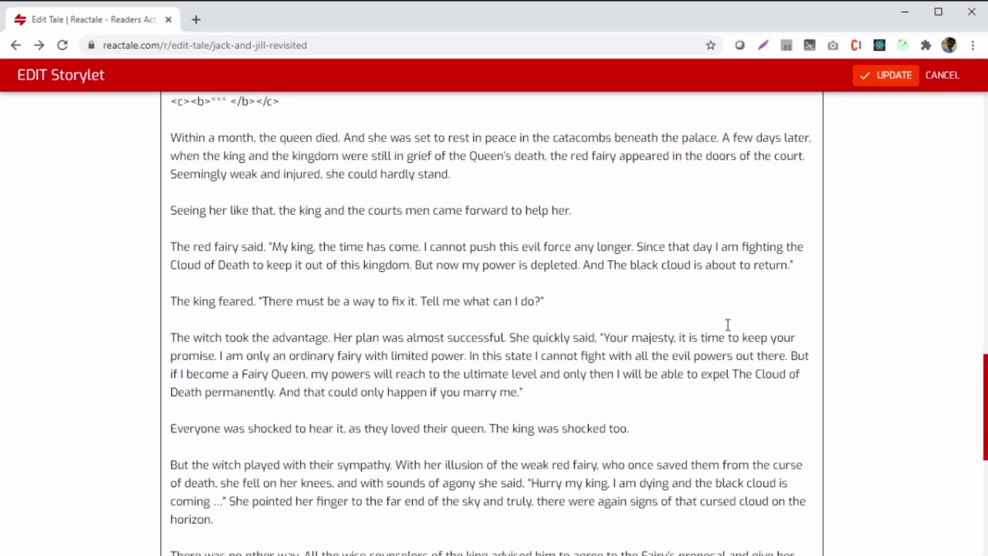
pyautogui.scroll(-8, 727, 325)
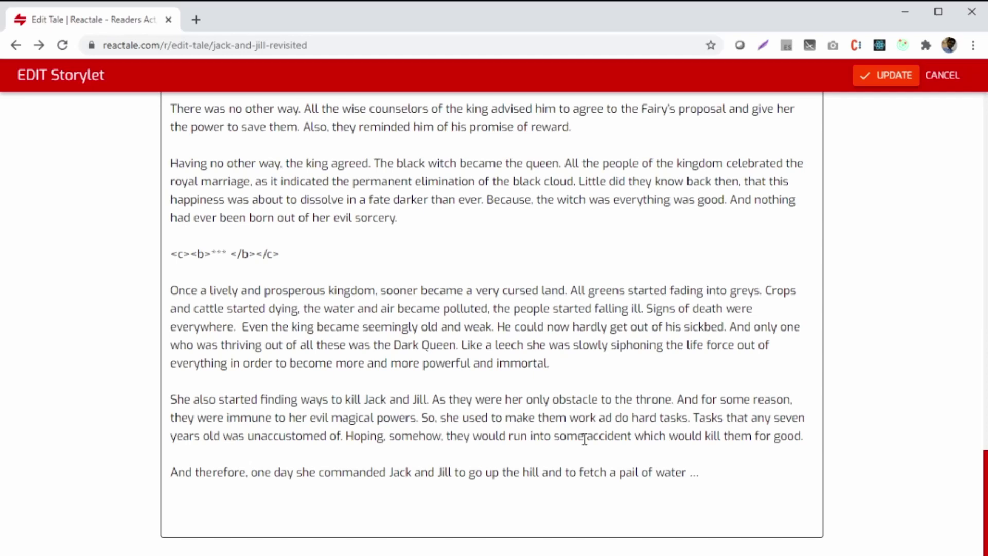
pyautogui.click(714, 506)
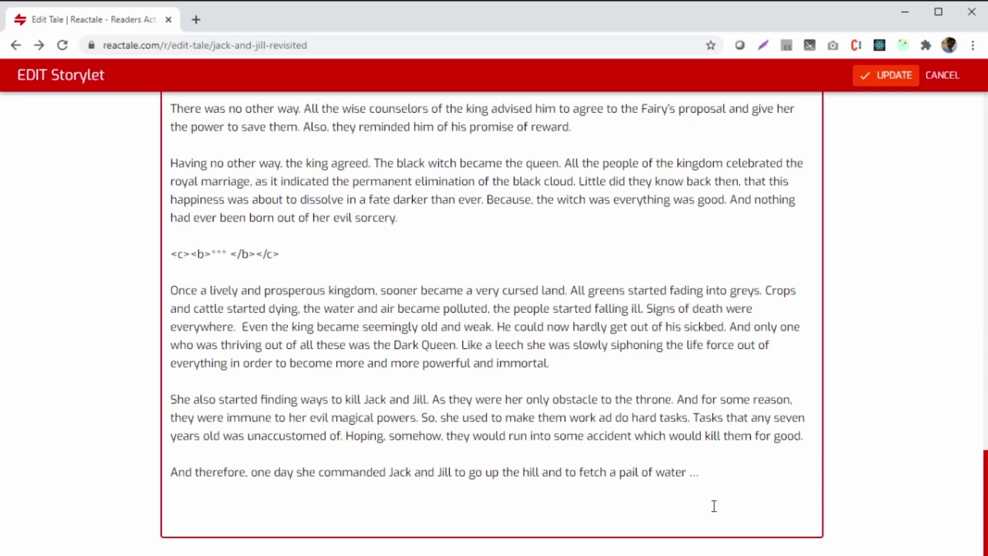
pyautogui.hotkey('ctrl', 'v')
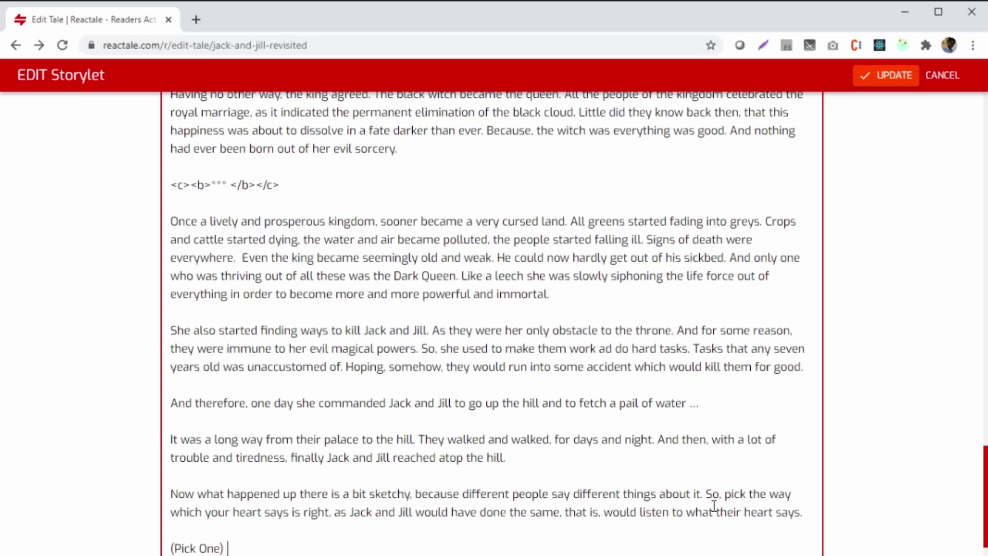
pyautogui.scroll(-1, 179, 399)
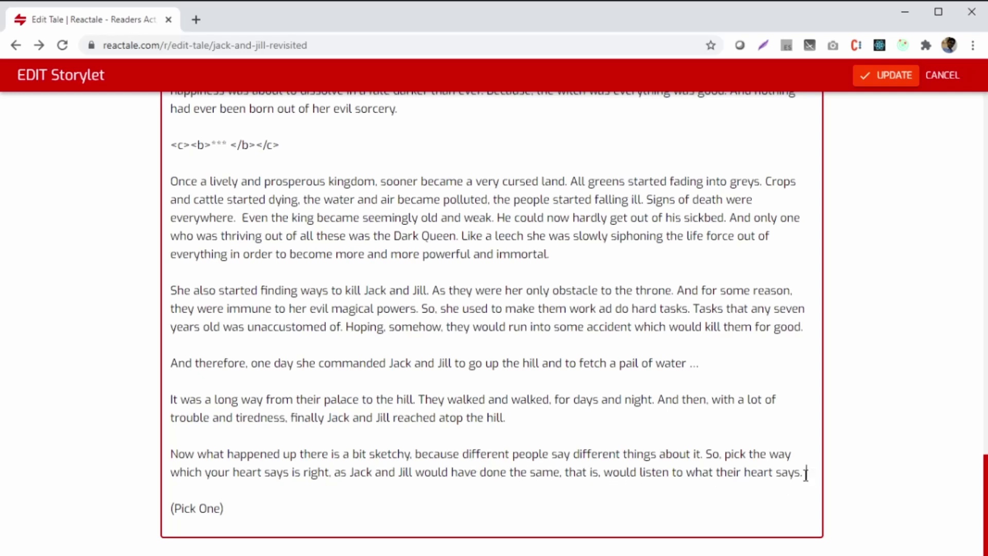
pyautogui.click(887, 77)
pyautogui.scroll(-3, 627, 340)
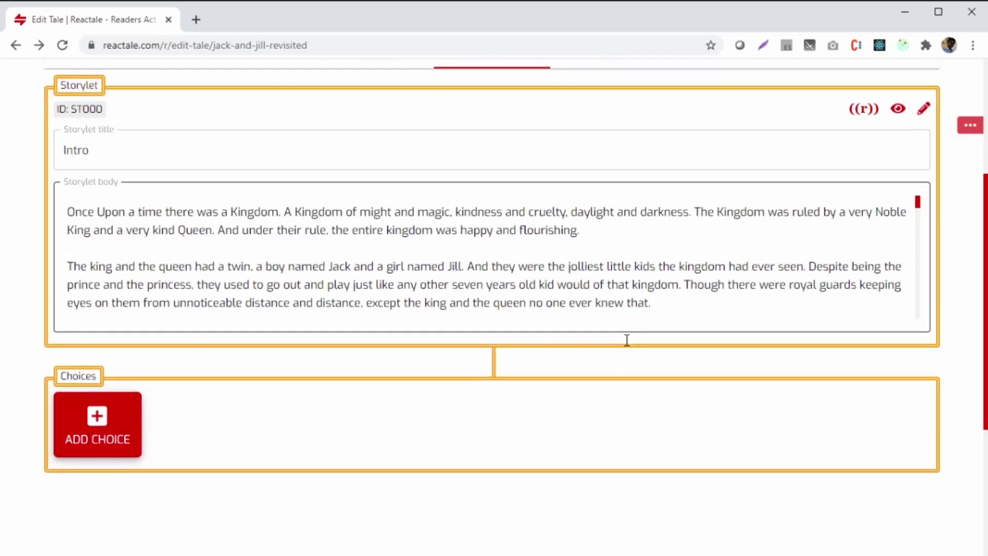
# Step: Add two choices below the Intro storylet, worded "The Fiery Fireball" and "The Moving Mountain"
pyautogui.click(77, 426)
pyautogui.click(159, 435)
pyautogui.moveTo(160, 435); pyautogui.dragTo(13, 432)
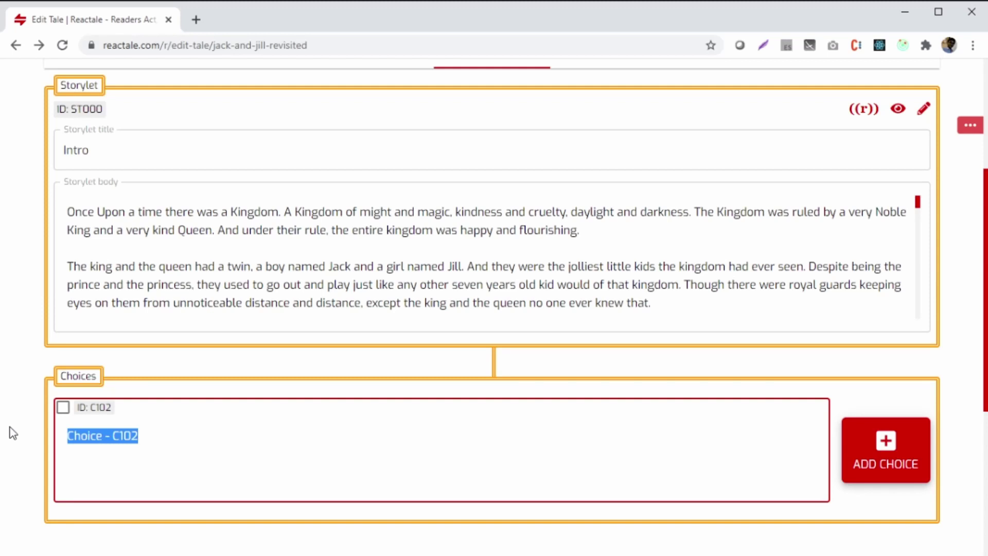
pyautogui.write('The Fiery Fireball')
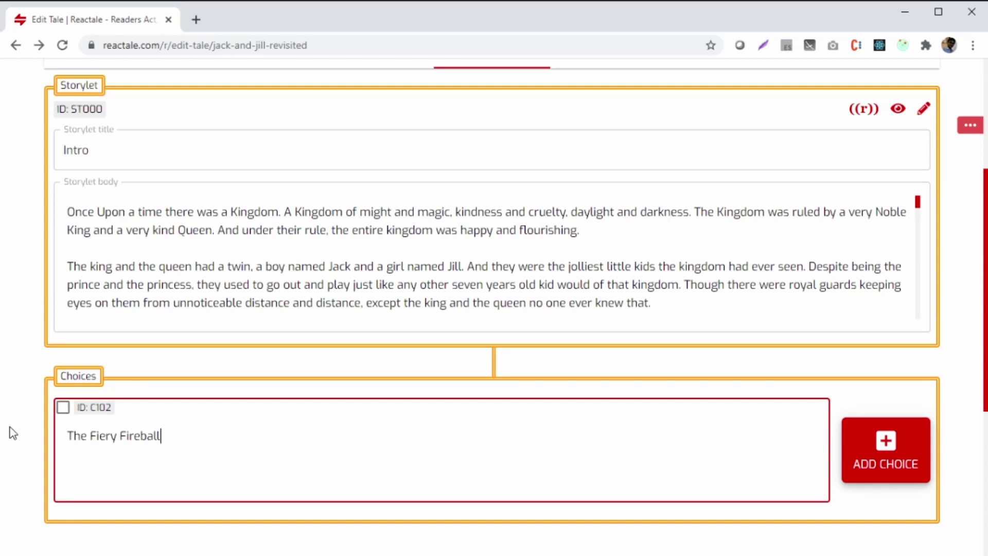
pyautogui.moveTo(66, 436); pyautogui.dragTo(171, 432)
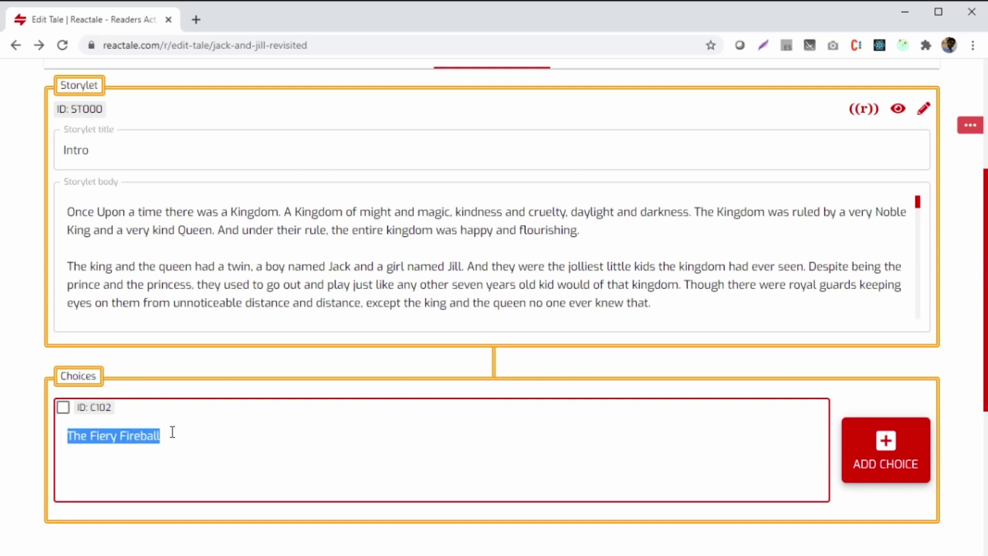
pyautogui.click(192, 441)
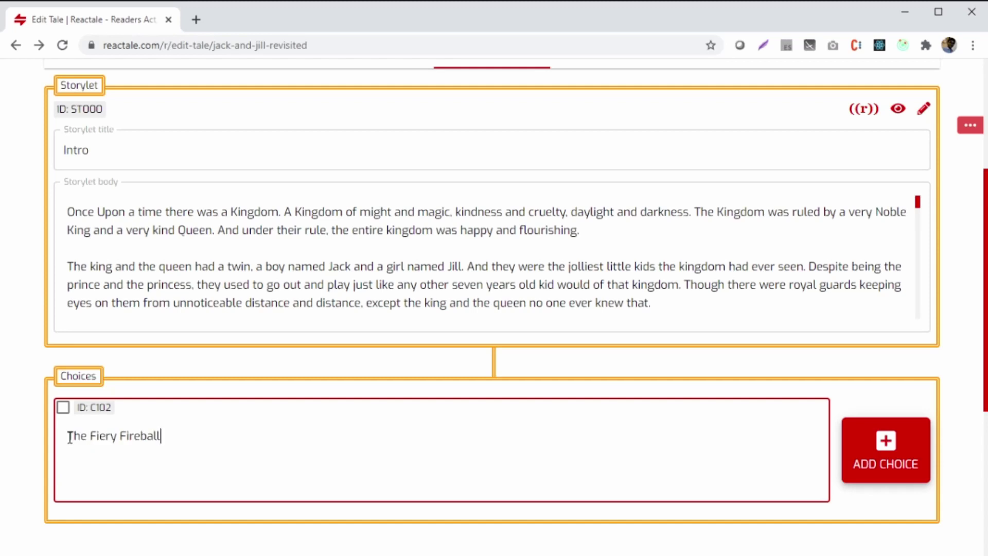
pyautogui.moveTo(69, 437); pyautogui.dragTo(174, 434)
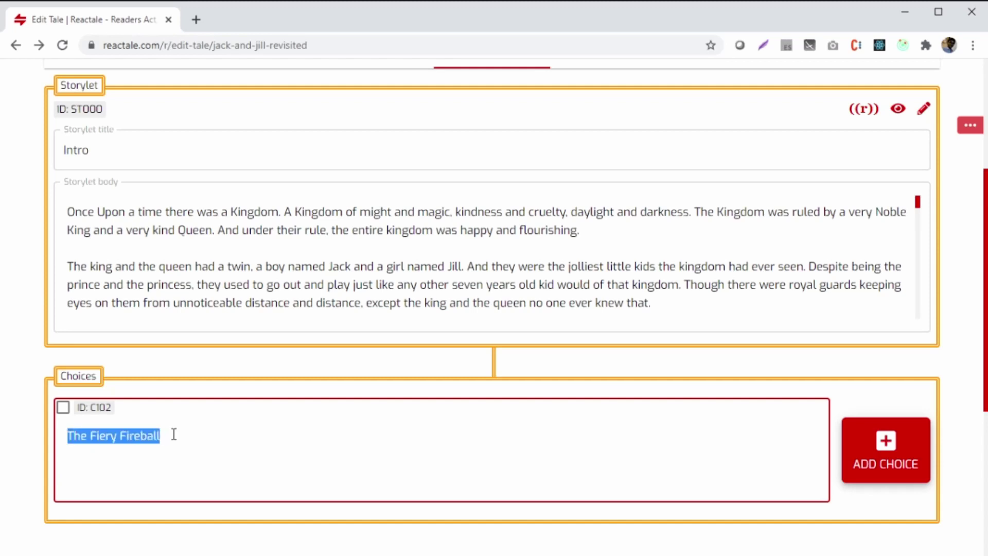
pyautogui.click(199, 434)
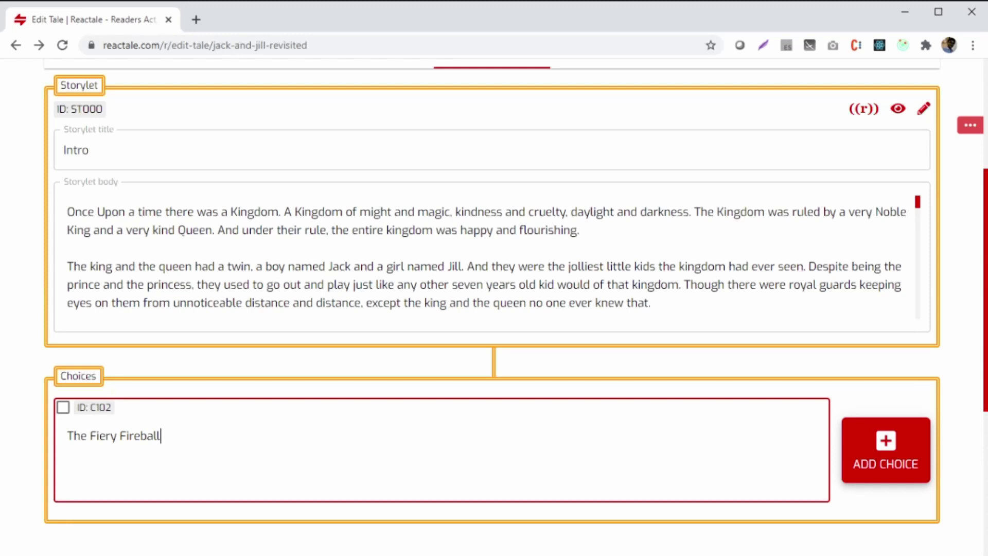
pyautogui.click(908, 458)
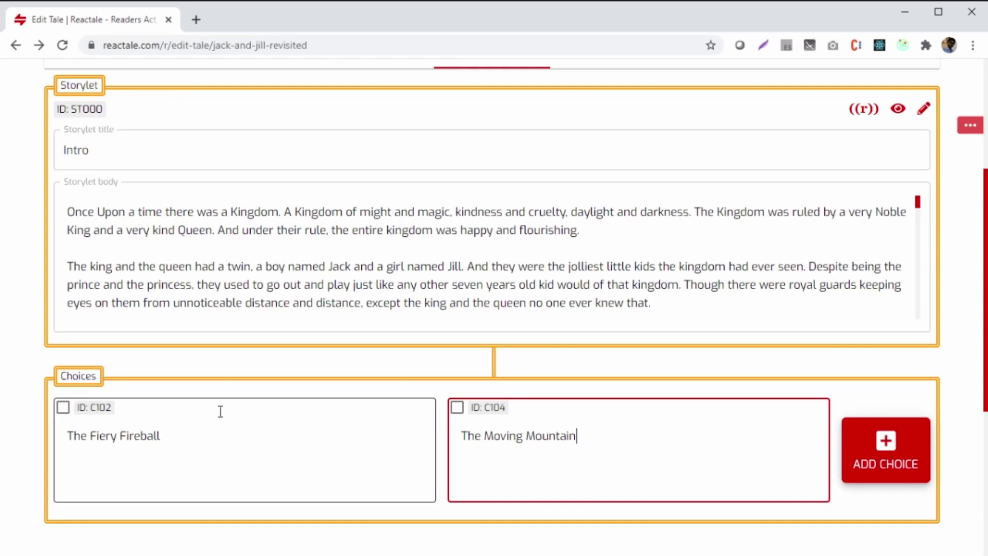
# Step: Select the "The Fiery Fireball" choice and reuse its text as the title of the storylet that follows it
pyautogui.scroll(-3, 220, 412)
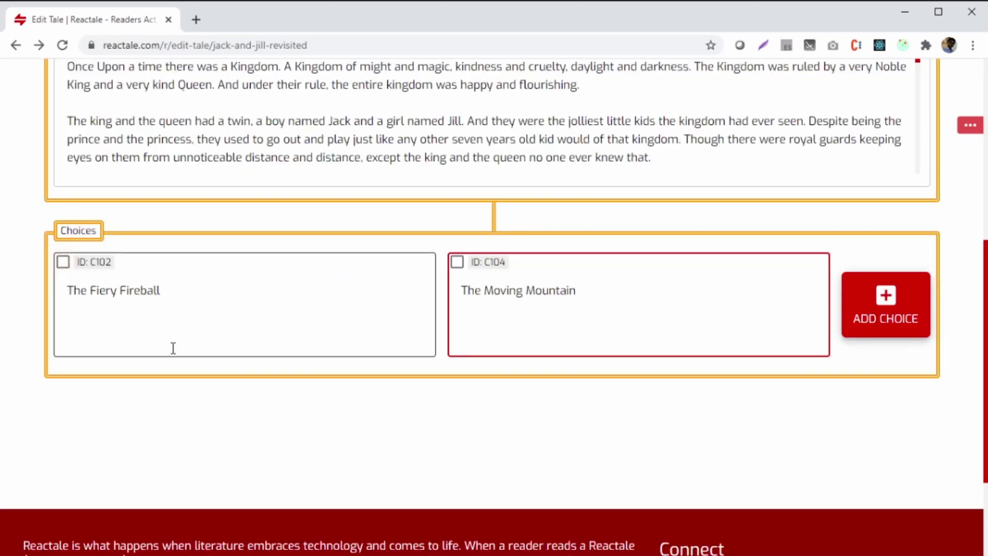
pyautogui.click(64, 265)
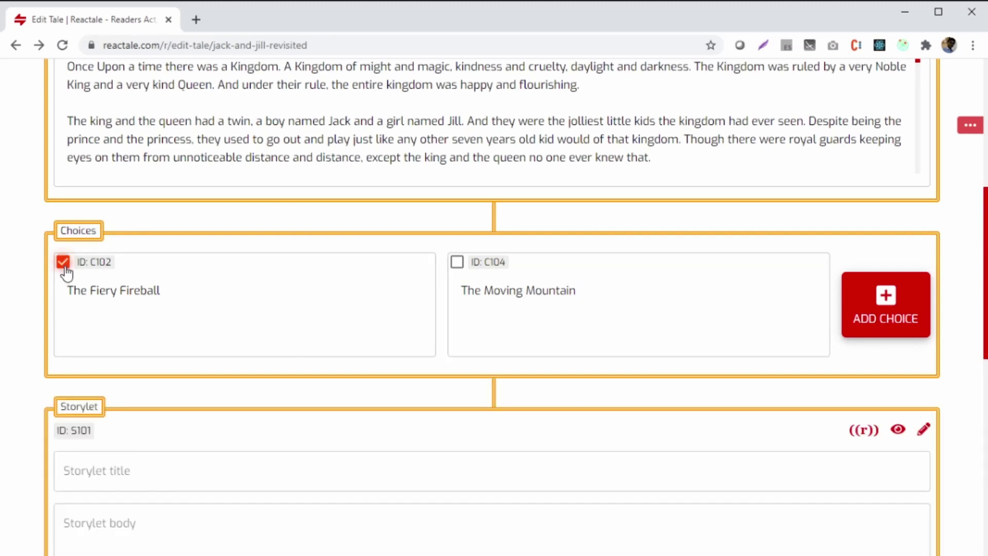
pyautogui.scroll(-2, 251, 345)
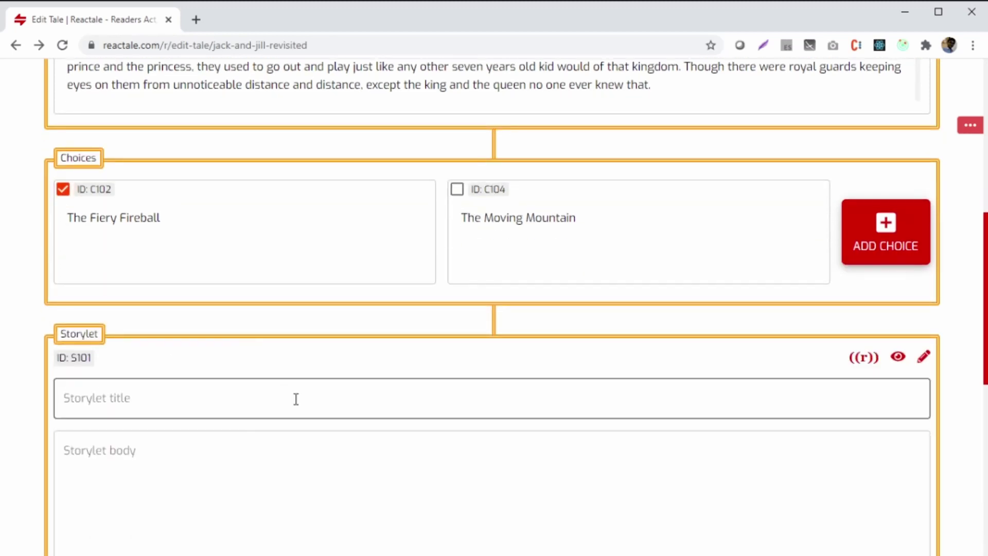
pyautogui.scroll(-2, 268, 413)
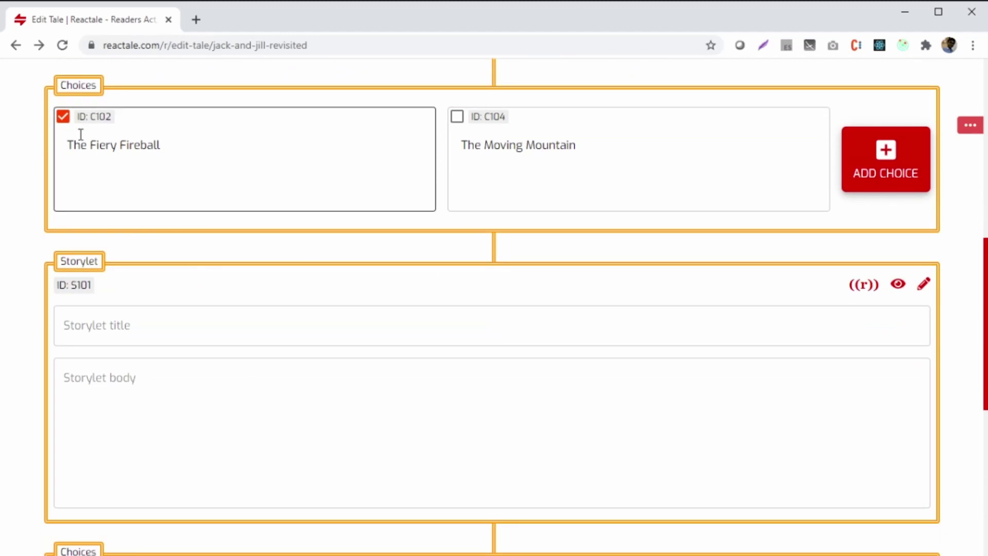
pyautogui.click(69, 144)
pyautogui.moveTo(68, 144); pyautogui.dragTo(181, 150)
pyautogui.hotkey('ctrl', 'c')
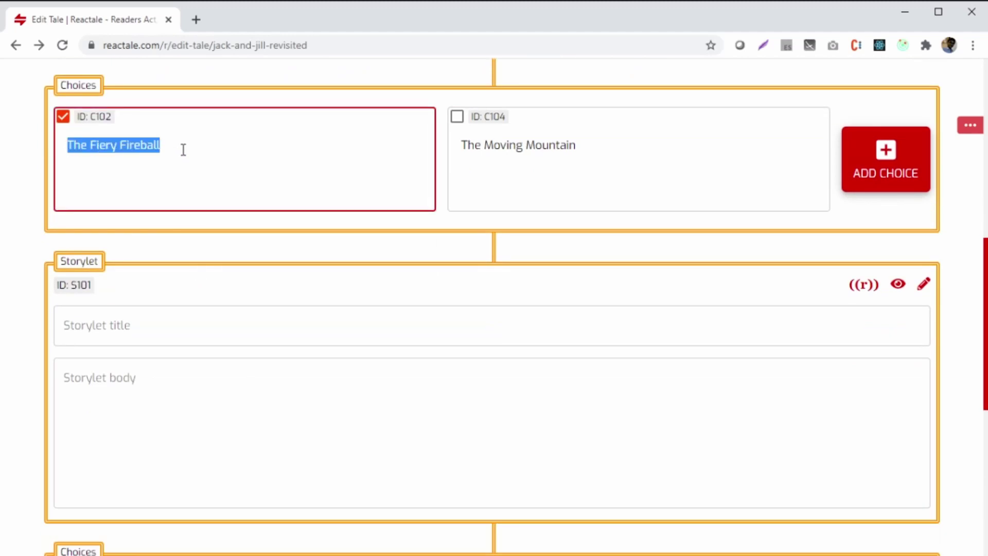
pyautogui.click(211, 331)
pyautogui.hotkey('ctrl', 'v')
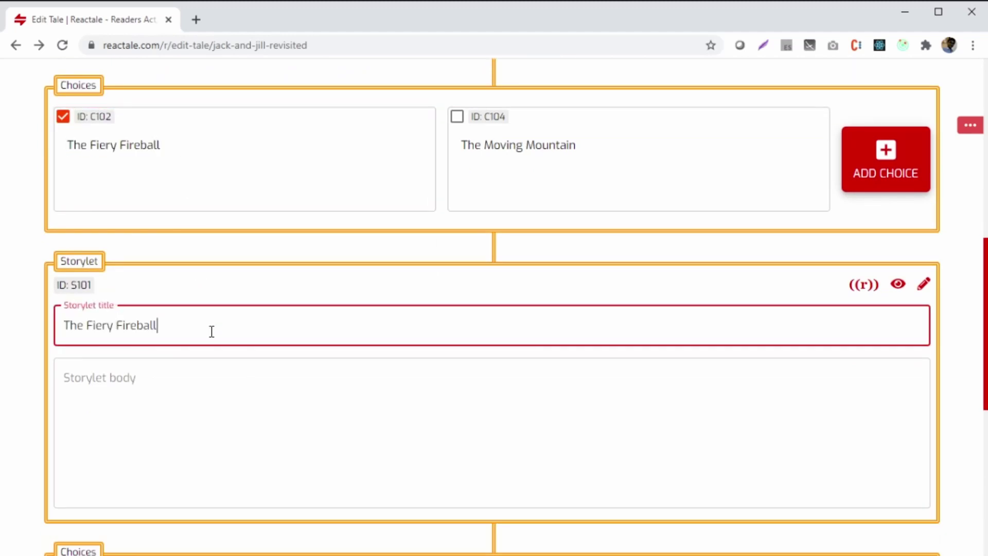
pyautogui.scroll(2, 164, 397)
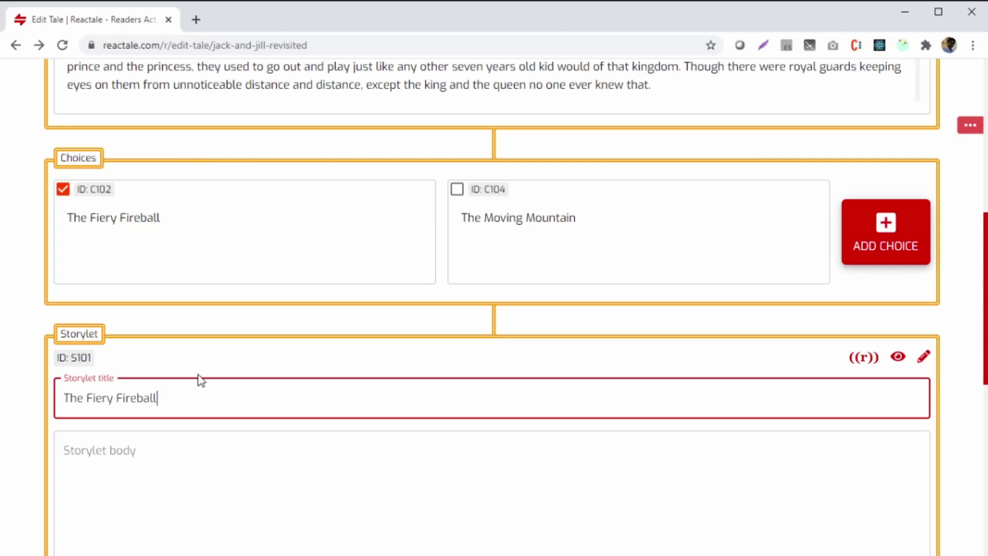
pyautogui.scroll(8, 240, 407)
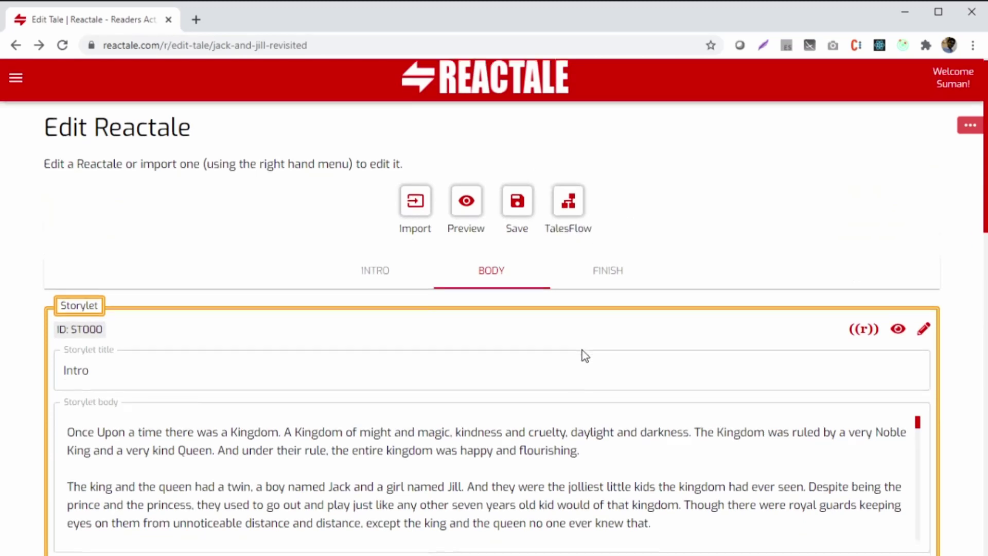
pyautogui.scroll(-10, 582, 350)
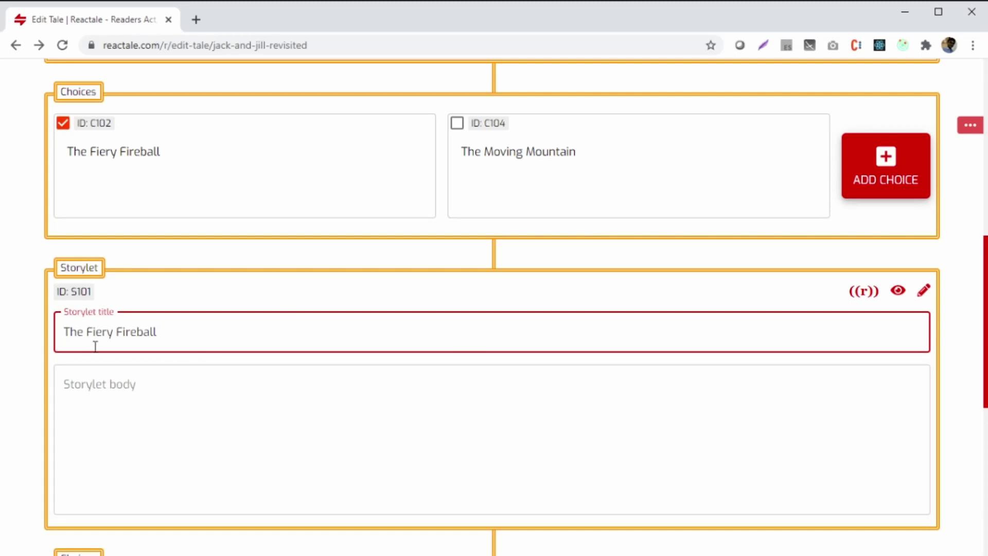
pyautogui.moveTo(170, 332); pyautogui.dragTo(62, 332)
pyautogui.click(186, 332)
# Step: Copy the title "The Fiery Fireball" into the body of the same storylet
pyautogui.scroll(-1, 151, 339)
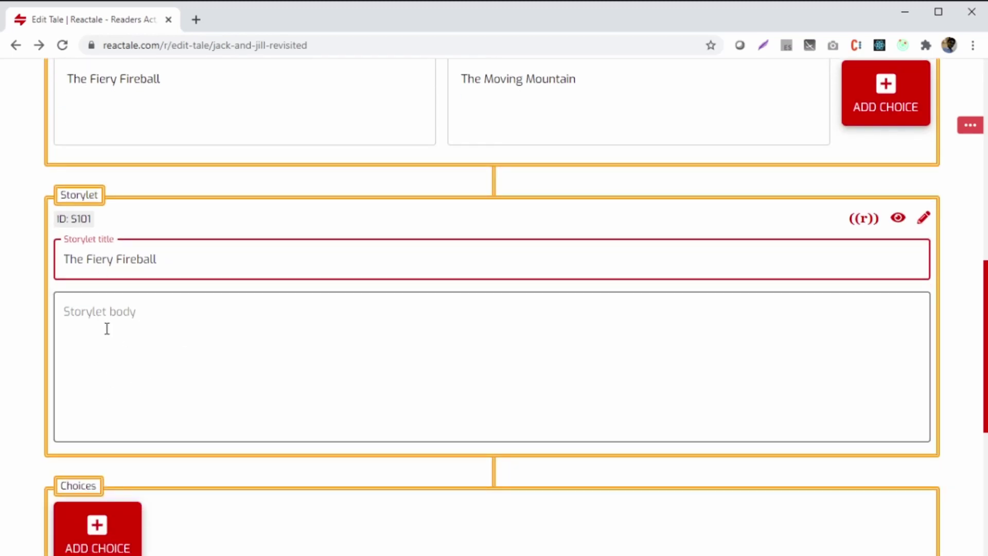
pyautogui.click(84, 259)
pyautogui.moveTo(60, 259); pyautogui.dragTo(227, 257)
pyautogui.hotkey('ctrl', 'c')
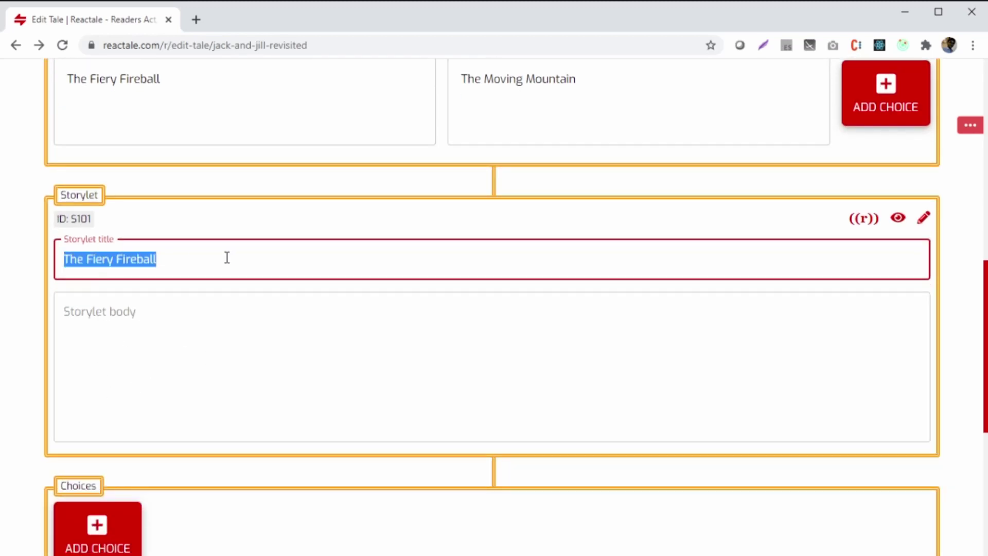
pyautogui.click(191, 260)
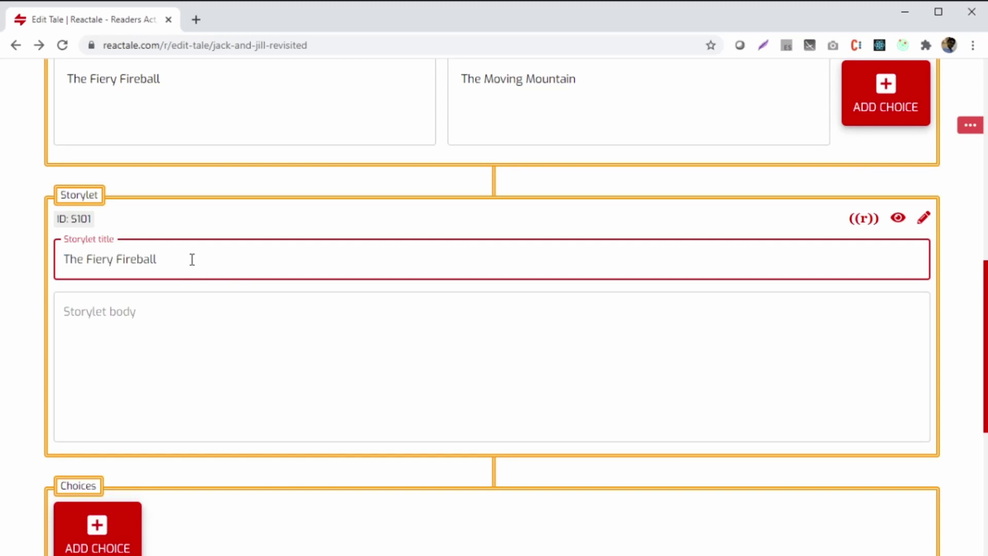
pyautogui.click(159, 310)
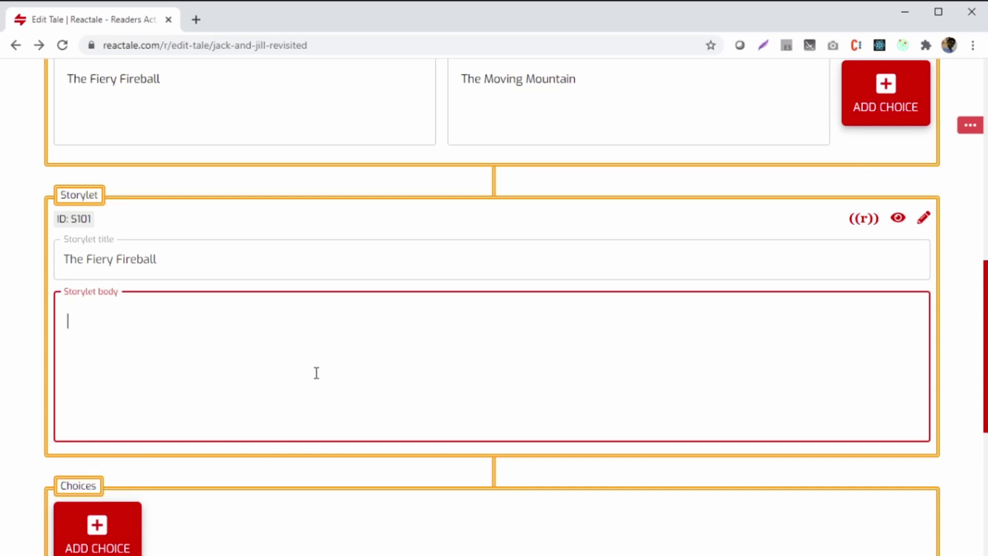
pyautogui.hotkey('ctrl', 'v')
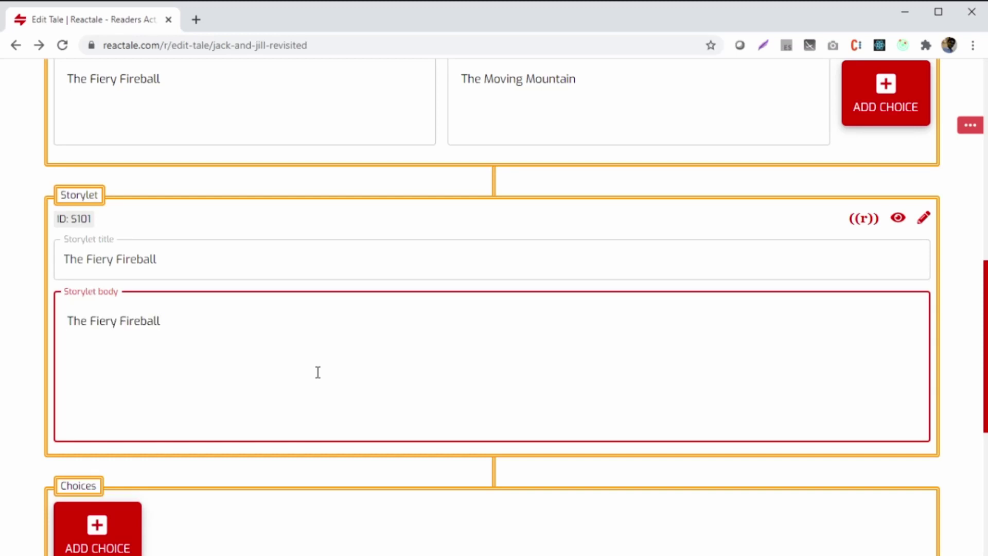
# Step: Open the storylet for full editing, make its "The Fiery Fireball" heading bold and centred, and leave a blank line below it
pyautogui.click(924, 220)
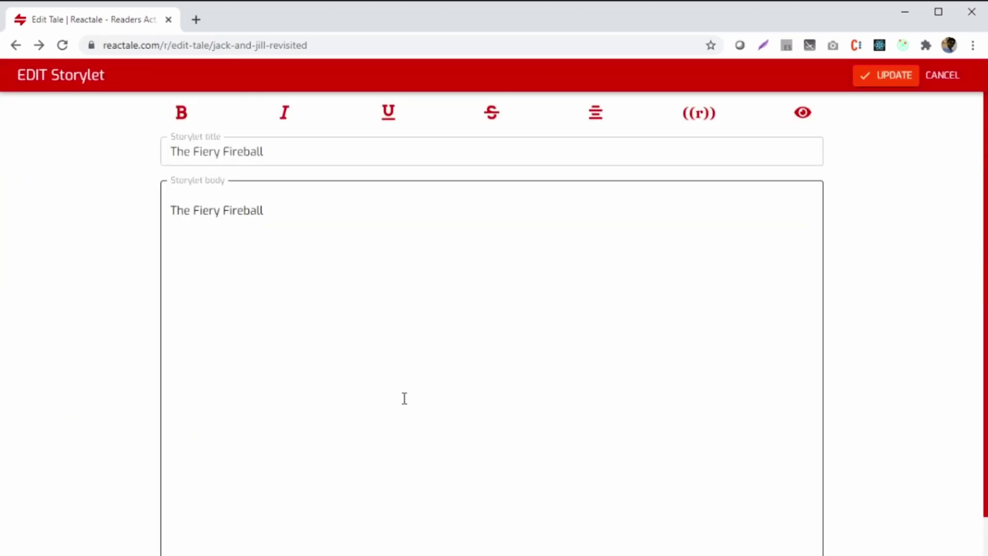
pyautogui.moveTo(265, 209); pyautogui.dragTo(113, 209)
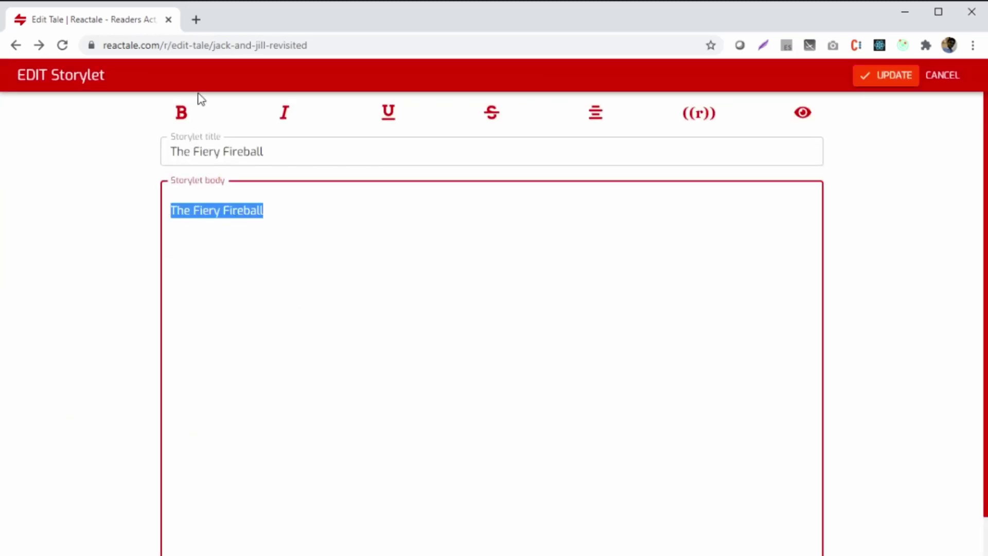
pyautogui.click(182, 113)
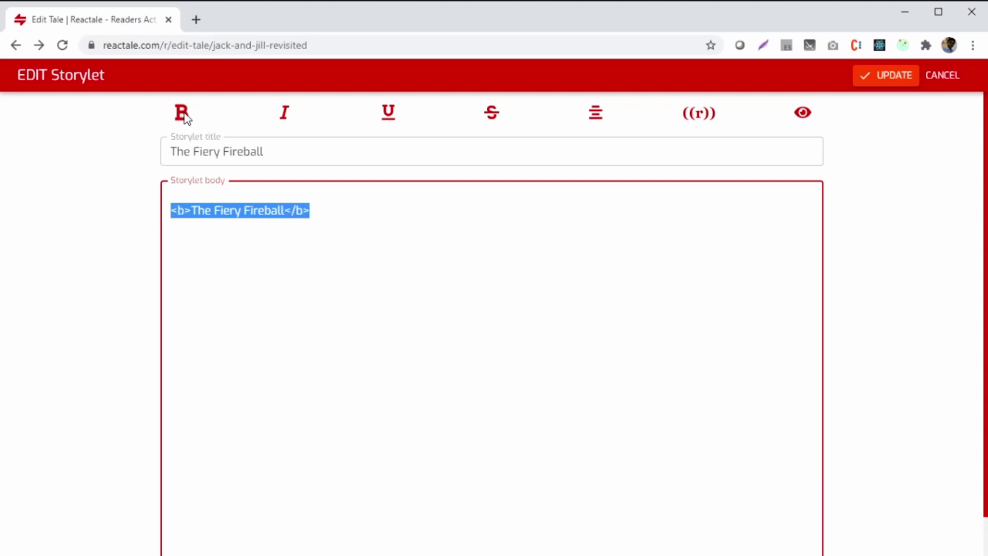
pyautogui.click(593, 116)
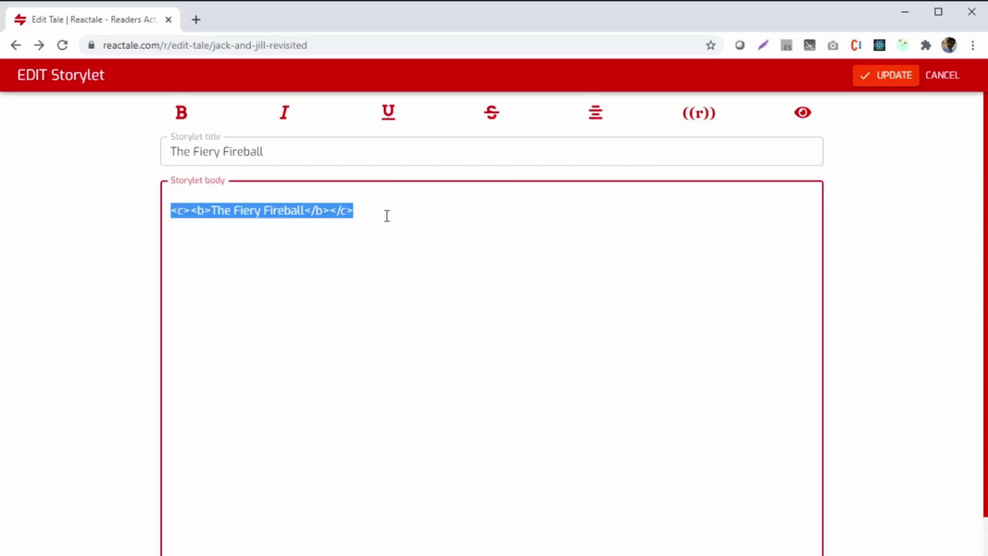
pyautogui.click(365, 214)
pyautogui.press('Return')
pyautogui.press('Return')
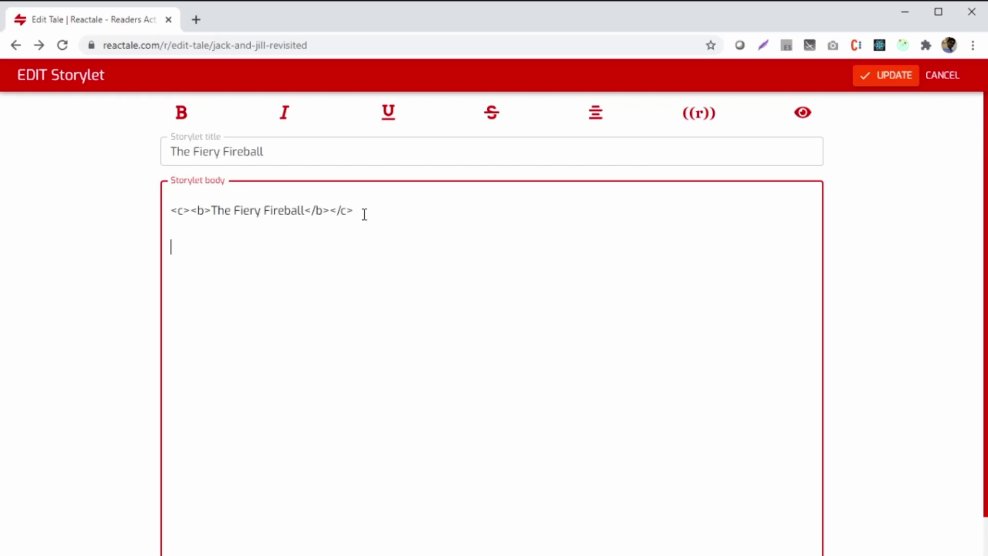
# Step: Preview the storylet, check how its heading is formatted, and return to editing
pyautogui.click(803, 113)
pyautogui.moveTo(465, 159); pyautogui.dragTo(610, 159)
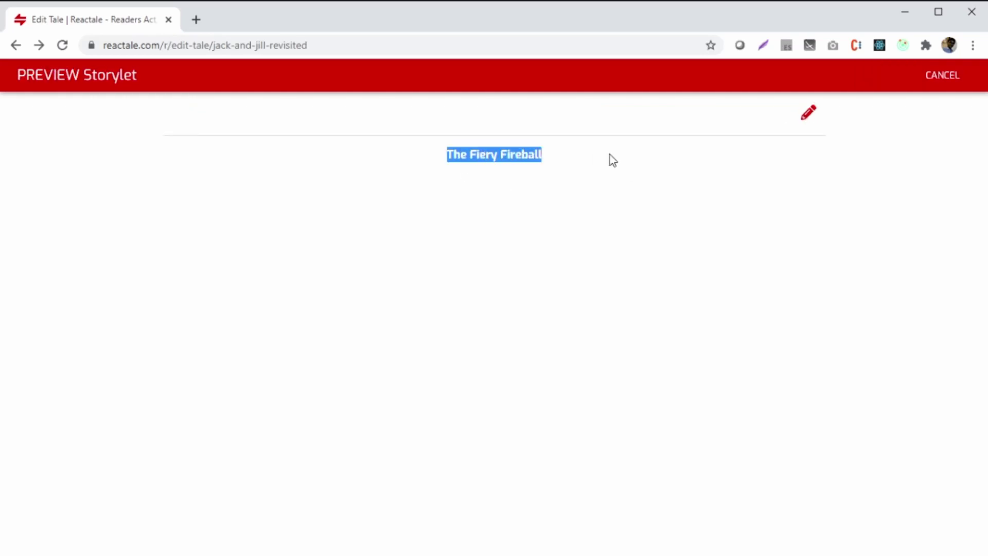
pyautogui.click(611, 159)
pyautogui.click(809, 113)
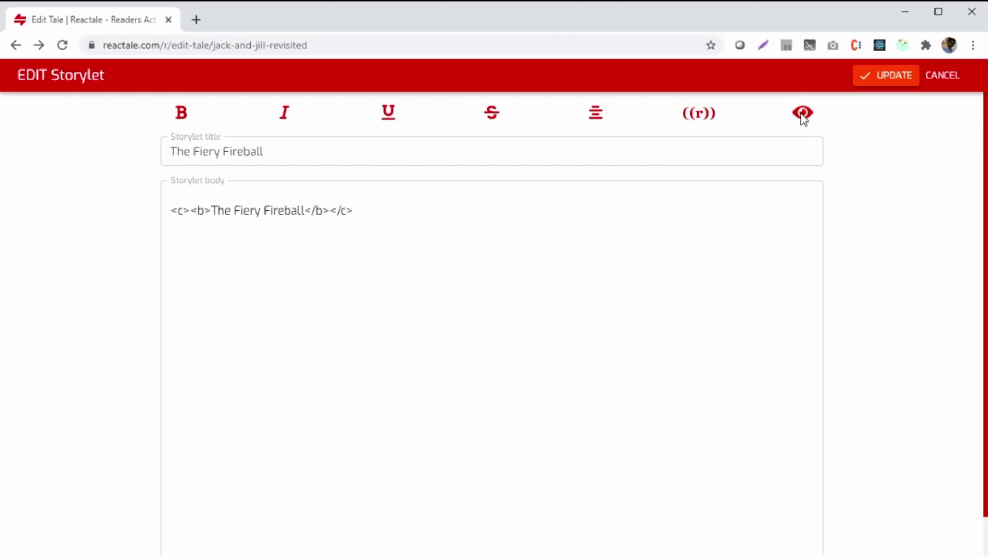
# Step: Paste the passage from "After searching for a bit" to "actually a huge Dragon" below the heading and update the storylet
pyautogui.click(287, 245)
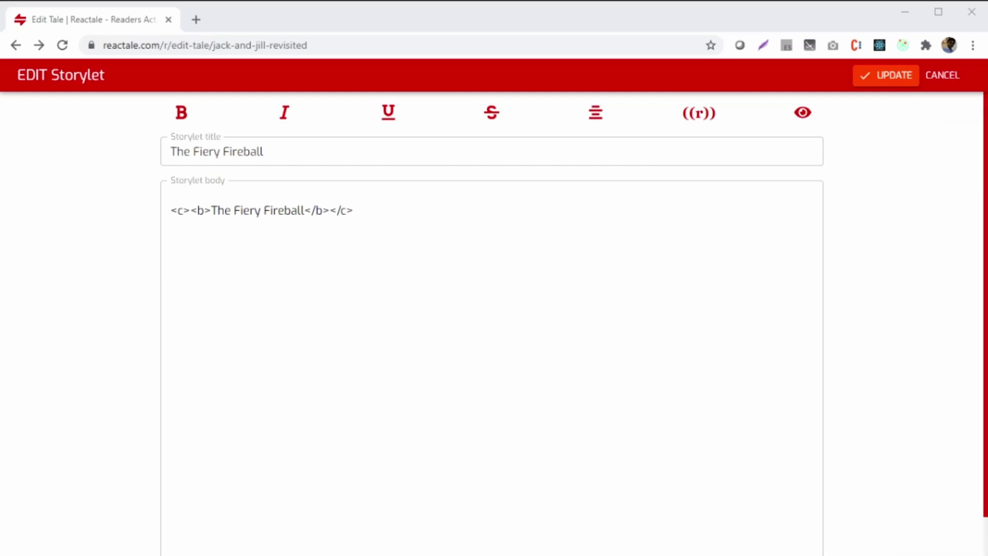
pyautogui.hotkey('ctrl', 'v')
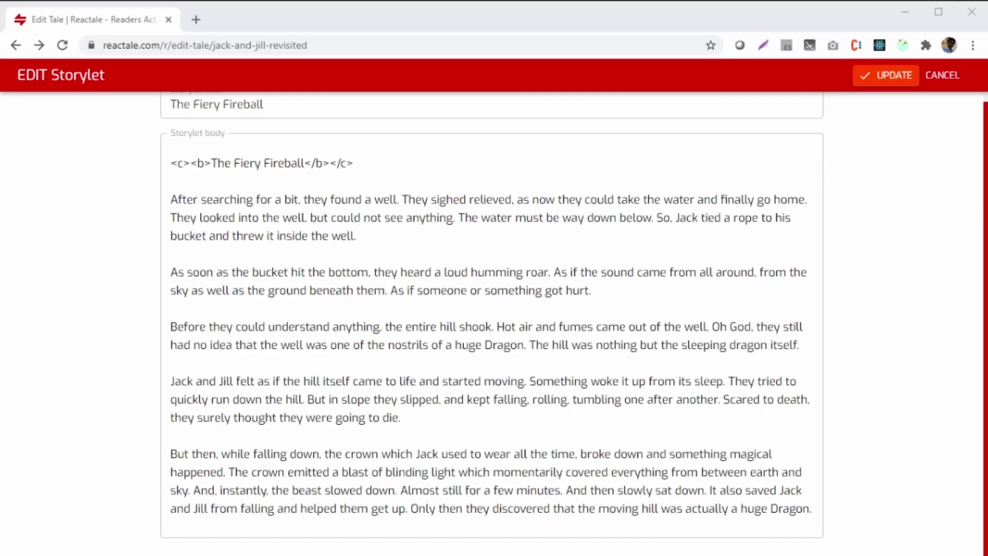
pyautogui.click(441, 274)
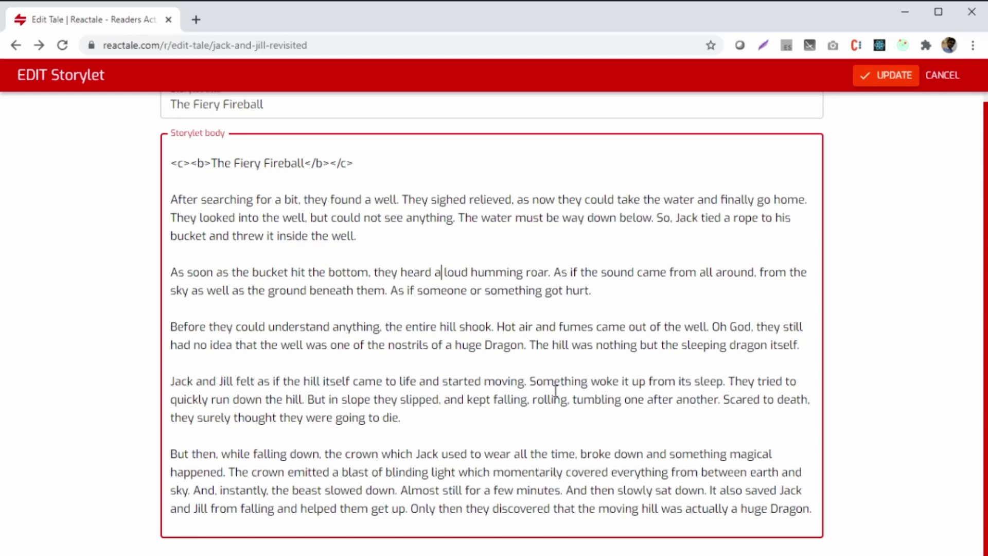
pyautogui.scroll(1, 555, 390)
pyautogui.click(882, 75)
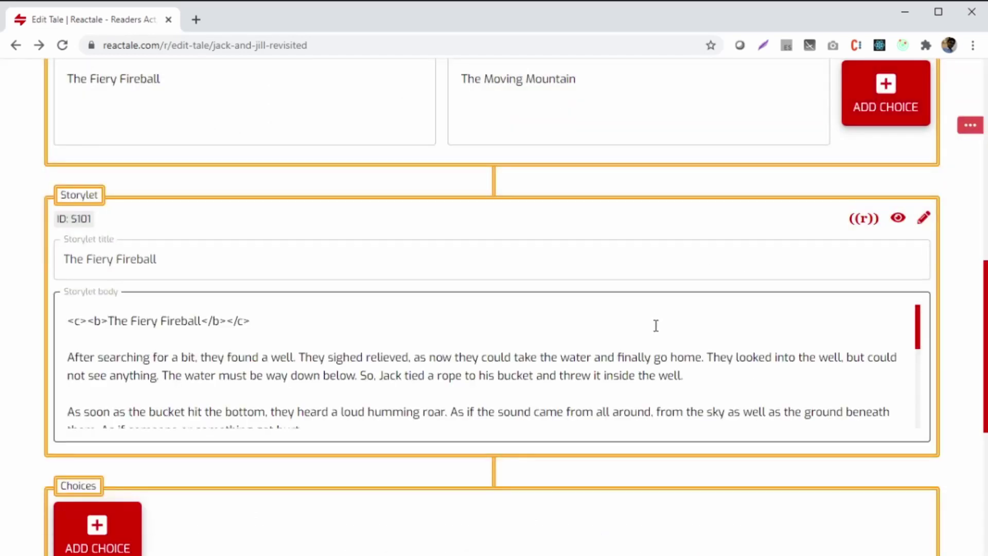
# Step: Select the choice "The Moving Mountain" and copy its text into the title of its empty storylet
pyautogui.scroll(3, 656, 326)
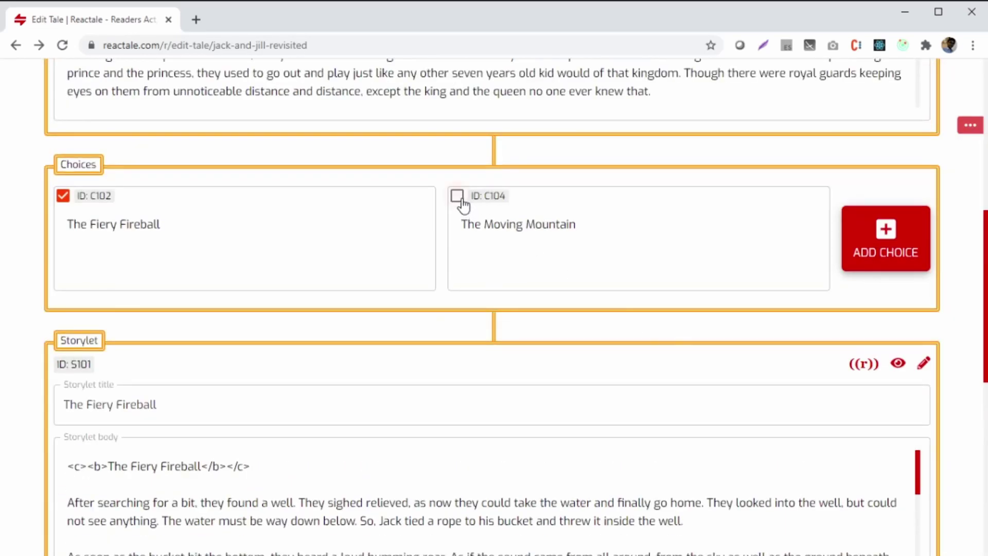
pyautogui.moveTo(462, 224); pyautogui.dragTo(620, 222)
pyautogui.hotkey('ctrl', 'c')
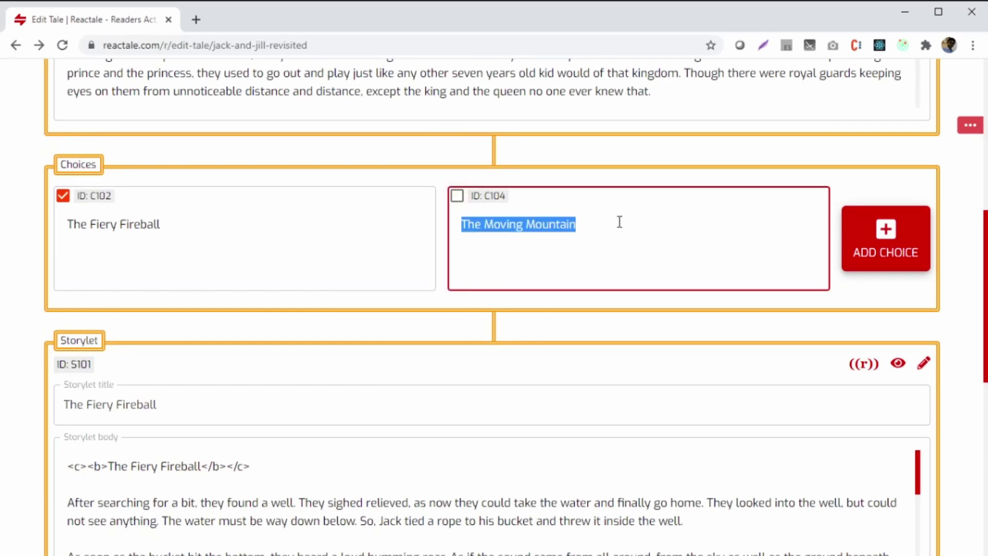
pyautogui.click(457, 196)
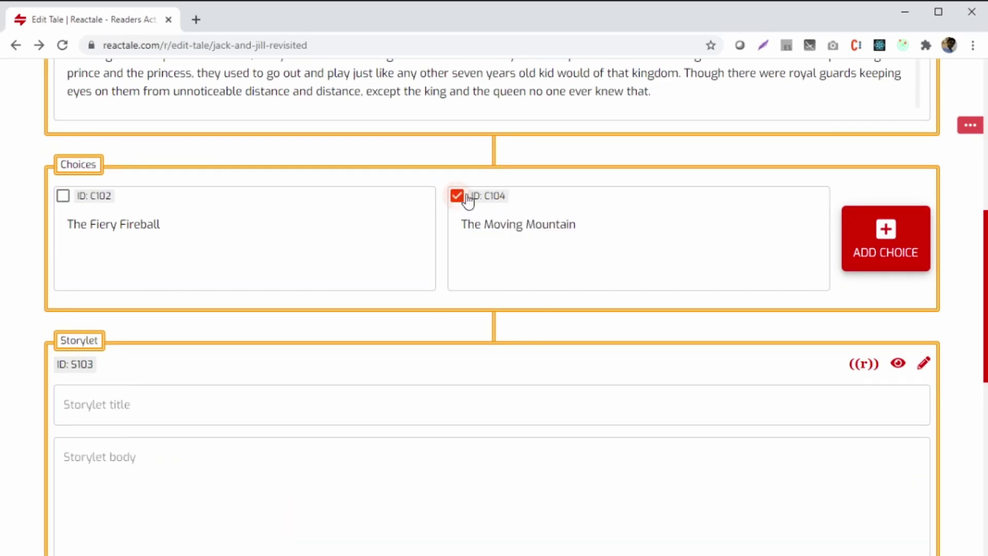
pyautogui.click(292, 406)
pyautogui.scroll(-2, 291, 408)
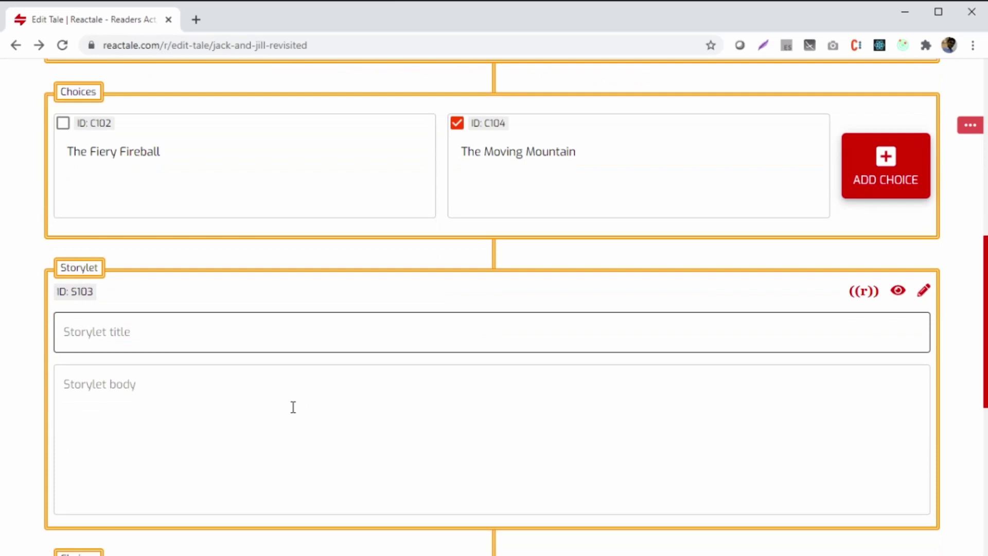
pyautogui.click(241, 332)
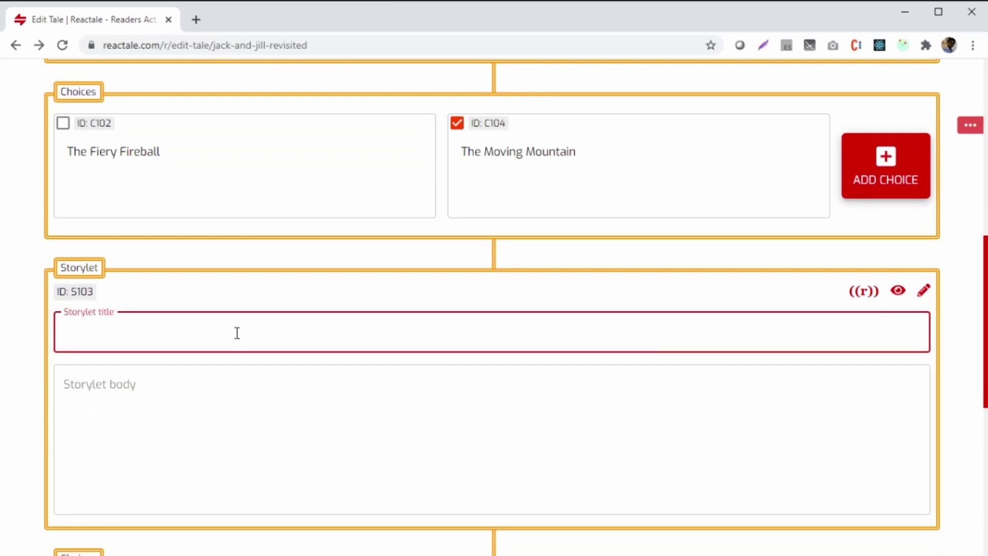
pyautogui.hotkey('ctrl', 'v')
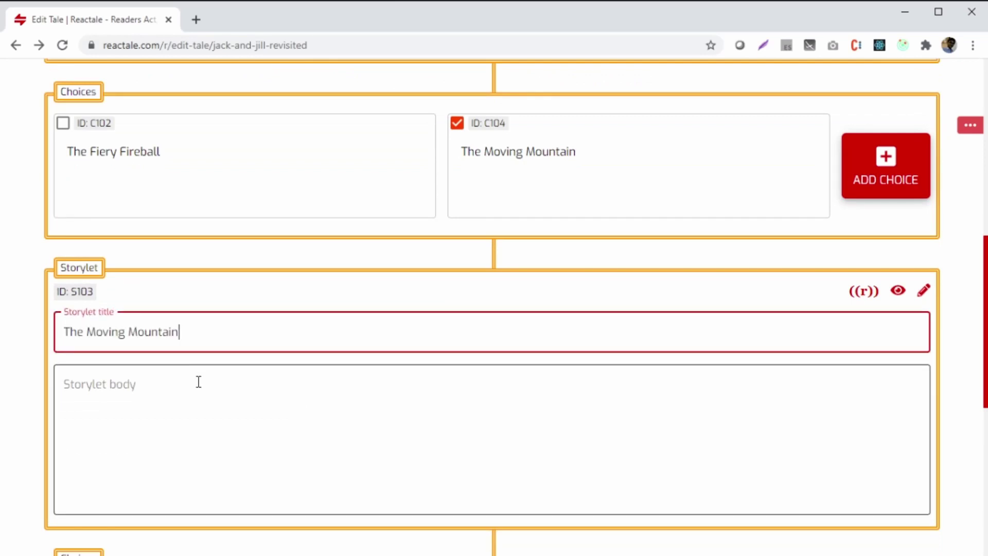
# Step: Open the storylet for full editing, paste the passage with the bold, centred heading "The Moving Mountain" into its body, and update it
pyautogui.click(924, 292)
pyautogui.click(483, 271)
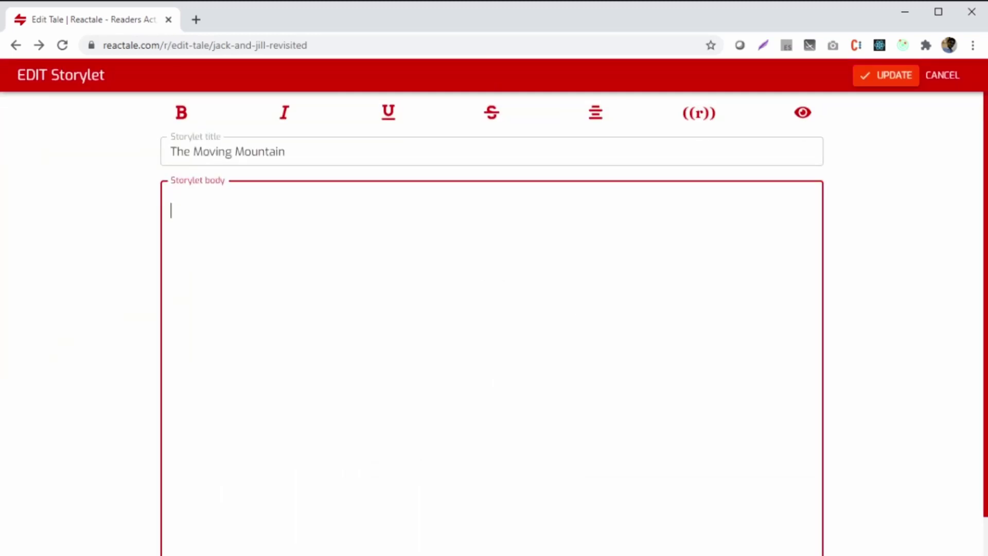
pyautogui.hotkey('ctrl', 'v')
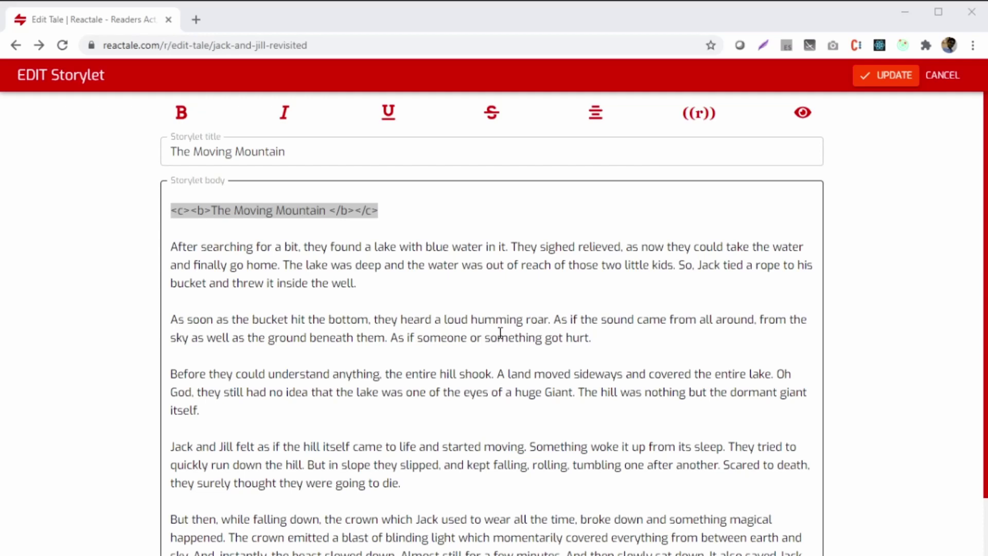
pyautogui.click(395, 215)
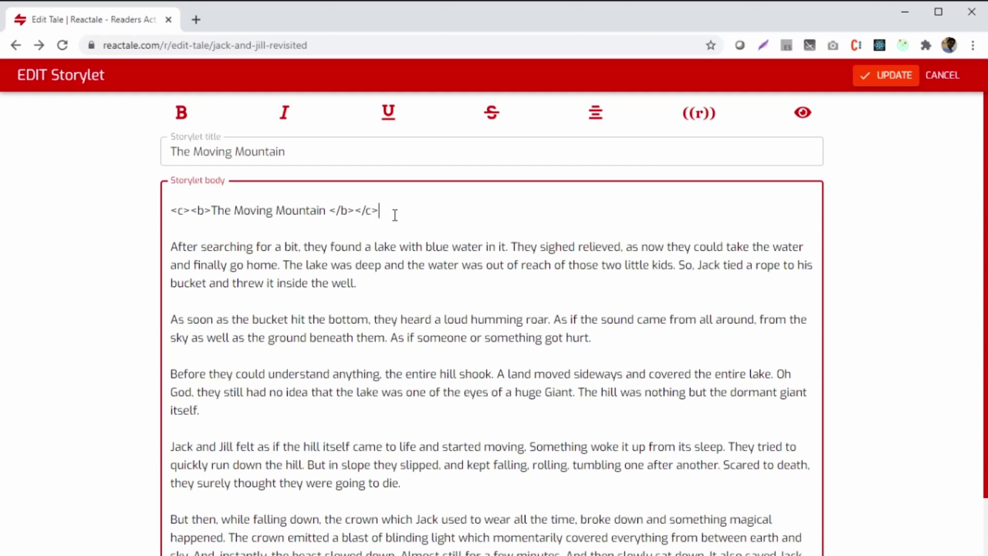
pyautogui.click(887, 75)
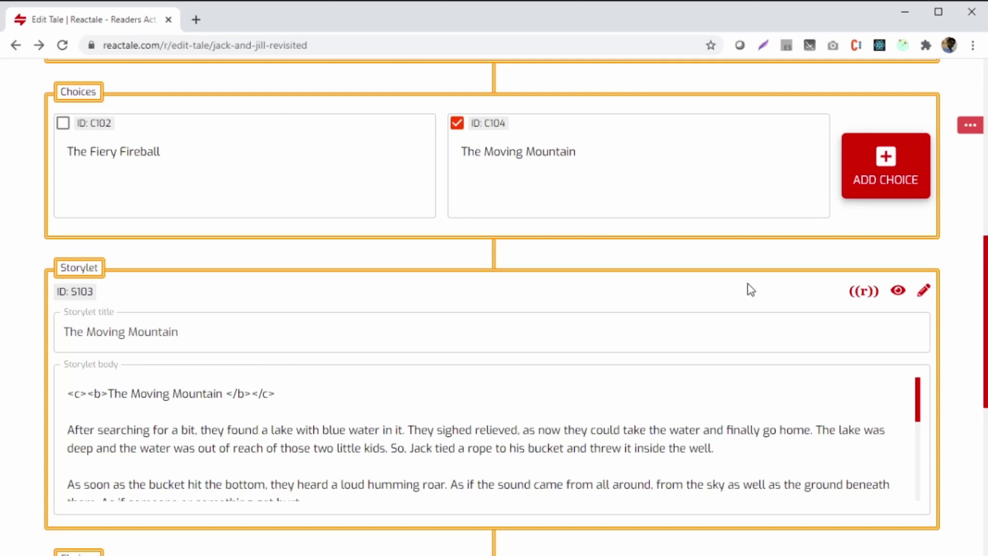
# Step: Preview the whole tale and go to the start of its opening storylet
pyautogui.scroll(10, 751, 289)
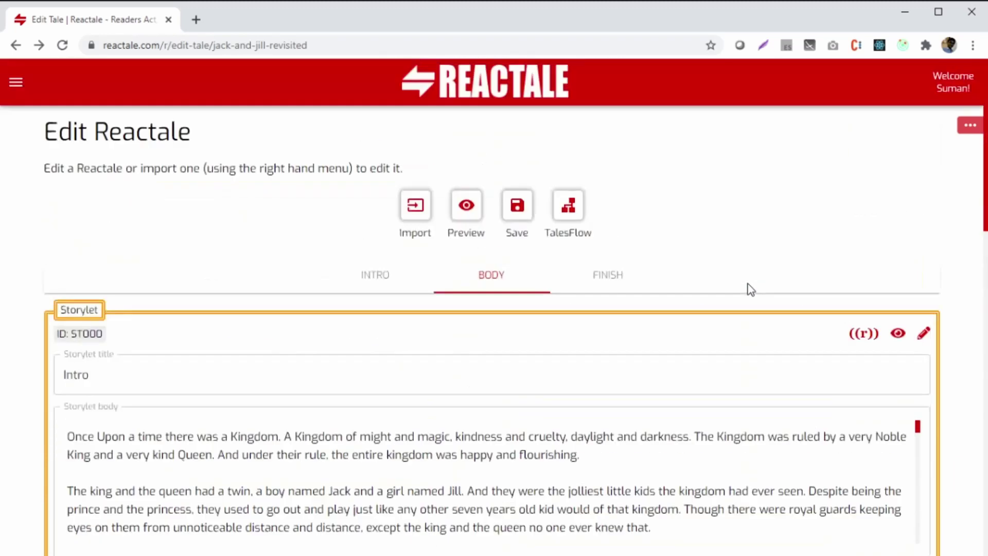
pyautogui.scroll(-3, 751, 289)
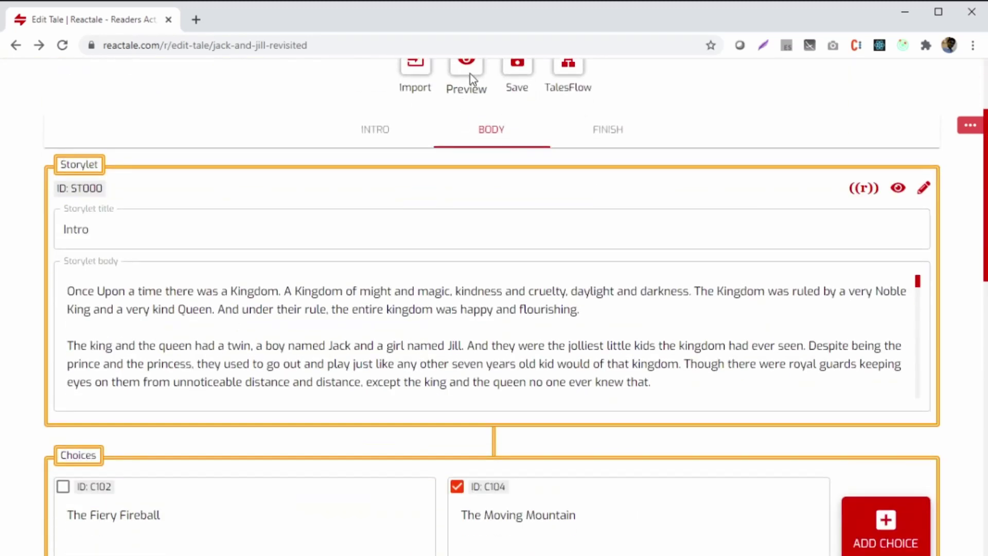
pyautogui.click(471, 72)
pyautogui.scroll(-4, 695, 252)
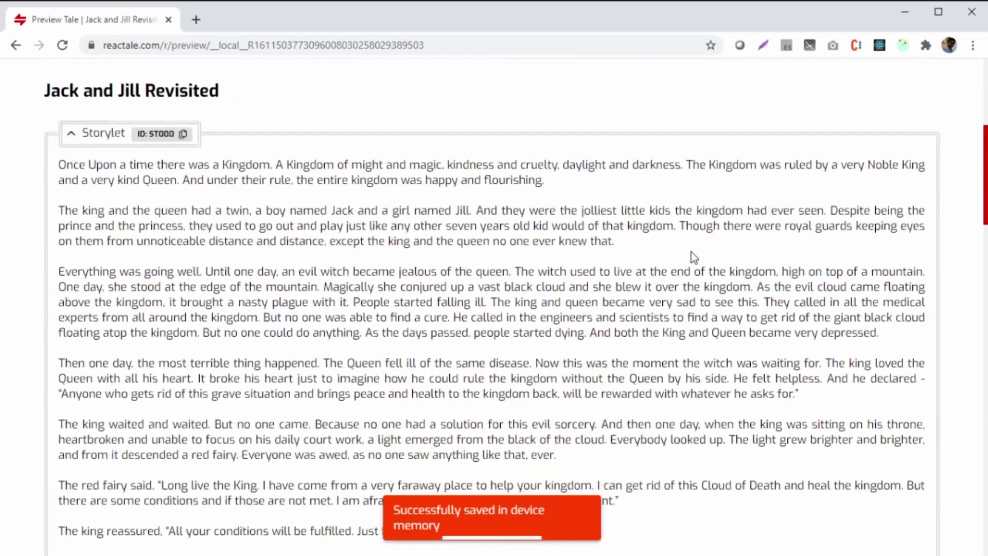
pyautogui.moveTo(392, 511); pyautogui.dragTo(517, 530)
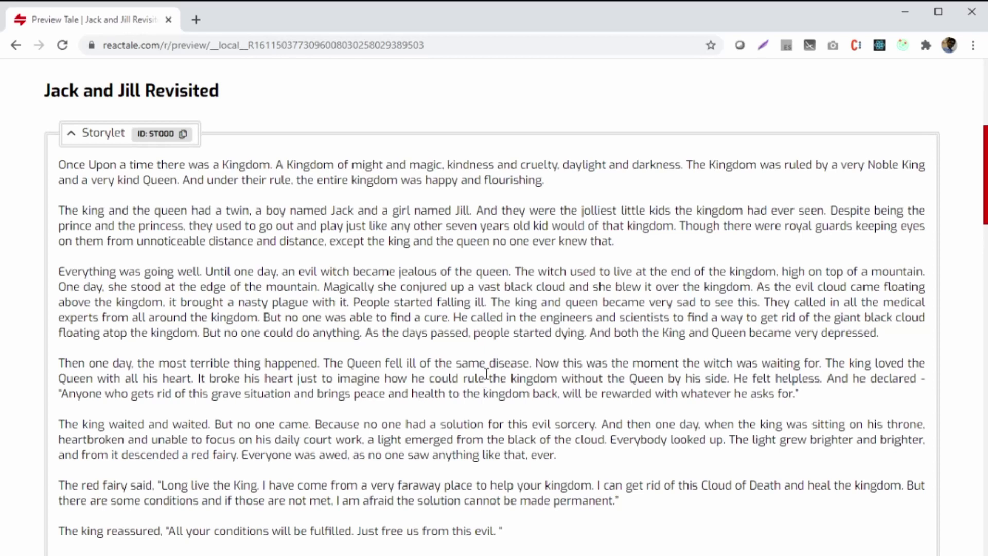
# Step: Collapse the opening storylet in the preview and expand it again
pyautogui.scroll(3, 487, 373)
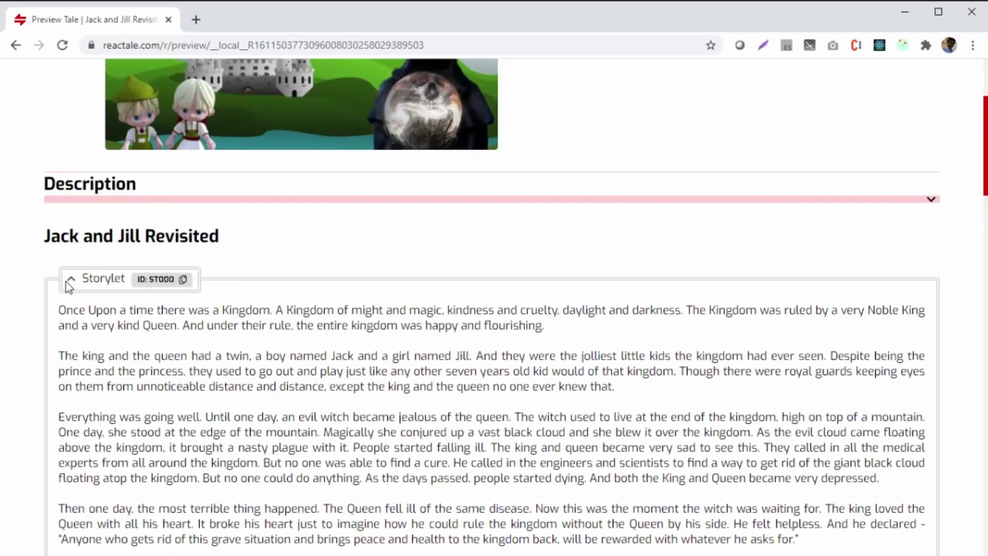
pyautogui.scroll(-2, 96, 284)
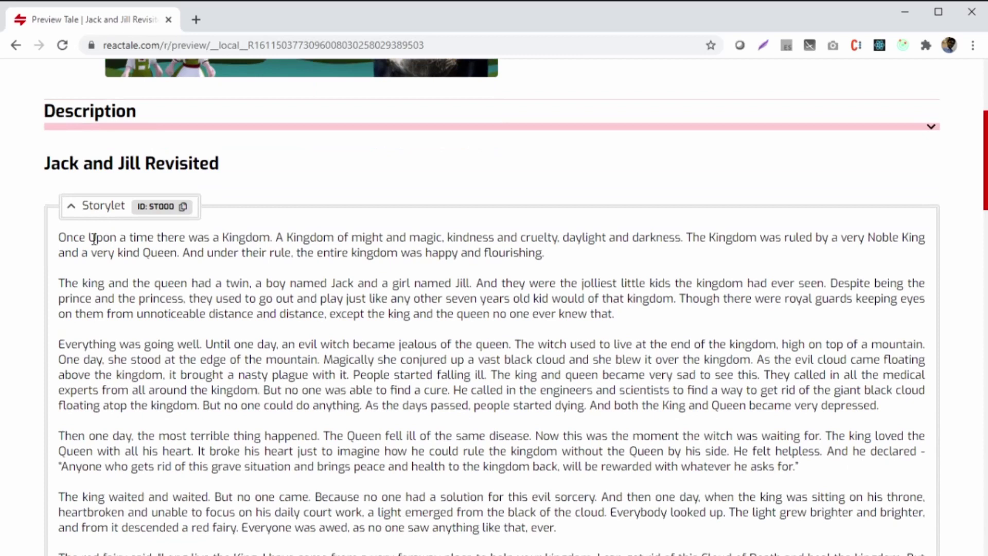
pyautogui.click(99, 206)
pyautogui.scroll(-2, 102, 206)
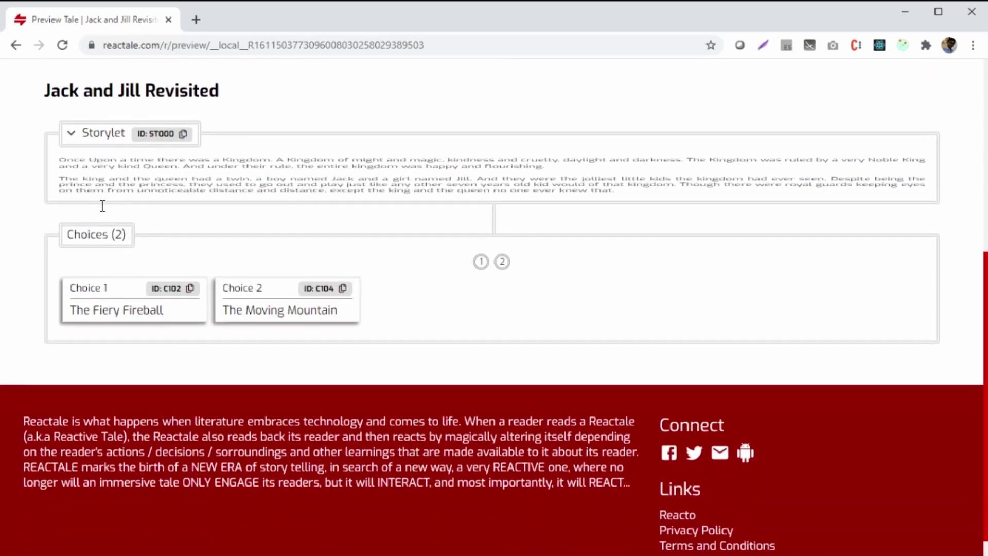
pyautogui.click(93, 132)
pyautogui.scroll(-2, 253, 205)
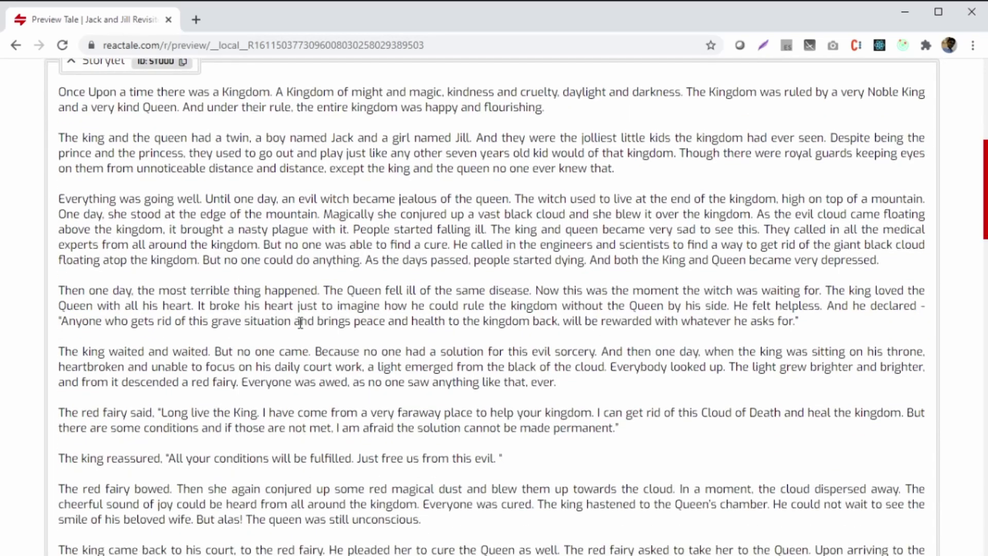
# Step: Read through the opening storylet to its closing "Pick One" passage and the reader choices below it
pyautogui.scroll(-5, 296, 327)
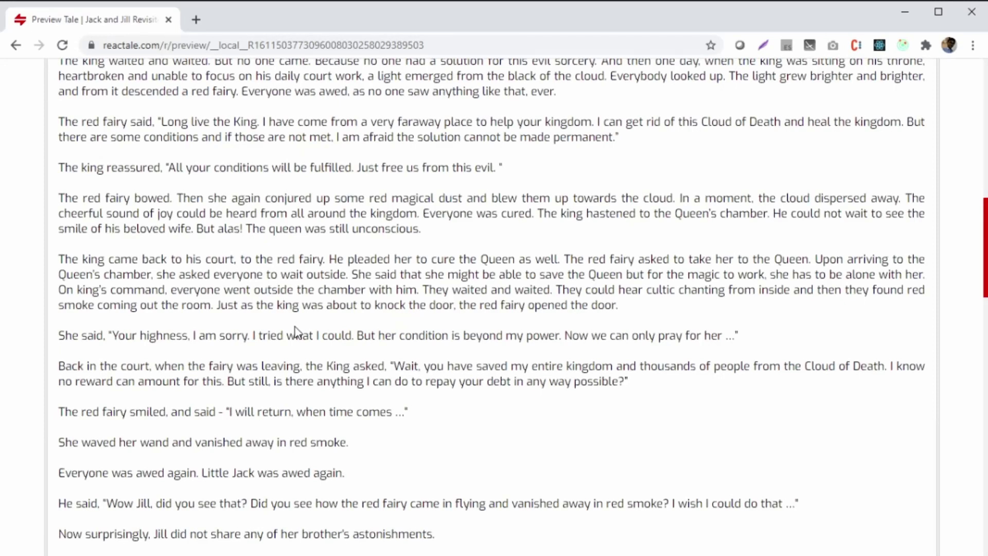
pyautogui.scroll(1, 296, 330)
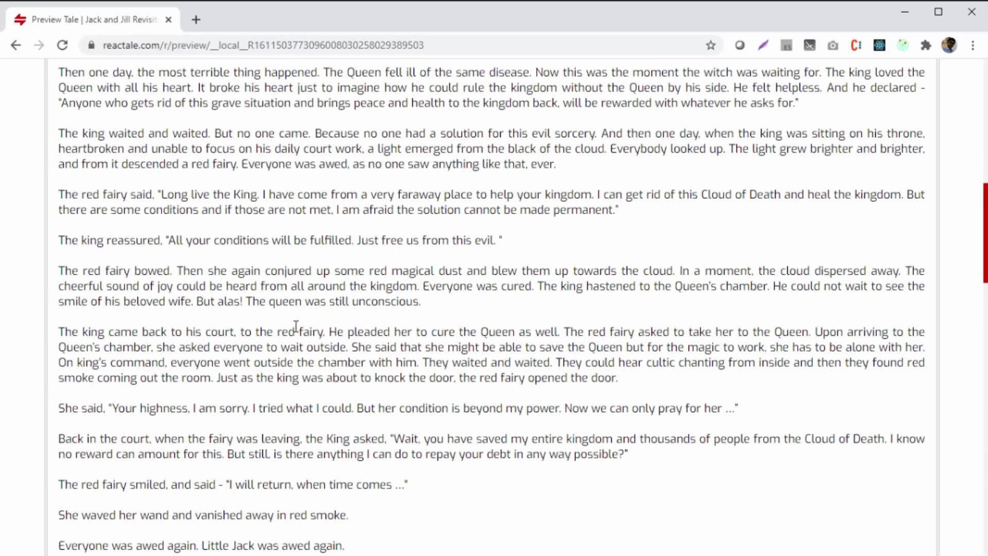
pyautogui.scroll(-3, 296, 326)
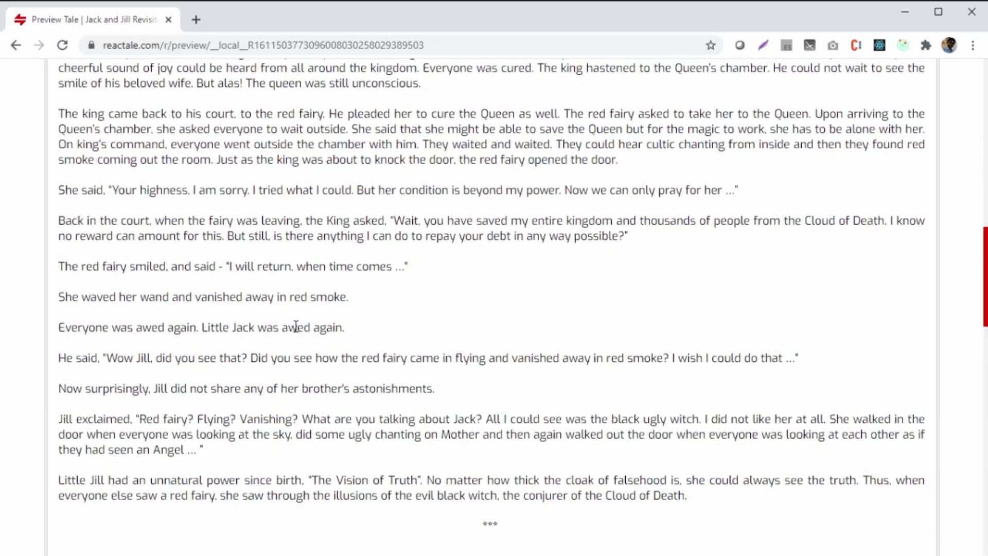
pyautogui.scroll(-6, 296, 327)
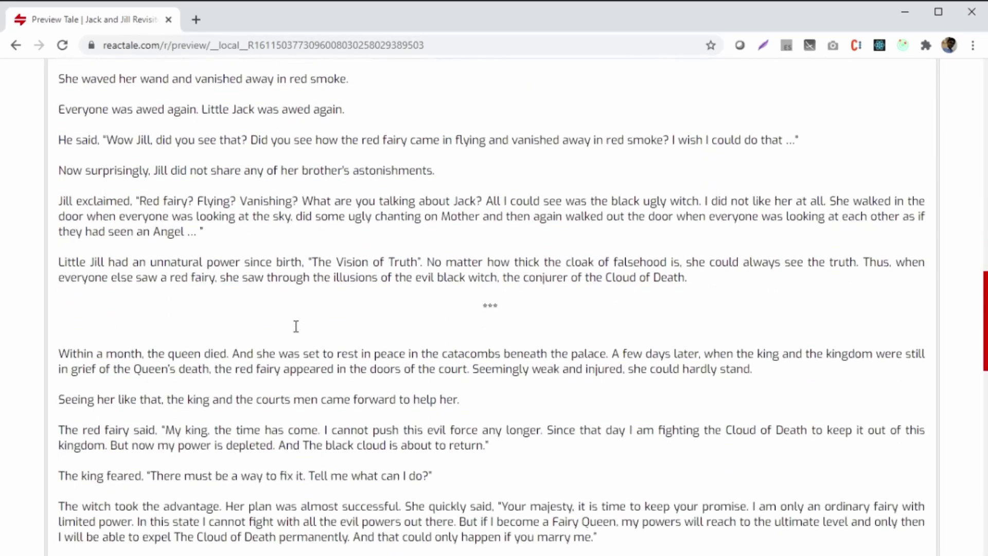
pyautogui.scroll(-4, 296, 327)
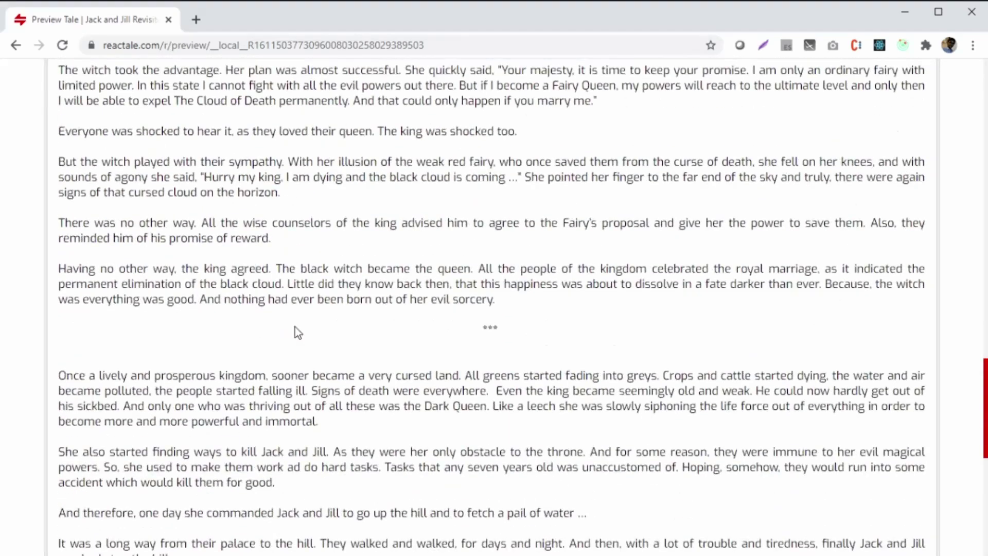
pyautogui.scroll(-2, 295, 326)
pyautogui.scroll(-1, 296, 327)
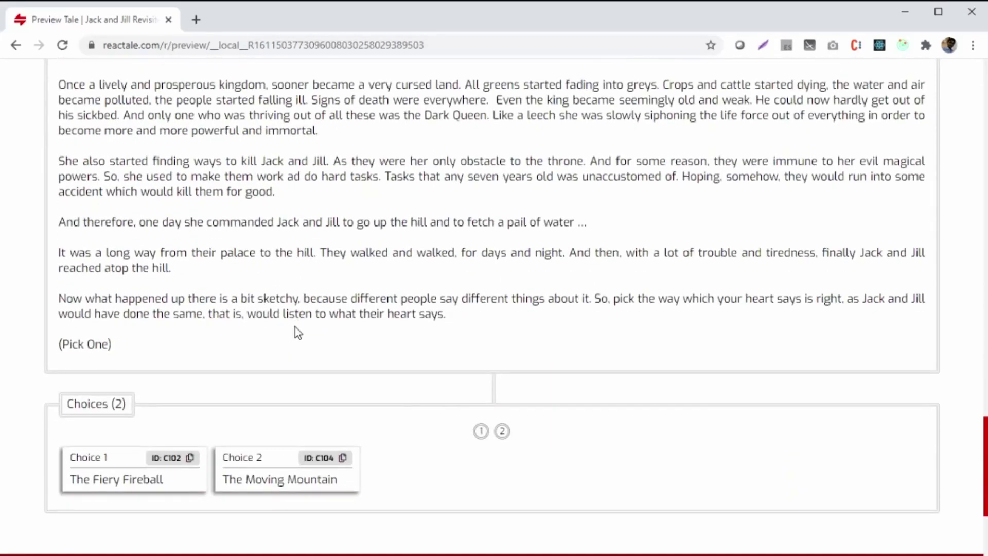
pyautogui.scroll(-1, 295, 326)
pyautogui.moveTo(59, 226); pyautogui.dragTo(474, 255)
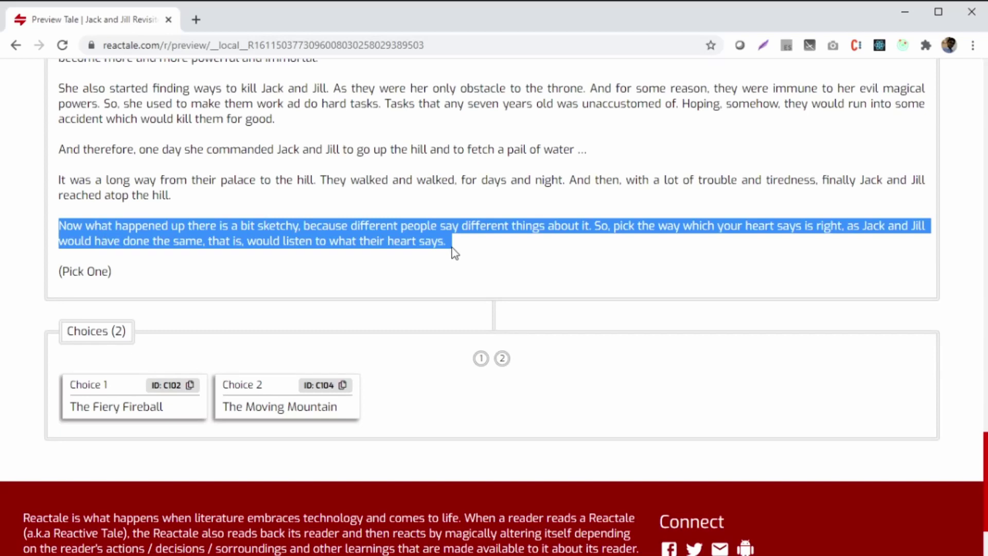
pyautogui.scroll(-1, 82, 351)
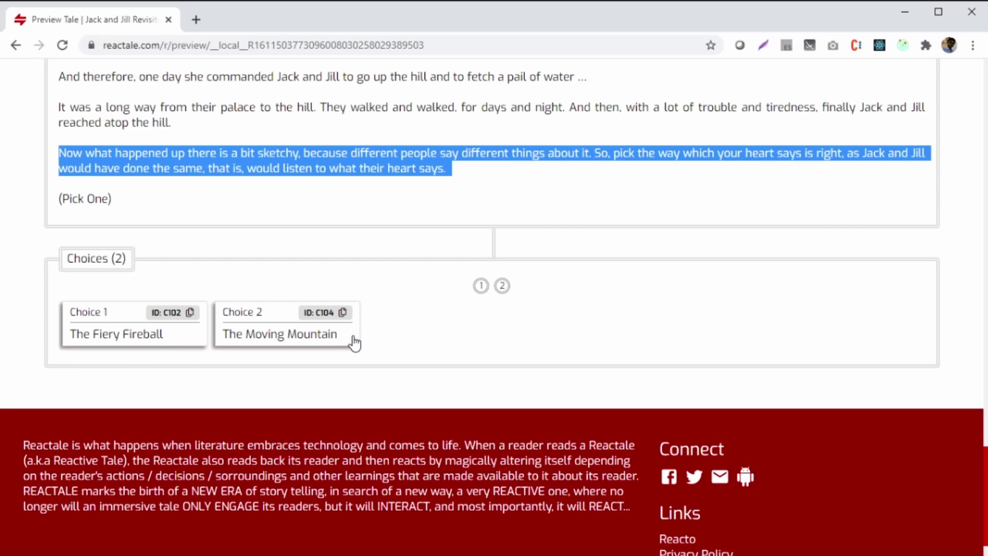
# Step: Pick the choice "The Fiery Fireball" in the preview and examine its storylet and the collapsed opening storylet
pyautogui.click(179, 337)
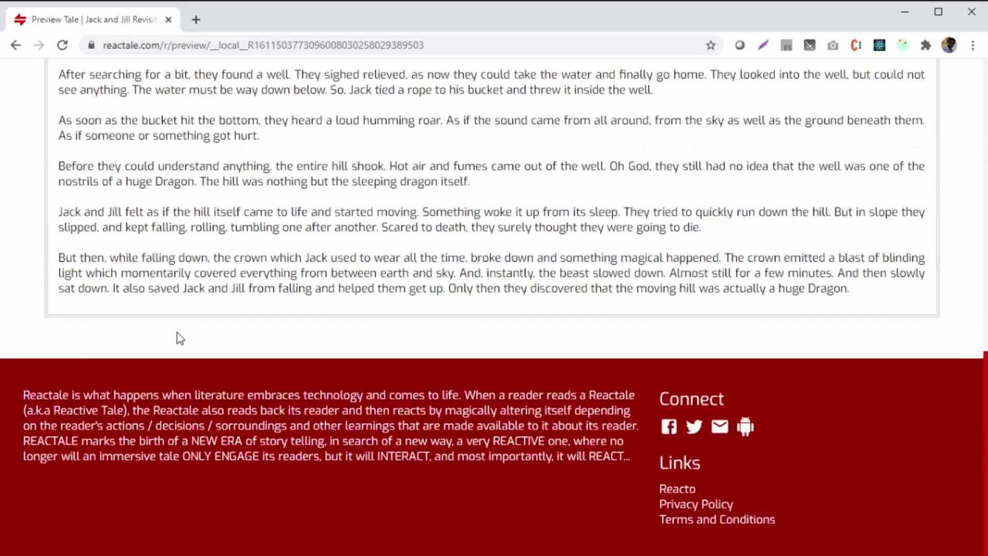
pyautogui.scroll(3, 177, 332)
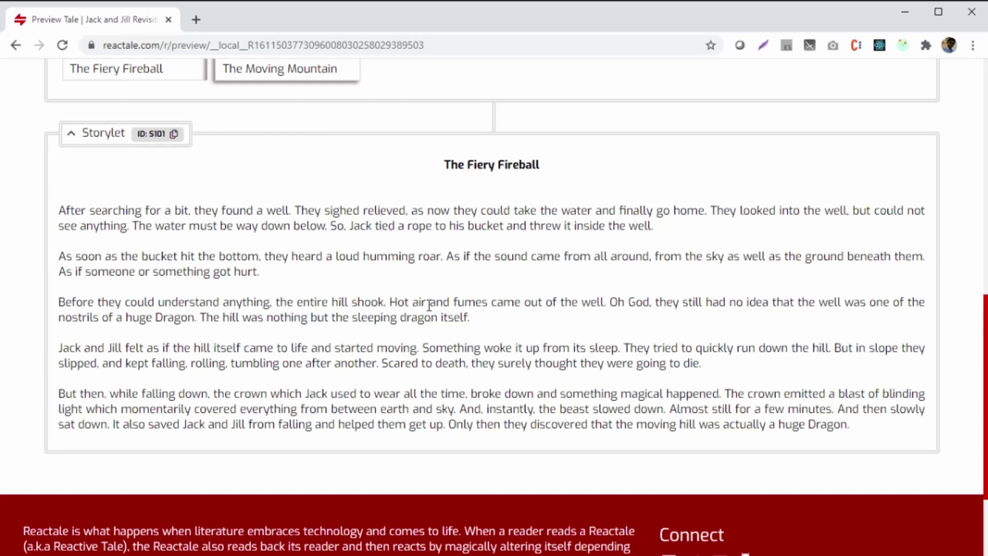
pyautogui.scroll(1, 427, 302)
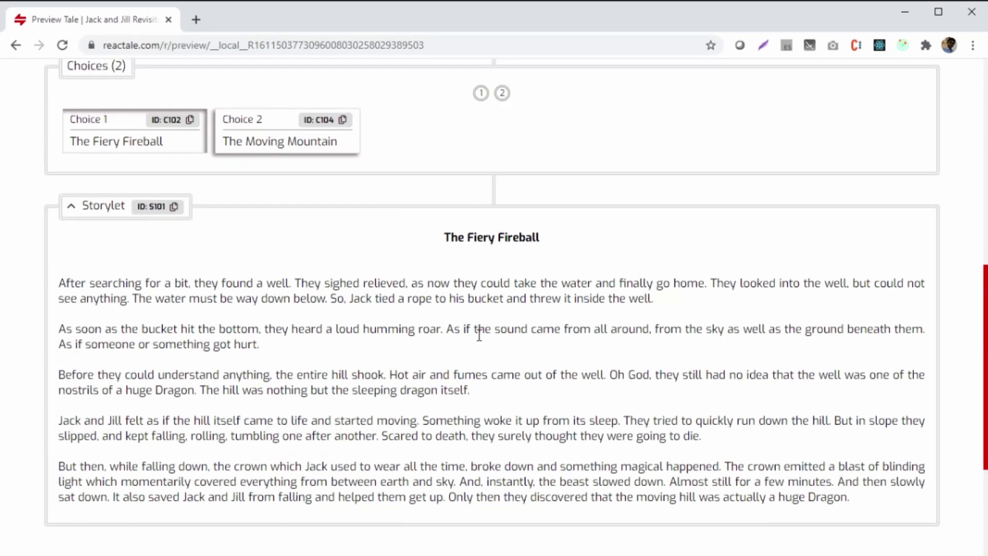
pyautogui.scroll(3, 479, 335)
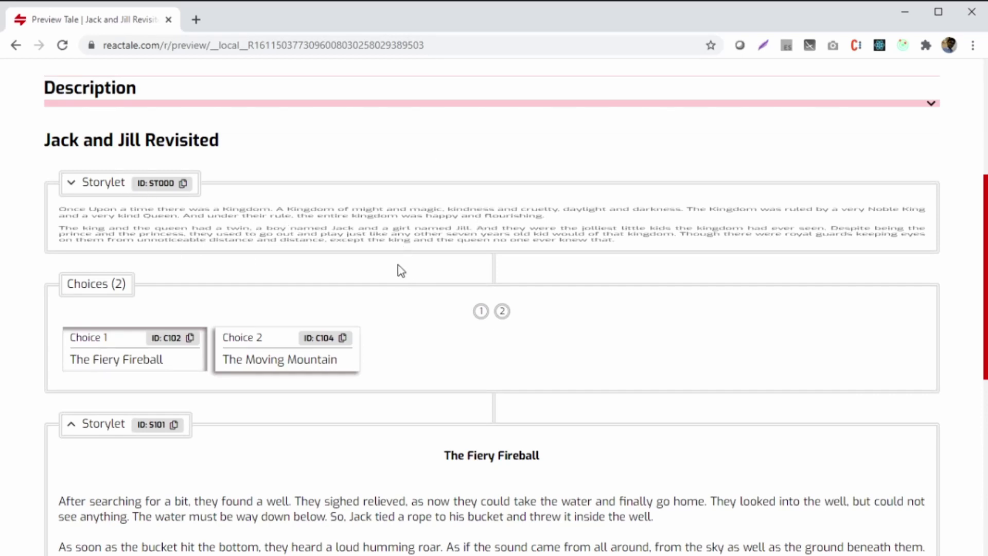
pyautogui.scroll(-1, 341, 280)
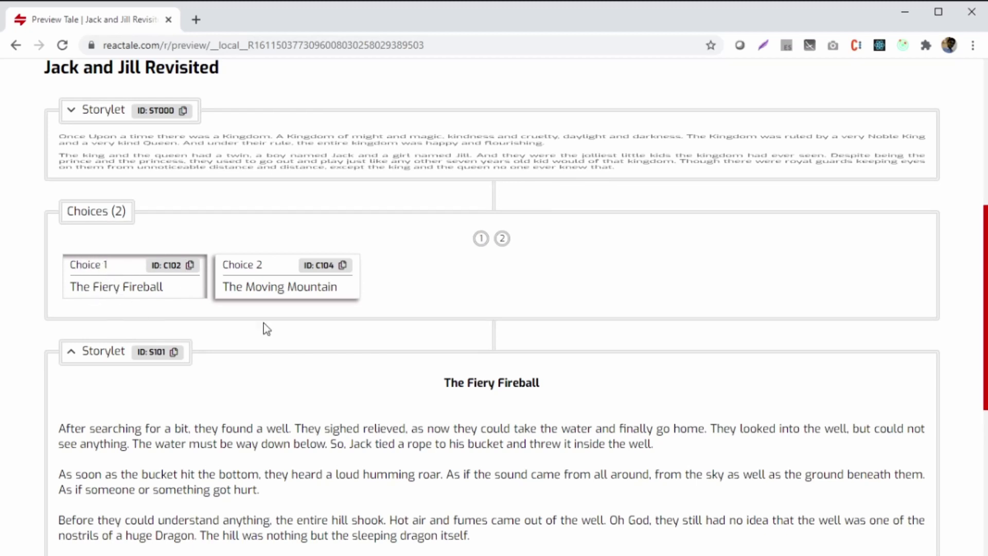
pyautogui.scroll(-1, 261, 383)
pyautogui.scroll(-1, 262, 382)
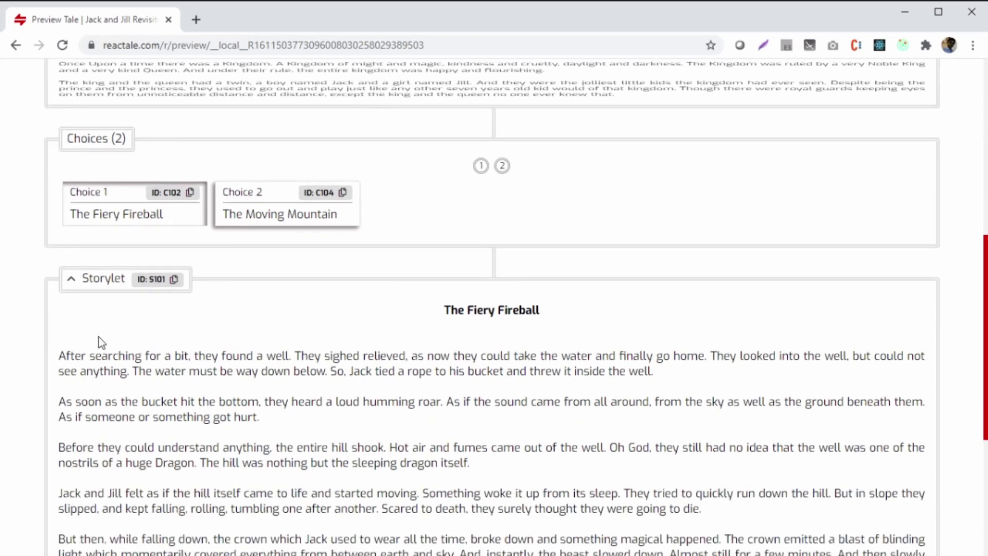
pyautogui.scroll(-3, 413, 374)
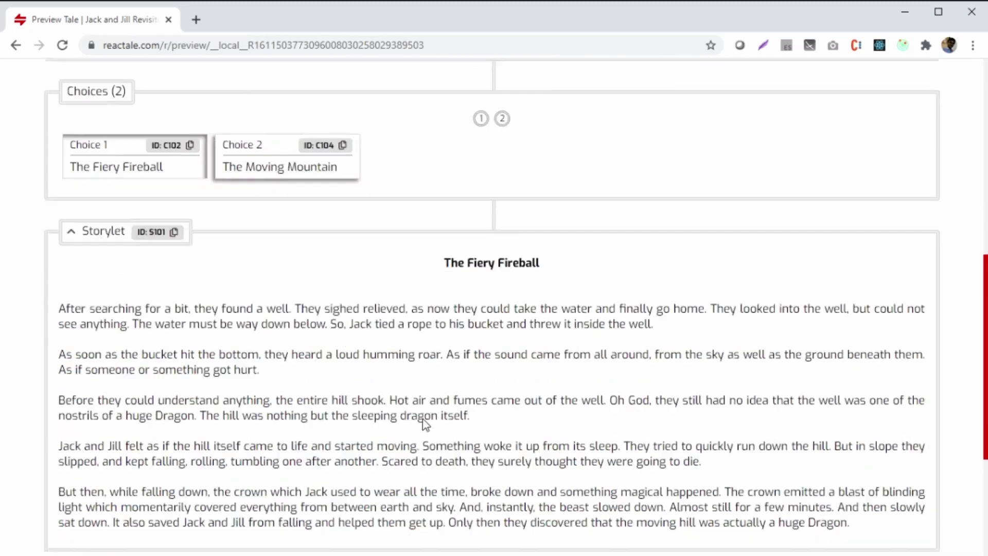
# Step: Switch to the choice "The Moving Mountain" in the preview and read its storylet
pyautogui.scroll(3, 424, 419)
pyautogui.scroll(3, 424, 418)
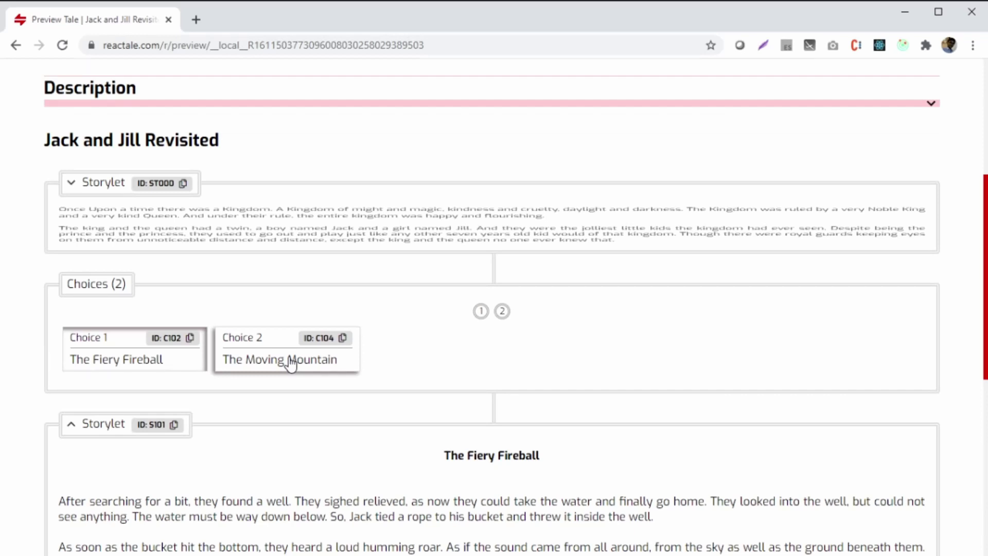
pyautogui.click(291, 360)
pyautogui.scroll(-5, 288, 364)
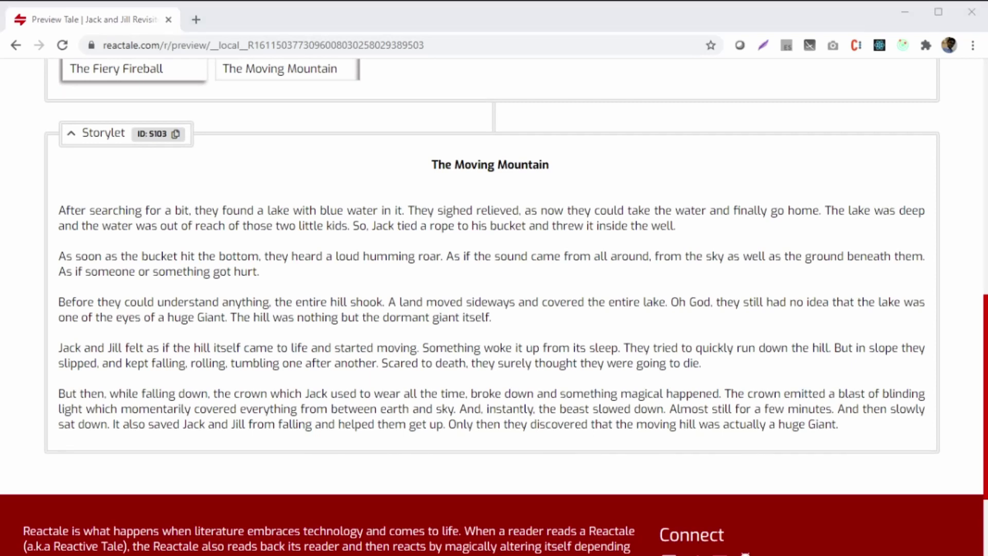
# Step: Leave the preview for the tale editor and open the body of the tale for editing
pyautogui.scroll(8, 485, 383)
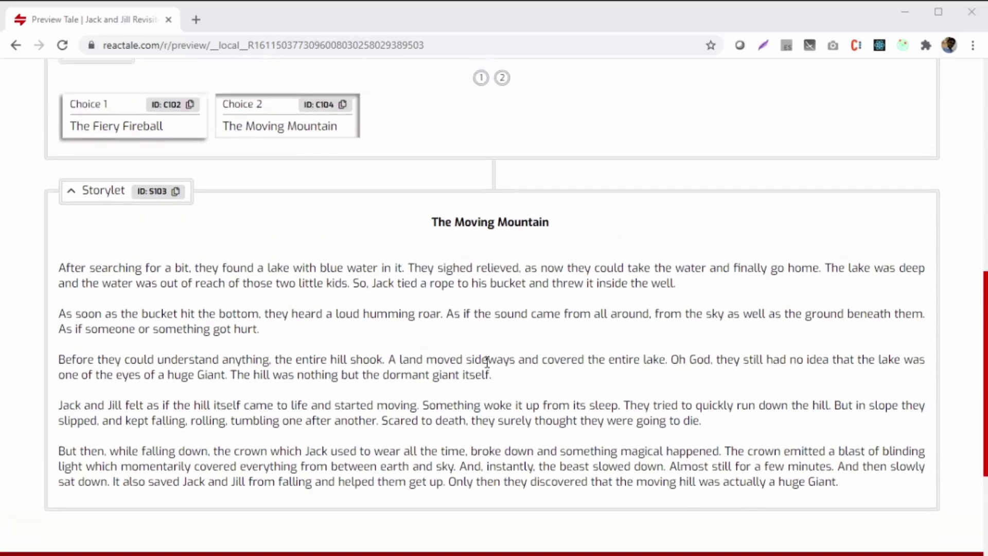
pyautogui.scroll(3, 486, 360)
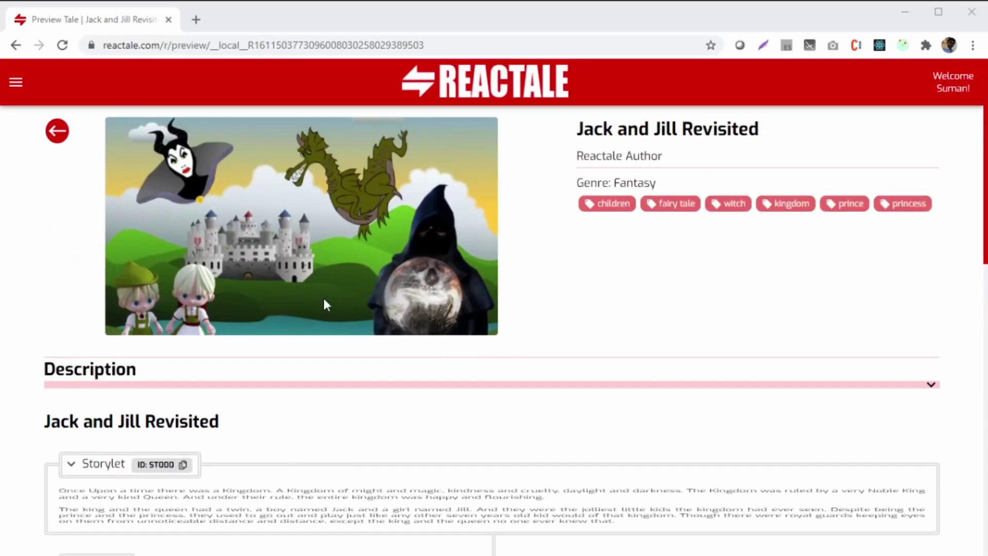
pyautogui.click(56, 132)
pyautogui.scroll(-2, 354, 332)
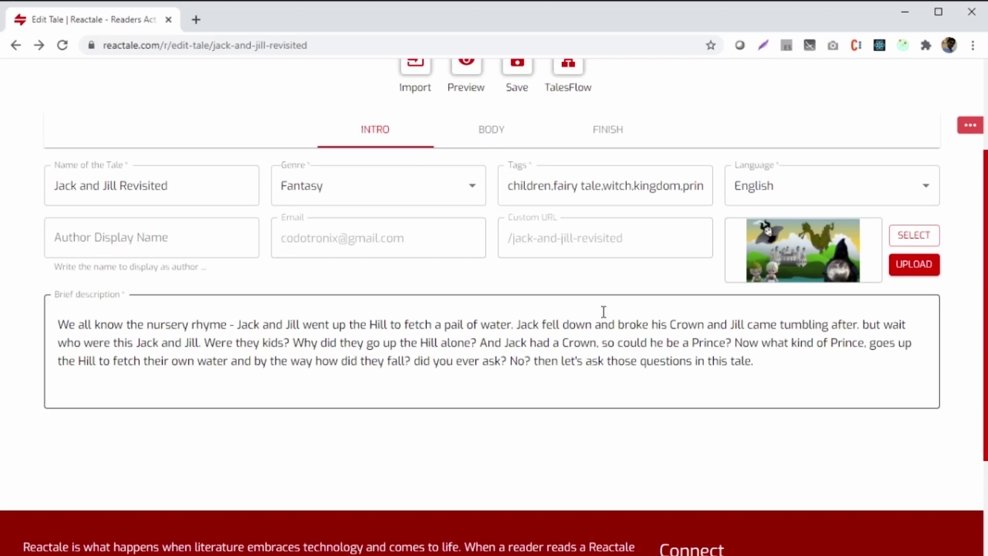
pyautogui.scroll(3, 490, 257)
pyautogui.click(487, 282)
pyautogui.scroll(-4, 485, 283)
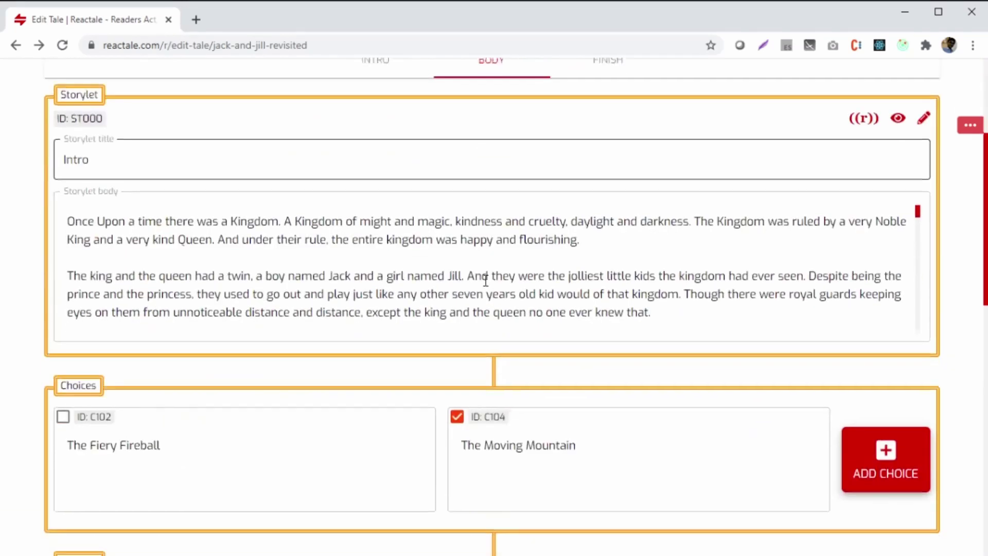
# Step: Select the choice "The Fiery Fireball" and add a new choice below its storylet
pyautogui.scroll(-5, 486, 281)
pyautogui.scroll(-2, 239, 393)
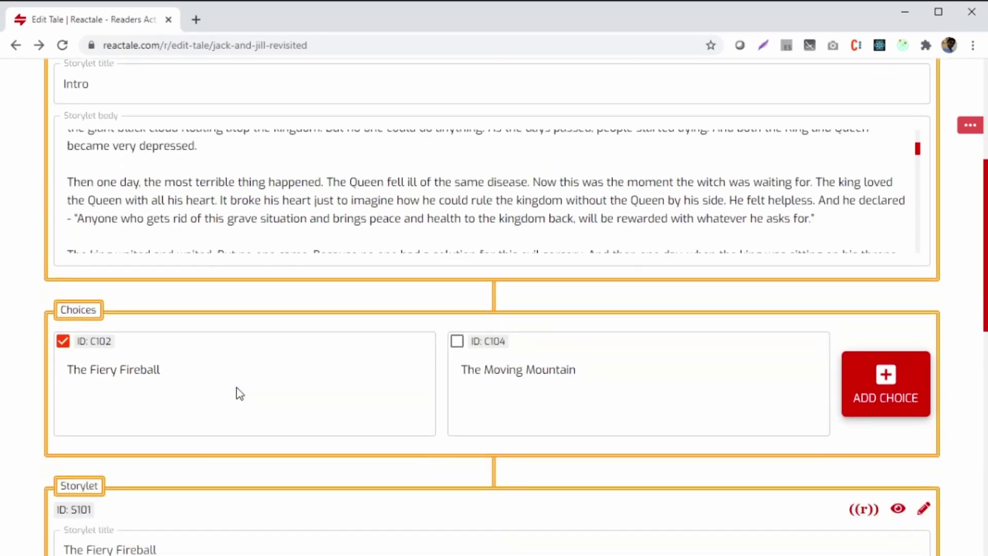
pyautogui.scroll(-3, 159, 379)
pyautogui.scroll(-8, 160, 381)
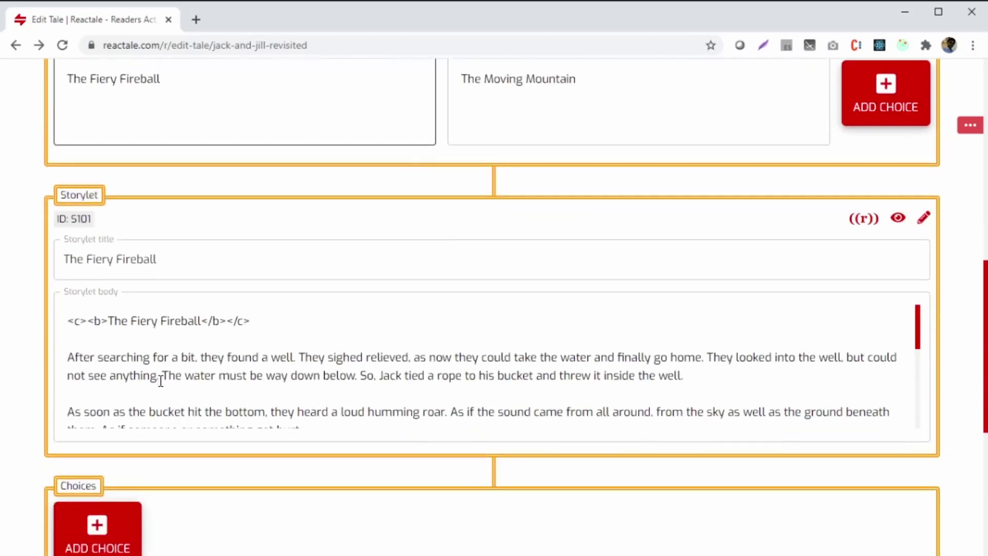
pyautogui.scroll(-5, 200, 415)
pyautogui.click(87, 248)
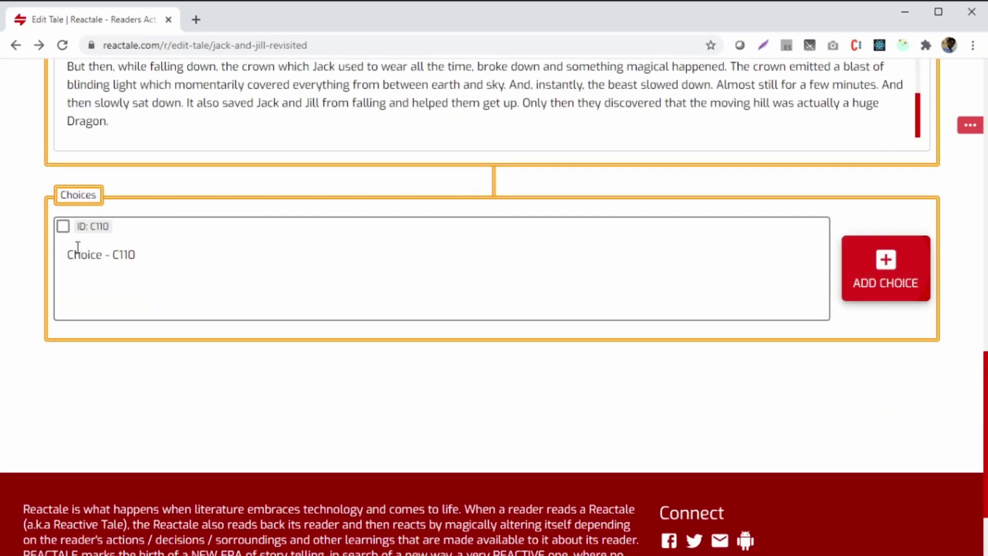
# Step: Replace the new choice's placeholder text with "Red Dragon" and copy that text
pyautogui.moveTo(154, 254); pyautogui.dragTo(2, 254)
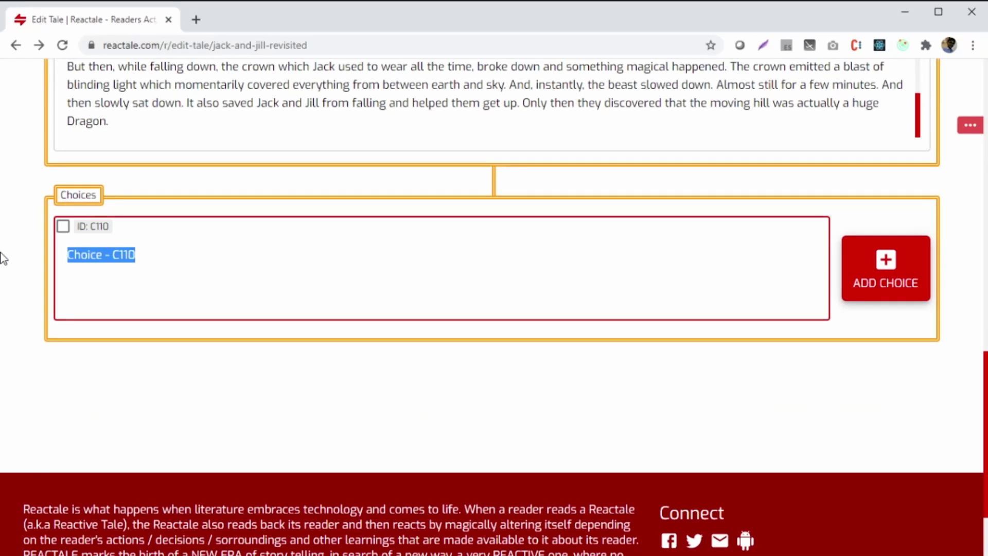
pyautogui.write('Re')
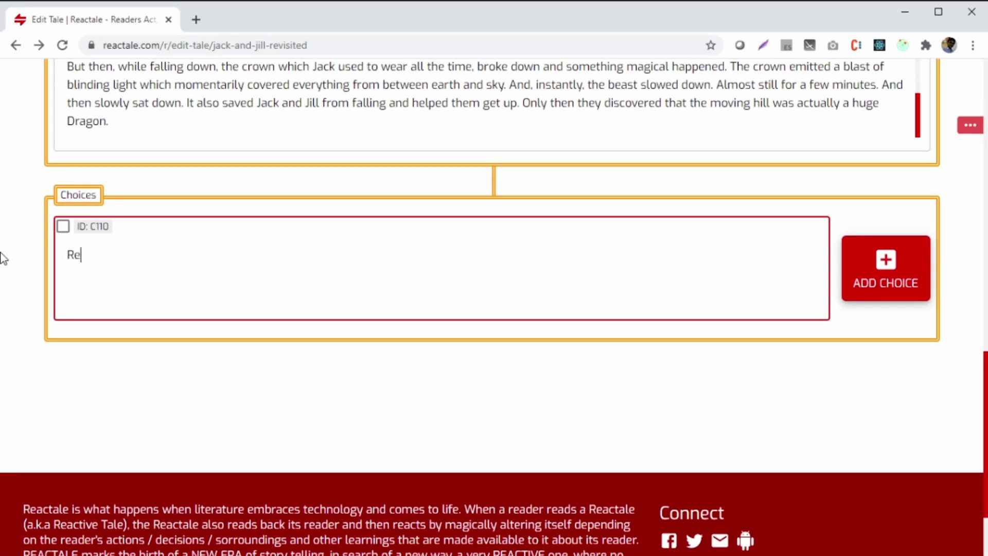
pyautogui.write('d Dragon')
pyautogui.hotkey('ctrl', 'a')
pyautogui.hotkey('ctrl', 'c')
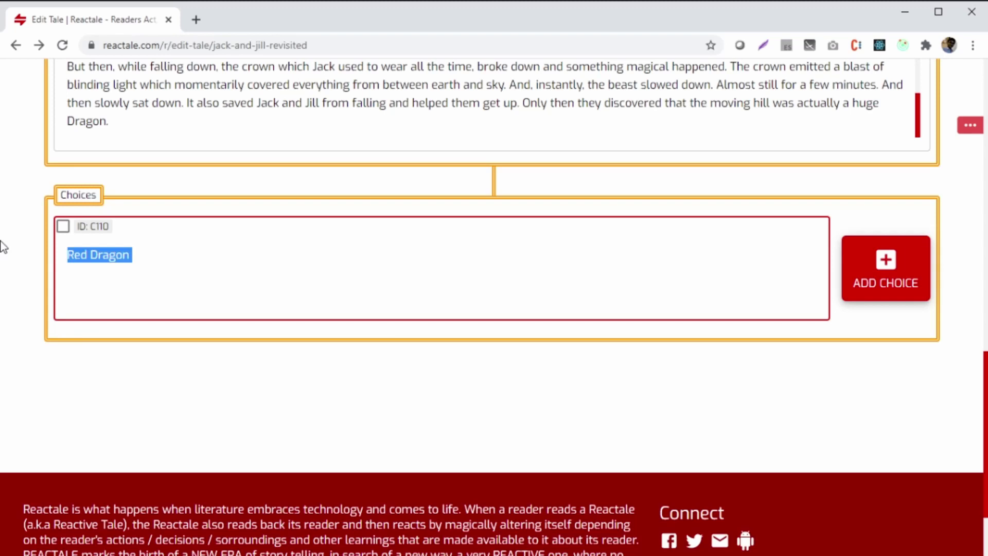
# Step: Select the choice "Red Dragon" and title its new storylet "Red Dragon"
pyautogui.click(63, 227)
pyautogui.click(154, 432)
pyautogui.hotkey('ctrl', 'v')
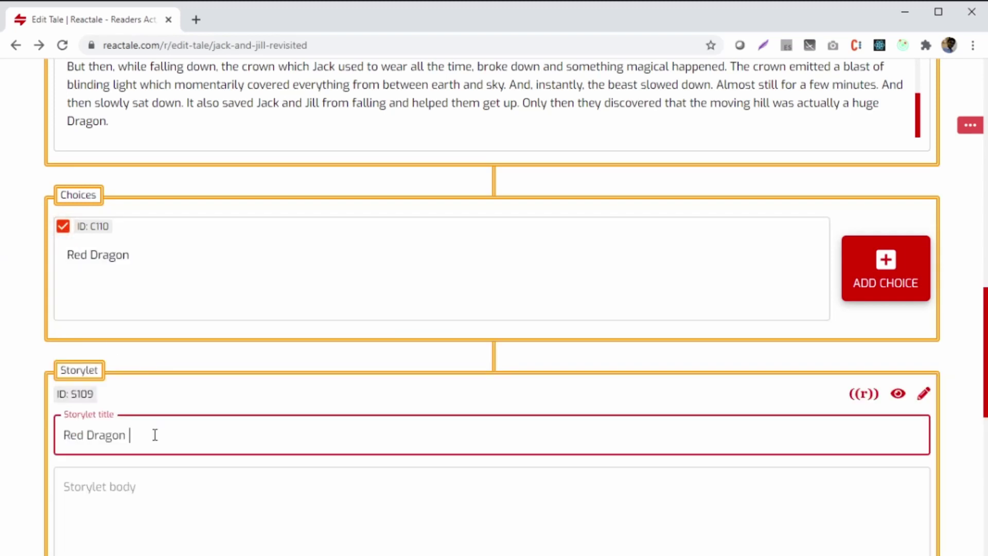
# Step: Fill the "Red Dragon" storylet body with several lines of the repeated filler text "Red Dragon"
pyautogui.click(162, 507)
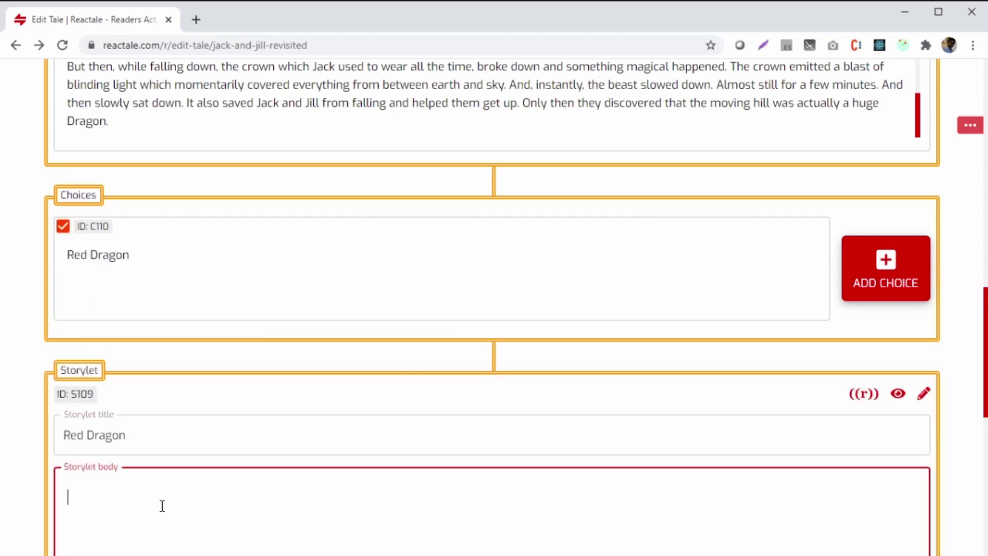
pyautogui.hotkey('ctrl', 'v')
pyautogui.hotkey('ctrl', 'v')
pyautogui.hotkey('ctrl', 'v')
pyautogui.hotkey('ctrl', 'v')
pyautogui.hotkey('ctrl', 'v')
pyautogui.hotkey('ctrl', 'v')
pyautogui.hotkey('ctrl', 'v')
pyautogui.hotkey('ctrl', 'v')
pyautogui.hotkey('ctrl', 'v')
pyautogui.hotkey('ctrl', 'v')
pyautogui.hotkey('ctrl', 'v')
pyautogui.hotkey('ctrl', 'v')
pyautogui.hotkey('ctrl', 'v')
pyautogui.hotkey('ctrl', 'a')
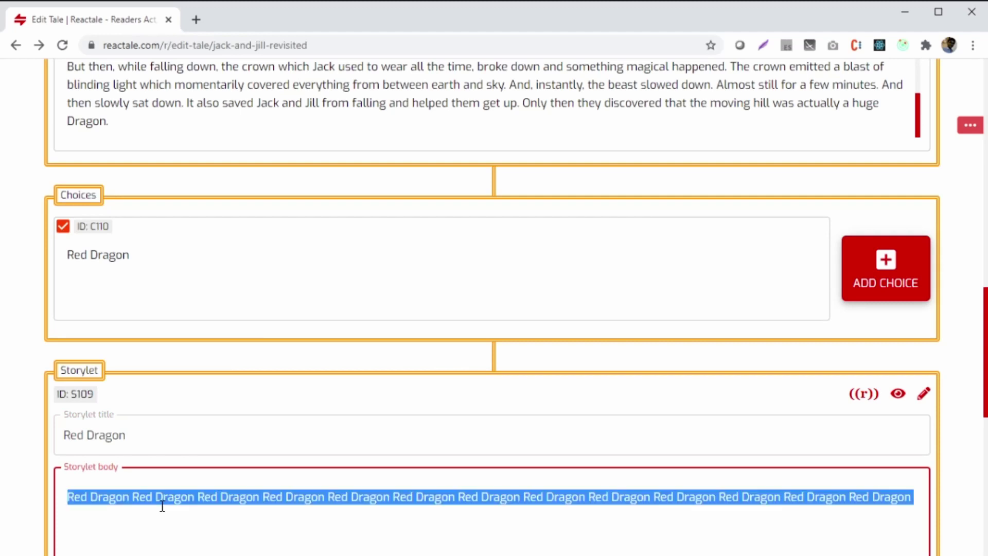
pyautogui.hotkey('ctrl', 'c')
pyautogui.hotkey('ctrl', 'v')
pyautogui.hotkey('ctrl', 'v')
pyautogui.hotkey('ctrl', 'v')
pyautogui.hotkey('ctrl', 'v')
pyautogui.hotkey('ctrl', 'v')
pyautogui.hotkey('ctrl', 'v')
pyautogui.hotkey('ctrl', 'v')
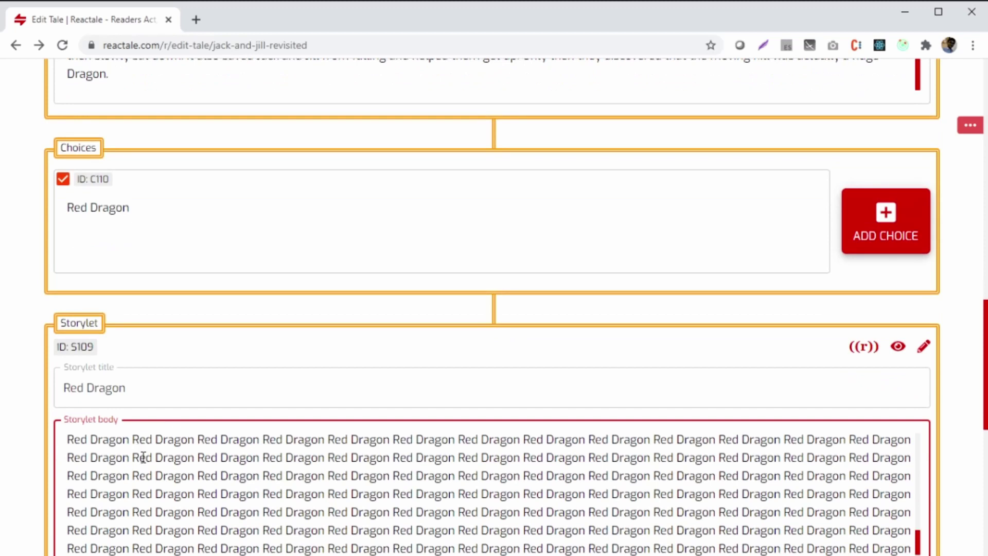
# Step: Add a second choice beside "Red Dragon" under the Fiery Fireball storylet, name it "White Dragon" and copy the name
pyautogui.scroll(3, 174, 267)
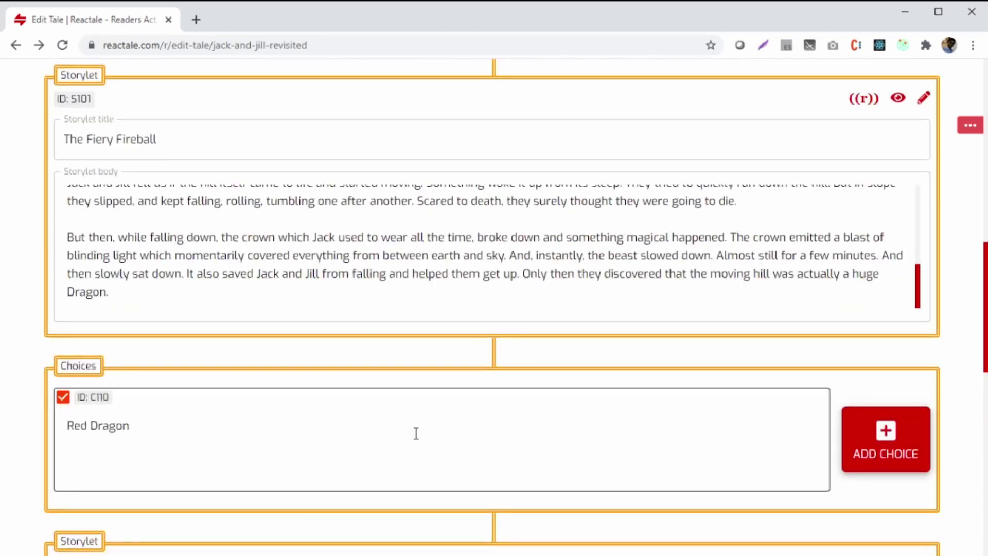
pyautogui.click(873, 450)
pyautogui.moveTo(528, 430); pyautogui.dragTo(341, 430)
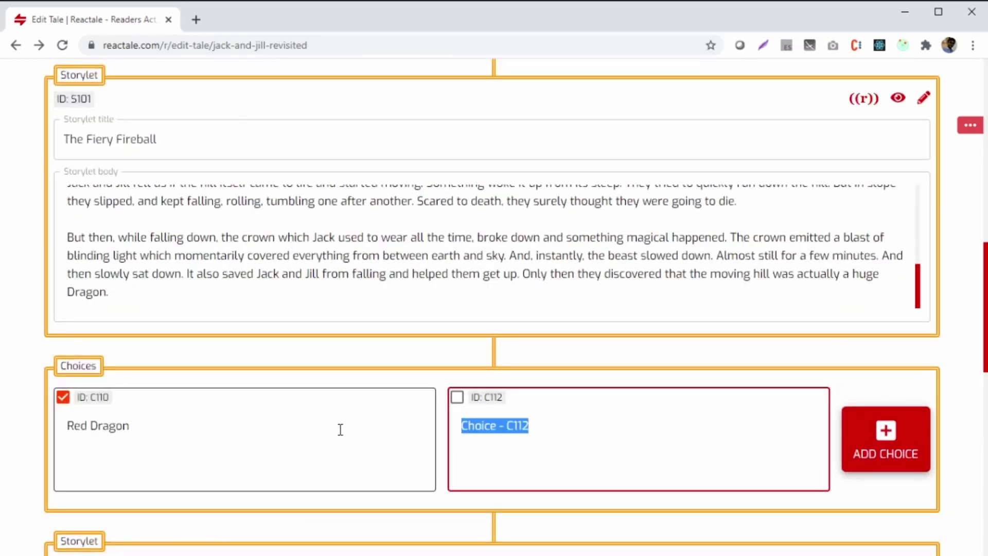
pyautogui.write('White Ch')
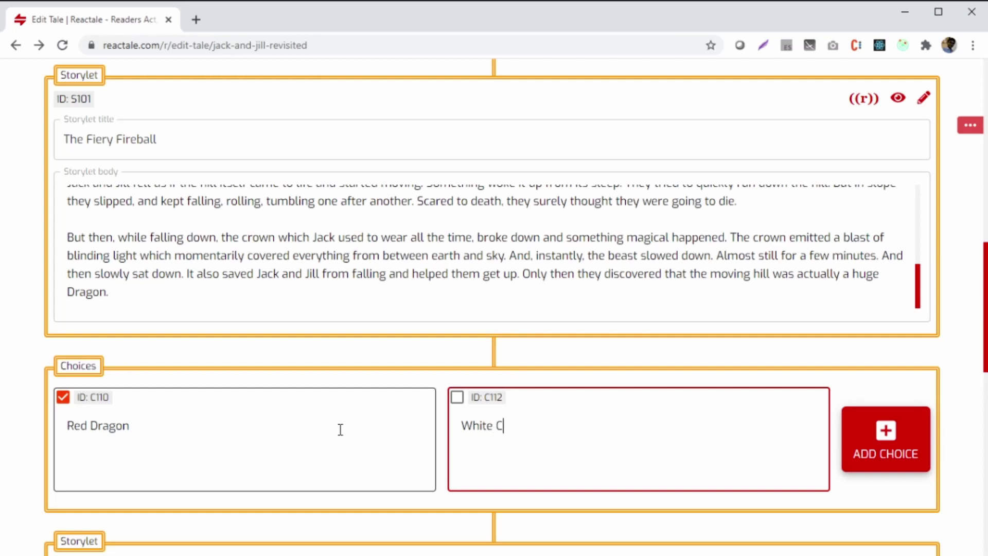
pyautogui.press('BackSpace')
pyautogui.press('BackSpace')
pyautogui.write('Dragon')
pyautogui.hotkey('ctrl', 'a')
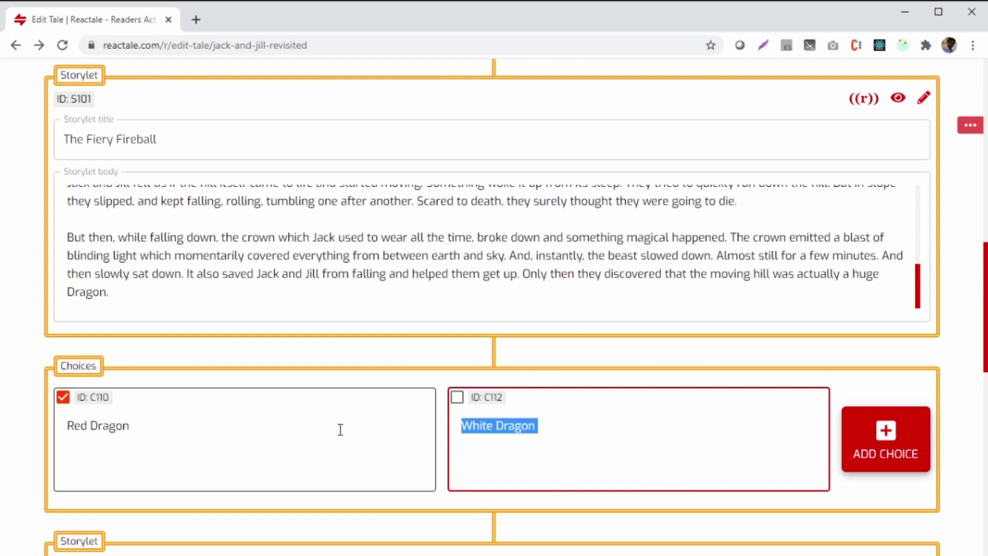
# Step: Select the choice "White Dragon" and title its new storylet "White Dragon"
pyautogui.scroll(-4, 370, 411)
pyautogui.click(457, 179)
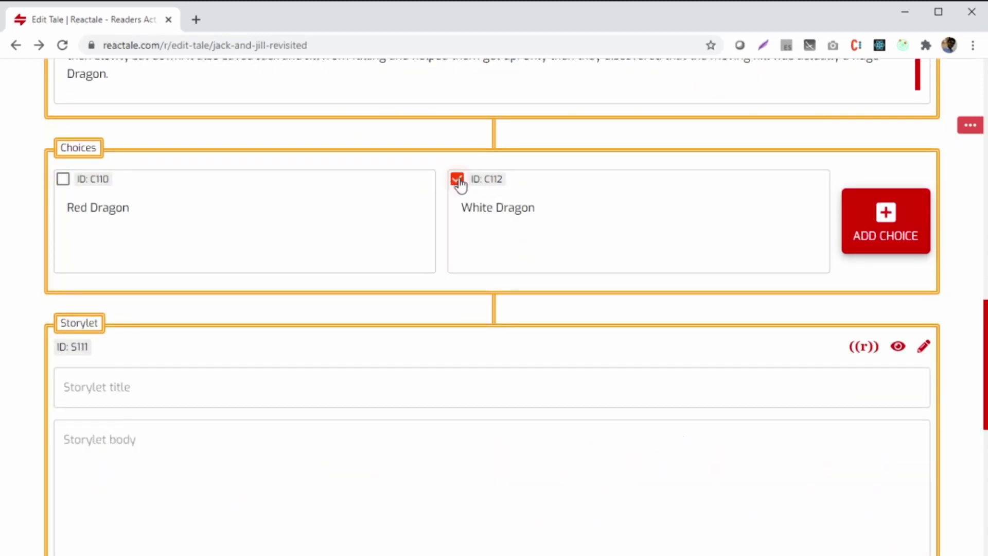
pyautogui.click(255, 392)
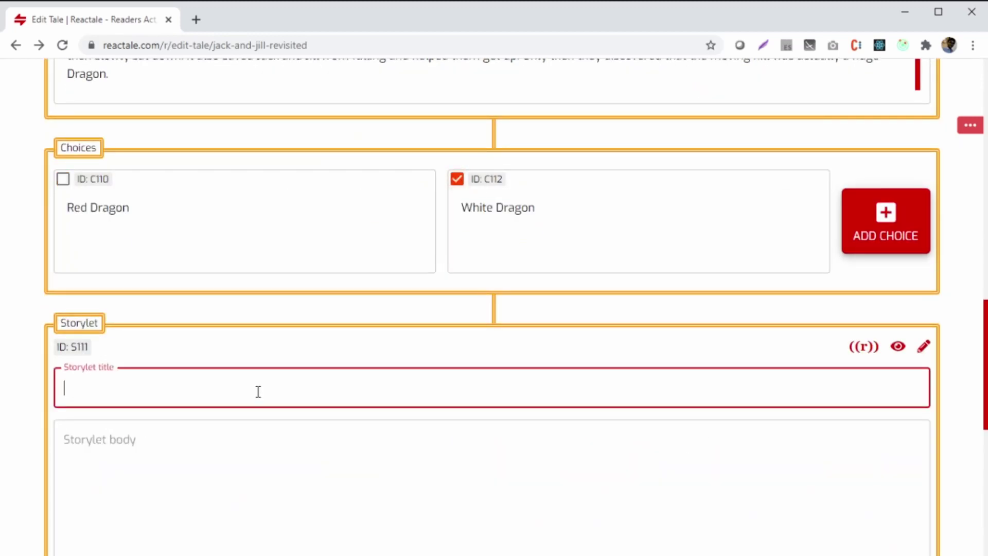
pyautogui.hotkey('ctrl', 'v')
# Step: Fill the "White Dragon" storylet body with several lines of the repeated filler text "White Dragon"
pyautogui.click(232, 443)
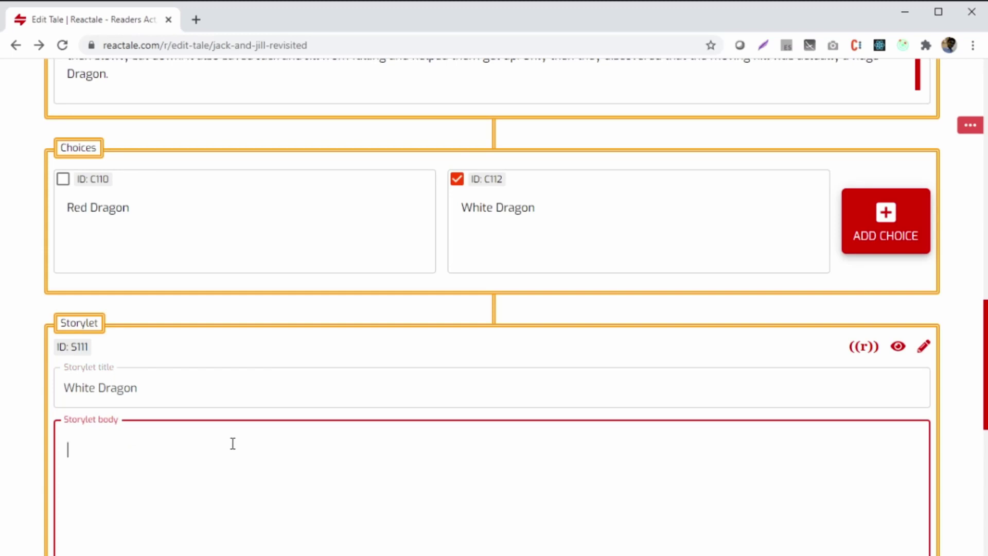
pyautogui.hotkey('ctrl', 'v')
pyautogui.hotkey('ctrl', 'v')
pyautogui.hotkey('ctrl', 'v')
pyautogui.hotkey('ctrl', 'v')
pyautogui.hotkey('ctrl', 'v')
pyautogui.hotkey('ctrl', 'v')
pyautogui.hotkey('ctrl', 'v')
pyautogui.hotkey('ctrl', 'v')
pyautogui.hotkey('ctrl', 'v')
pyautogui.hotkey('ctrl', 'a')
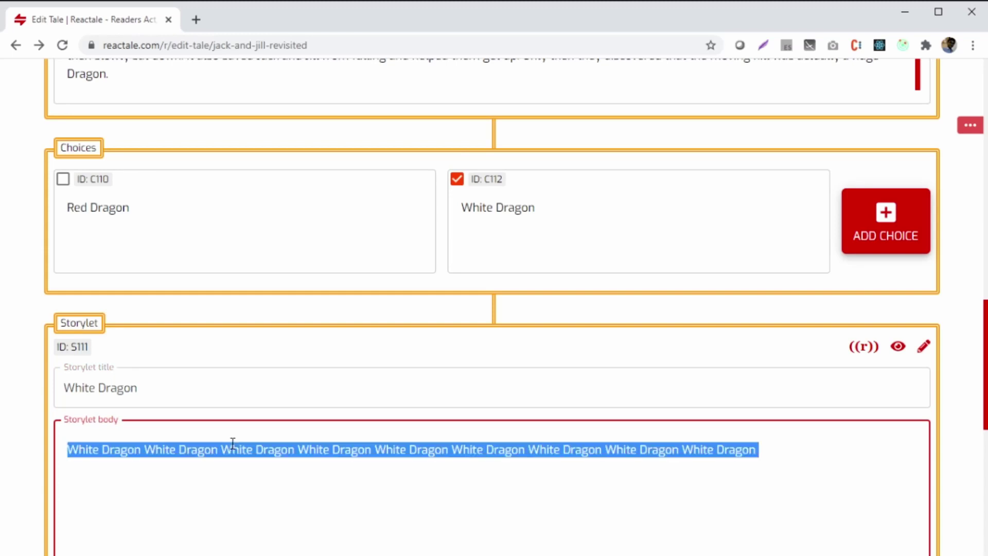
pyautogui.hotkey('ctrl', 'c')
pyautogui.hotkey('ctrl', 'v')
pyautogui.hotkey('ctrl', 'v')
pyautogui.hotkey('ctrl', 'v')
pyautogui.hotkey('ctrl', 'v')
pyautogui.hotkey('ctrl', 'v')
pyautogui.hotkey('ctrl', 'v')
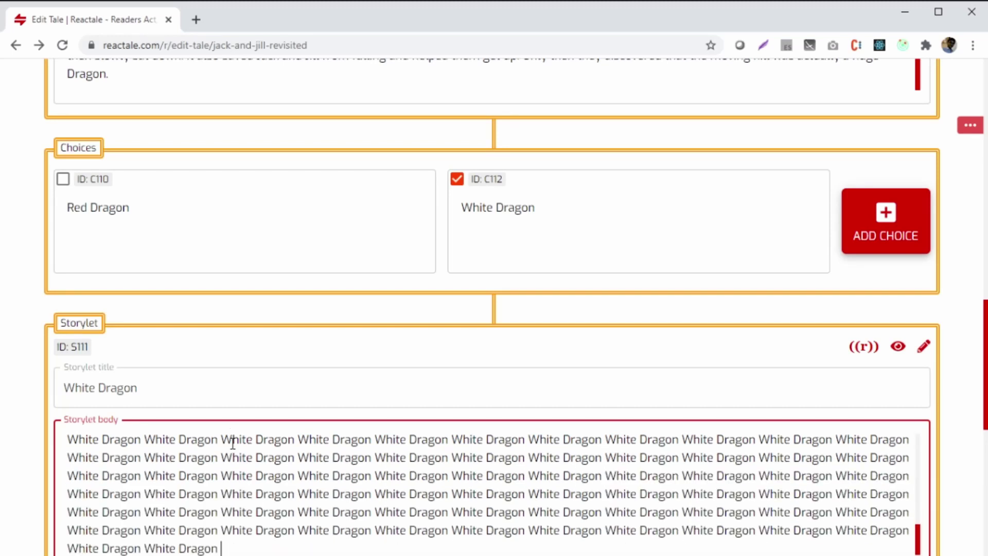
# Step: Select the choice "The Moving Mountain", then name the first empty choice below its storylet "Ice Giant" and copy the name
pyautogui.scroll(10, 370, 375)
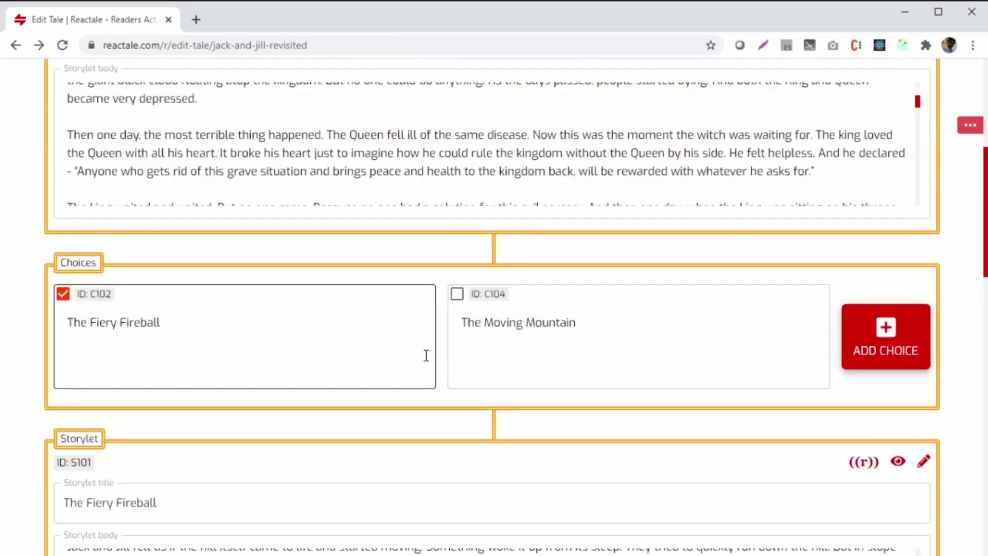
pyautogui.click(458, 298)
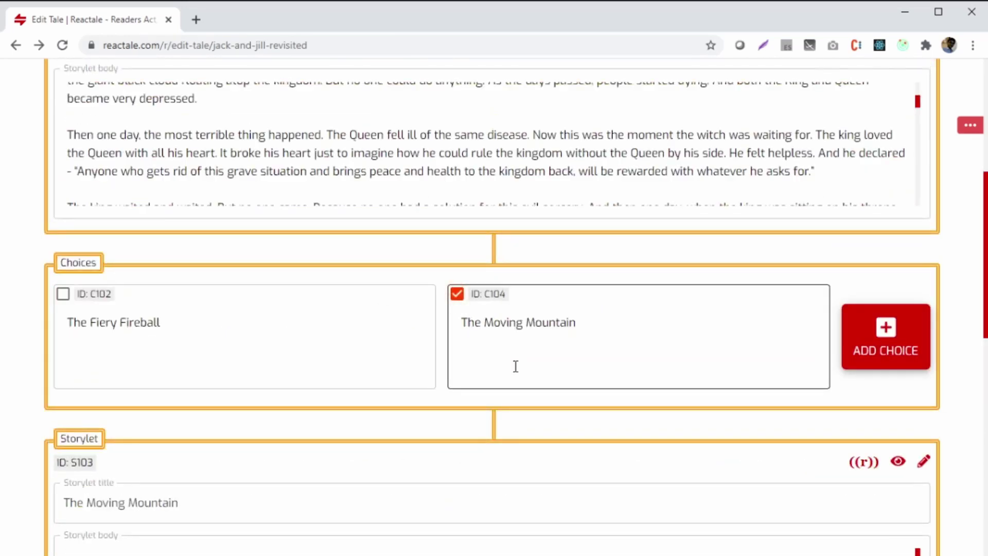
pyautogui.scroll(-7, 309, 406)
pyautogui.click(121, 424)
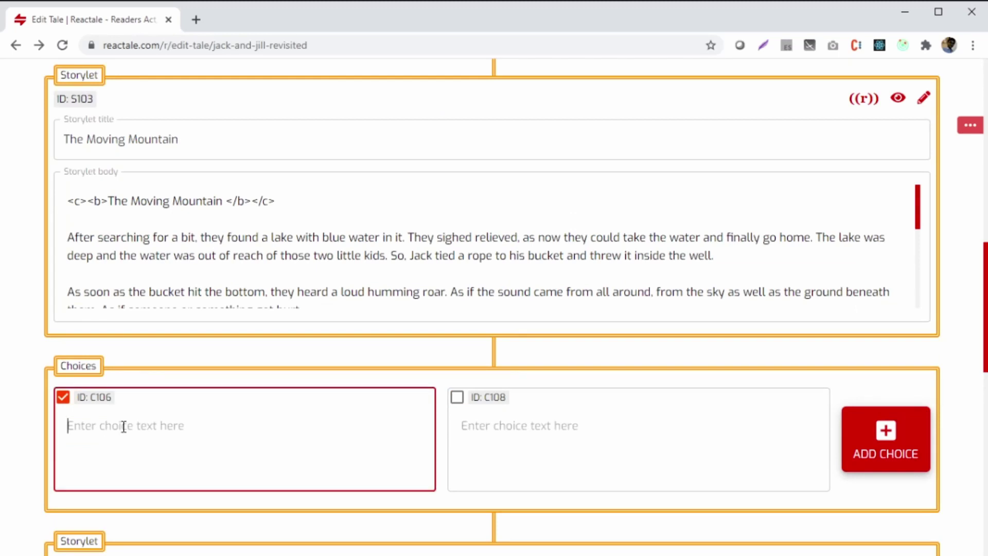
pyautogui.scroll(4, 125, 423)
pyautogui.scroll(-5, 125, 425)
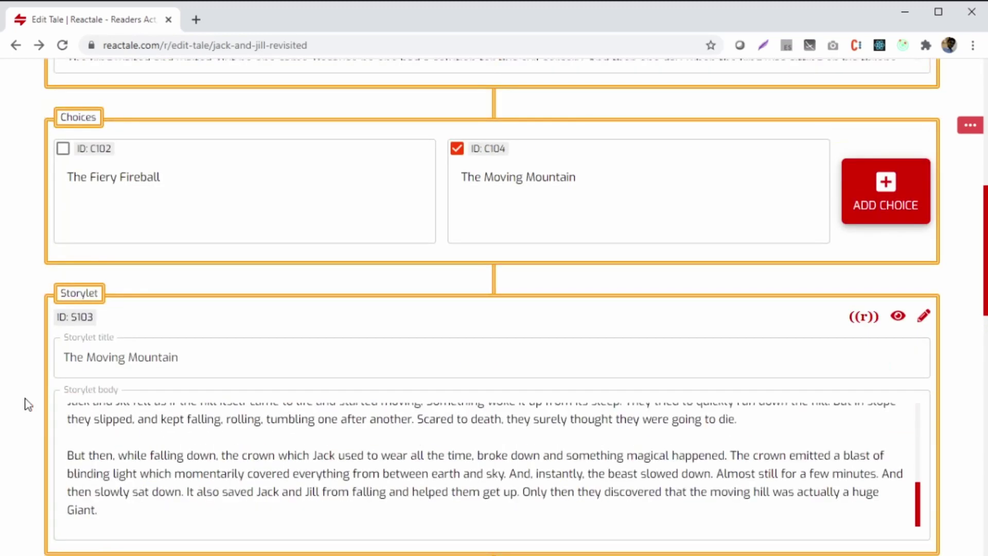
pyautogui.scroll(-6, 5, 412)
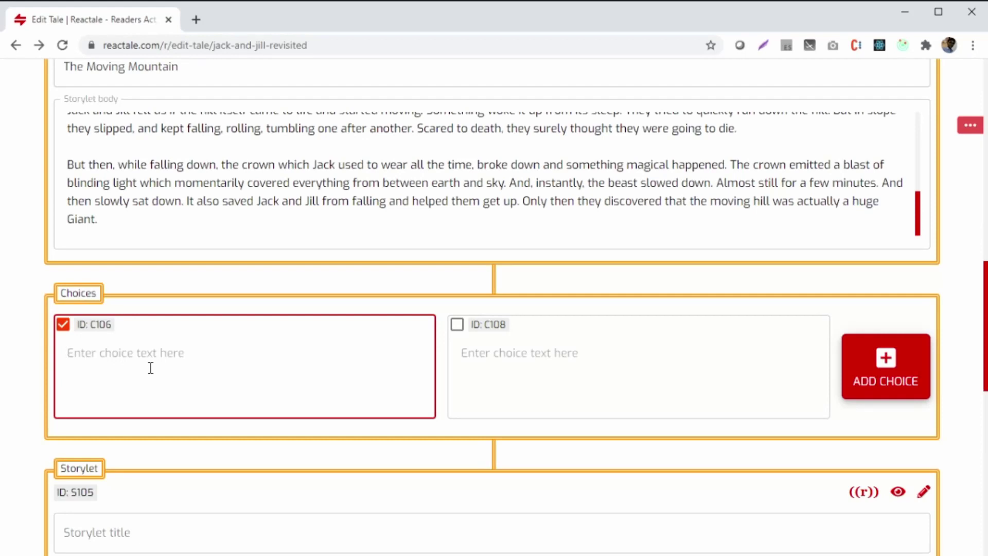
pyautogui.write('Ice')
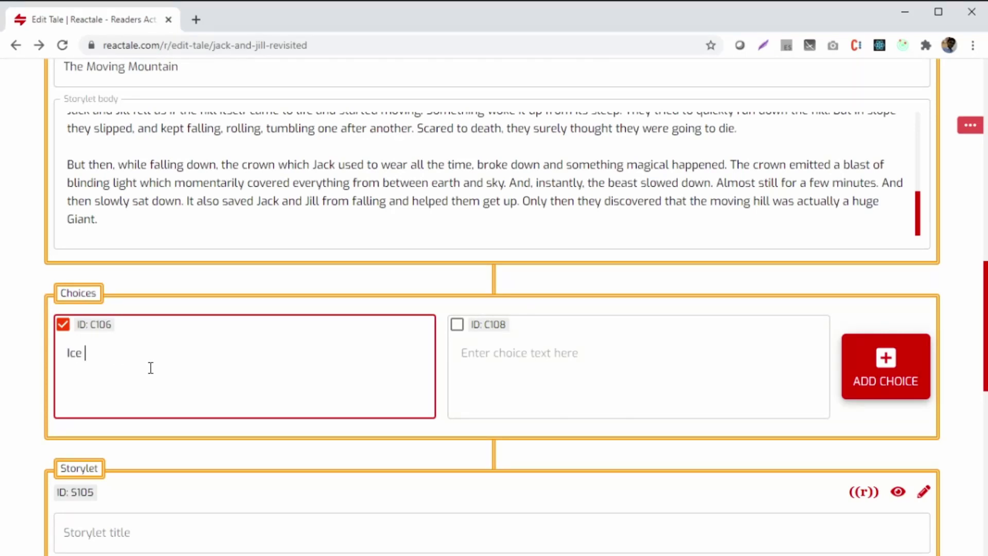
pyautogui.write(' Giant')
pyautogui.hotkey('ctrl', 'a')
# Step: Title the storylet below the "Ice Giant" choice "Ice Giant"
pyautogui.scroll(-2, 150, 375)
pyautogui.click(122, 449)
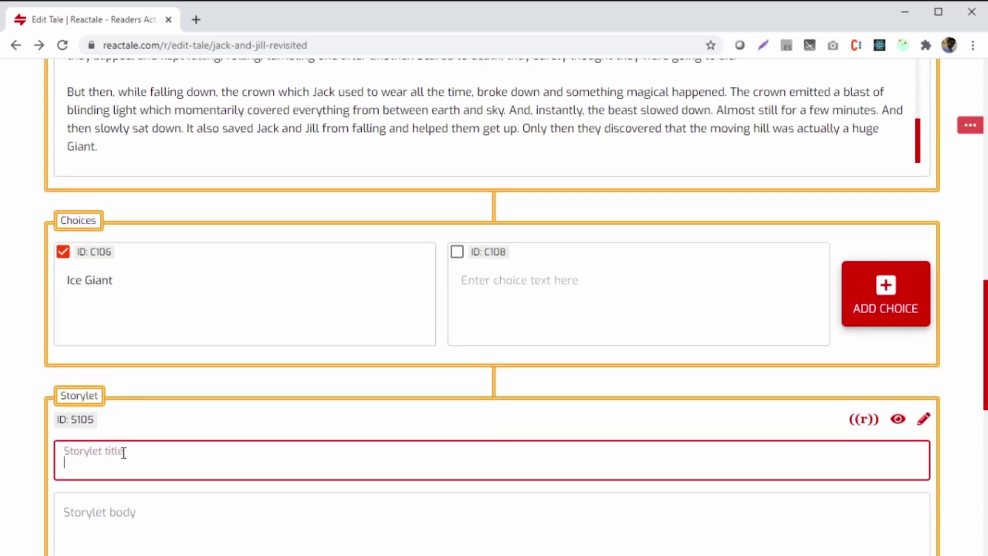
pyautogui.hotkey('ctrl', 'v')
# Step: Fill the "Ice Giant" storylet body with several lines of the repeated filler text "Ice Giant"
pyautogui.click(132, 513)
pyautogui.hotkey('ctrl', 'v')
pyautogui.hotkey('ctrl', 'v')
pyautogui.hotkey('ctrl', 'v')
pyautogui.hotkey('ctrl', 'v')
pyautogui.hotkey('ctrl', 'v')
pyautogui.hotkey('ctrl', 'v')
pyautogui.hotkey('ctrl', 'v')
pyautogui.hotkey('ctrl', 'v')
pyautogui.hotkey('ctrl', 'v')
pyautogui.hotkey('ctrl', 'v')
pyautogui.hotkey('ctrl', 'v')
pyautogui.hotkey('ctrl', 'v')
pyautogui.hotkey('ctrl', 'v')
pyautogui.hotkey('ctrl', 'v')
pyautogui.hotkey('ctrl', 'v')
pyautogui.hotkey('ctrl', 'v')
pyautogui.hotkey('ctrl', 'v')
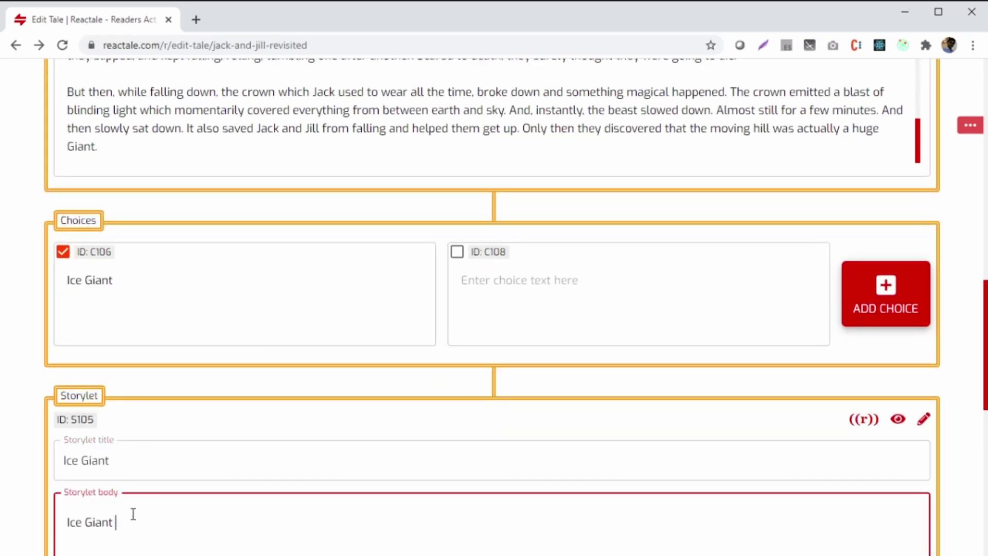
pyautogui.hotkey('ctrl', 'a')
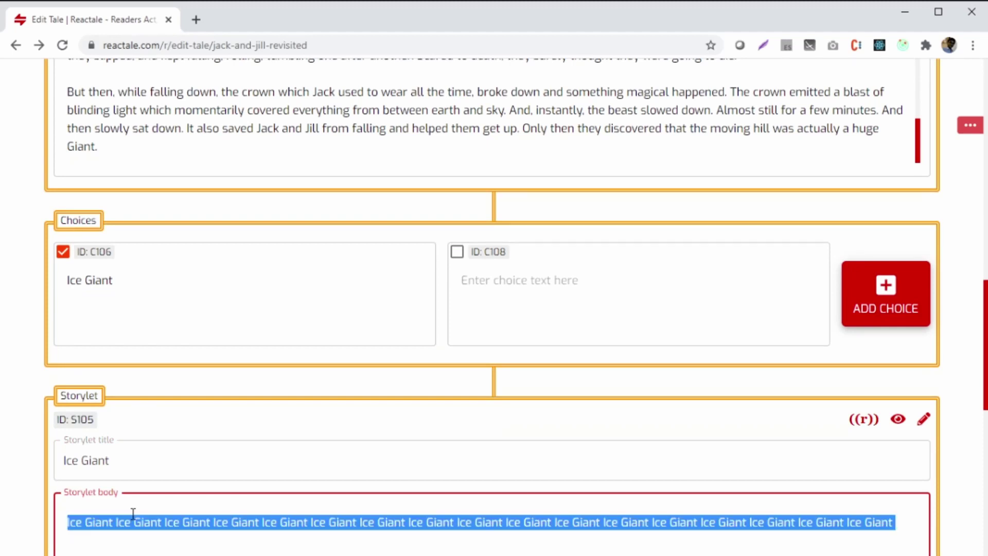
pyautogui.hotkey('ctrl', 'c')
pyautogui.hotkey('ctrl', 'v')
pyautogui.hotkey('ctrl', 'v')
pyautogui.hotkey('ctrl', 'v')
pyautogui.hotkey('ctrl', 'v')
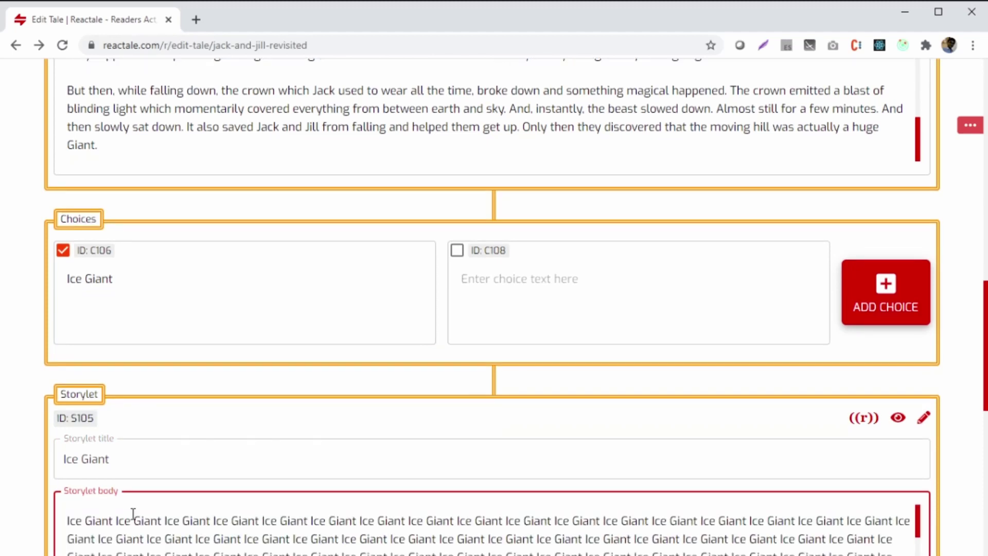
# Step: Name the empty choice beside "Ice Giant" "Fire Giant" and copy the name
pyautogui.scroll(-3, 129, 511)
pyautogui.click(502, 228)
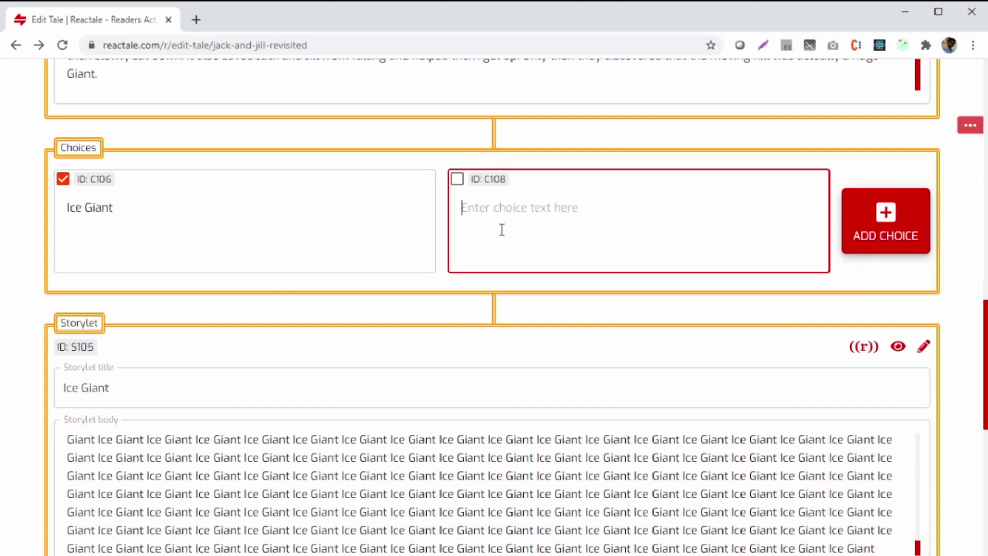
pyautogui.write('Fire')
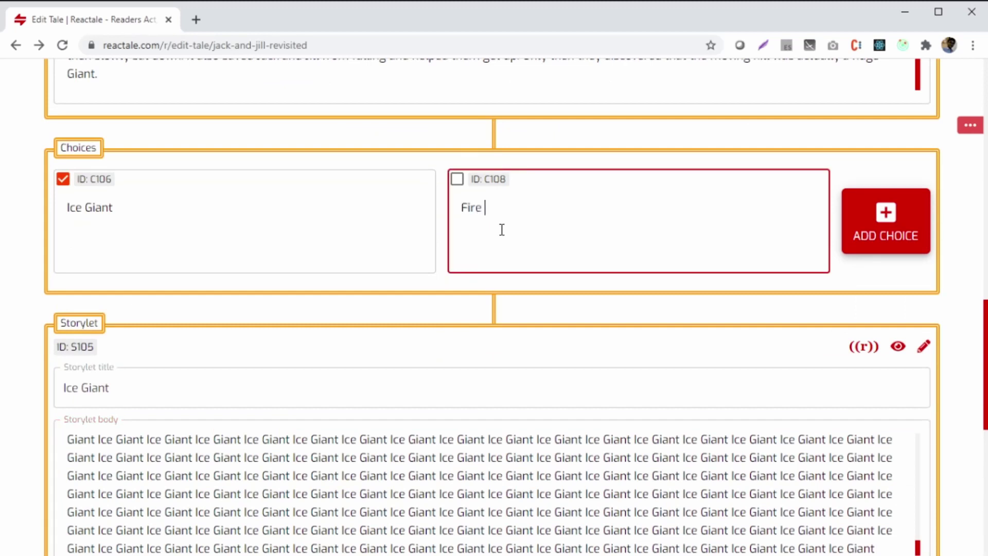
pyautogui.write(' Giant')
pyautogui.hotkey('ctrl', 'a')
# Step: Select the choice "Fire Giant" and title the storylet below it "Fire Giant"
pyautogui.click(456, 179)
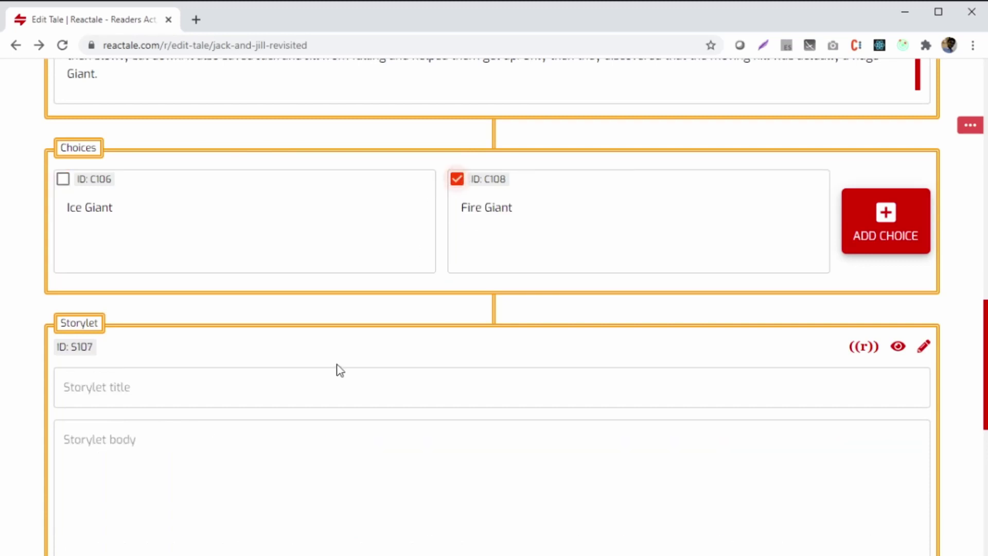
pyautogui.click(326, 385)
pyautogui.hotkey('ctrl', 'v')
# Step: Fill the "Fire Giant" storylet body with many lines of the repeated filler text "Fire Giant"
pyautogui.click(277, 460)
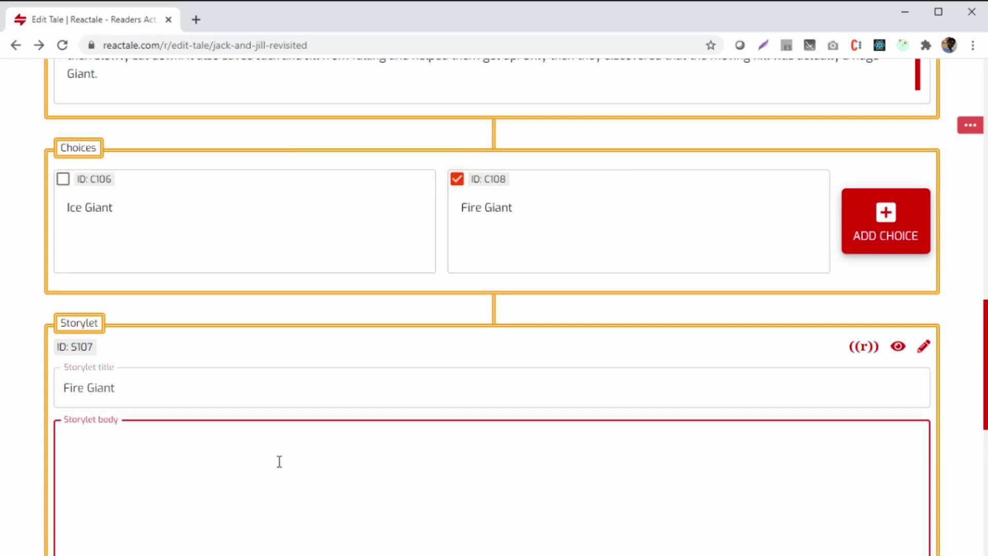
pyautogui.hotkey('ctrl', 'v')
pyautogui.hotkey('ctrl', 'v')
pyautogui.hotkey('ctrl', 'v')
pyautogui.hotkey('ctrl', 'v')
pyautogui.hotkey('ctrl', 'v')
pyautogui.hotkey('ctrl', 'v')
pyautogui.hotkey('ctrl', 'v')
pyautogui.hotkey('ctrl', 'v')
pyautogui.hotkey('ctrl', 'v')
pyautogui.hotkey('ctrl', 'v')
pyautogui.hotkey('ctrl', 'v')
pyautogui.hotkey('ctrl', 'v')
pyautogui.hotkey('ctrl', 'v')
pyautogui.hotkey('ctrl', 'v')
pyautogui.hotkey('ctrl', 'v')
pyautogui.hotkey('ctrl', 'v')
pyautogui.hotkey('ctrl', 'v')
pyautogui.hotkey('ctrl', 'v')
pyautogui.hotkey('ctrl', 'v')
pyautogui.hotkey('ctrl', 'v')
pyautogui.hotkey('ctrl', 'v')
pyautogui.hotkey('ctrl', 'v')
pyautogui.hotkey('ctrl', 'a')
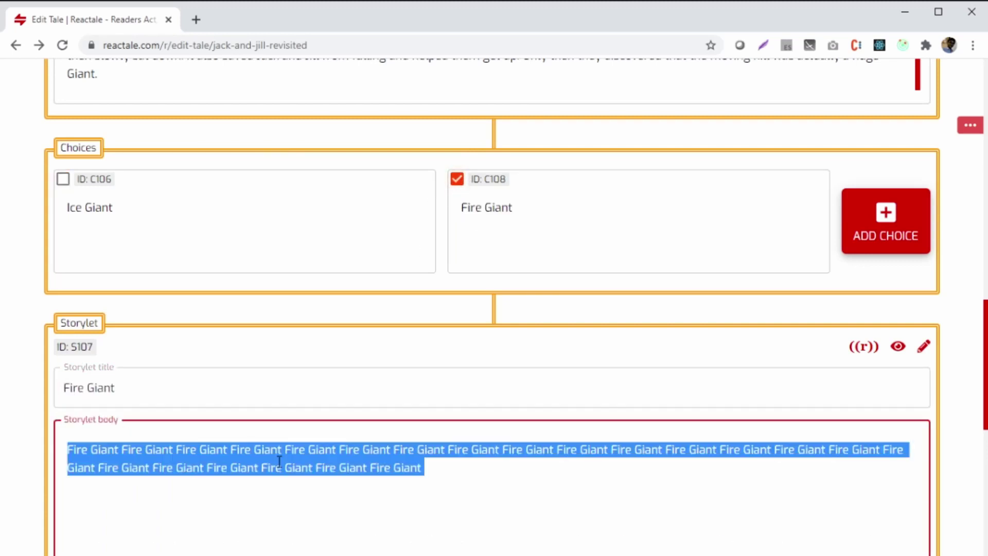
pyautogui.hotkey('ctrl', 'c')
pyautogui.hotkey('ctrl', 'v')
pyautogui.hotkey('ctrl', 'v')
pyautogui.hotkey('ctrl', 'v')
pyautogui.hotkey('ctrl', 'v')
pyautogui.hotkey('ctrl', 'v')
pyautogui.hotkey('ctrl', 'v')
pyautogui.hotkey('ctrl', 'v')
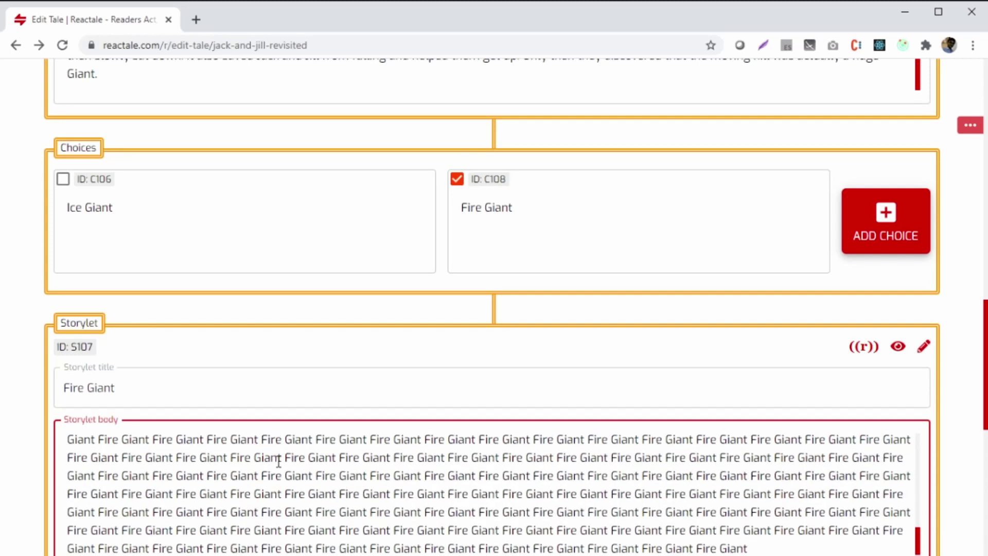
# Step: Open the preview of the tale and collapse its opening storylet to reach the first choices
pyautogui.scroll(15, 446, 351)
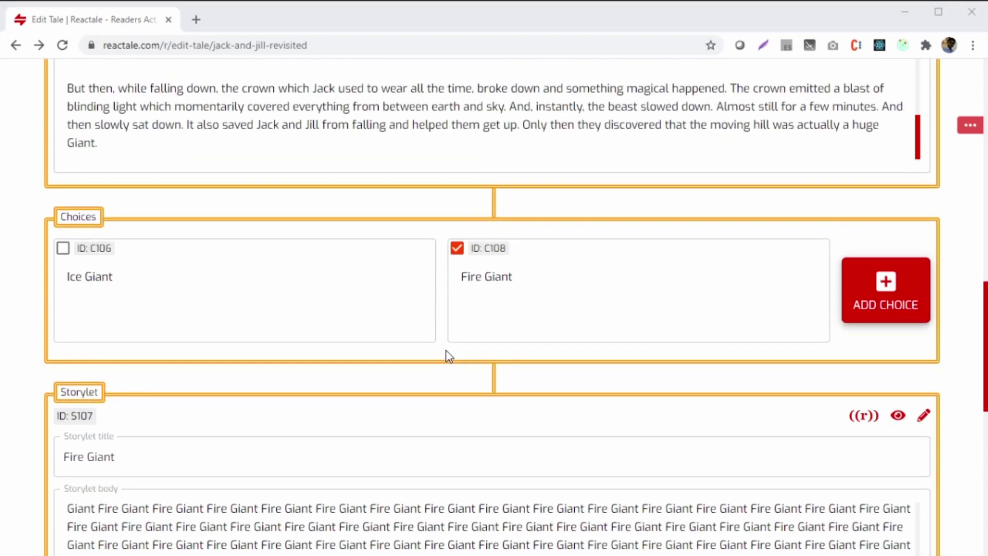
pyautogui.scroll(3, 446, 351)
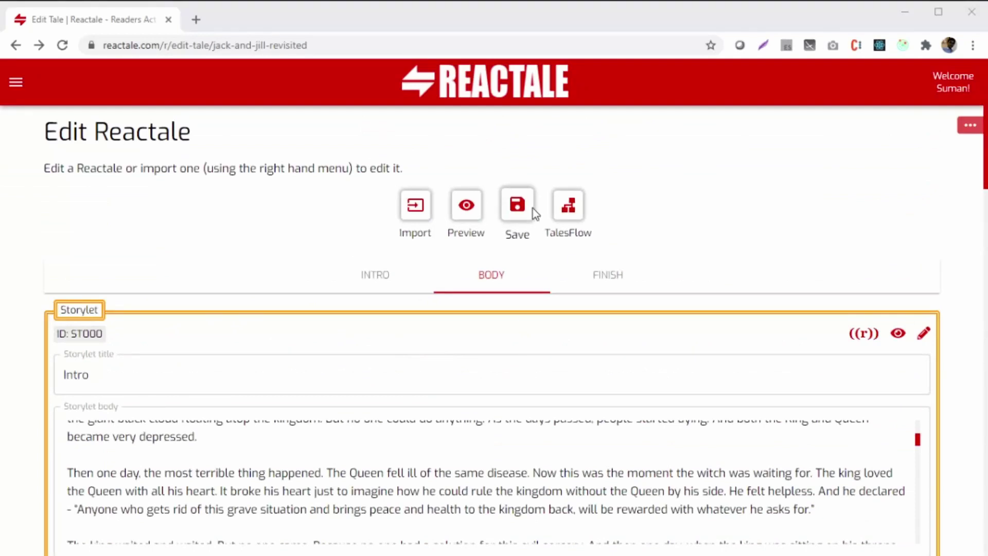
pyautogui.click(466, 205)
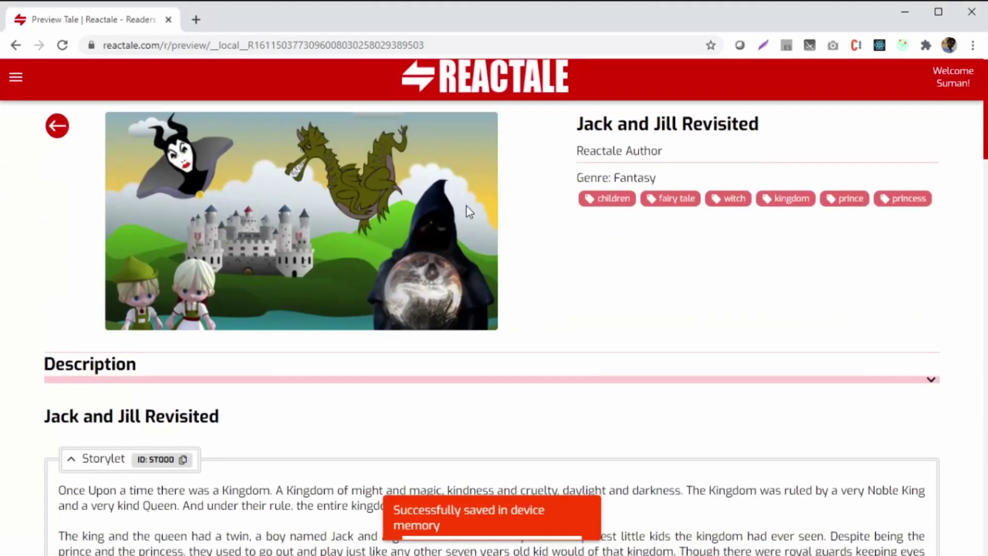
pyautogui.scroll(-6, 580, 298)
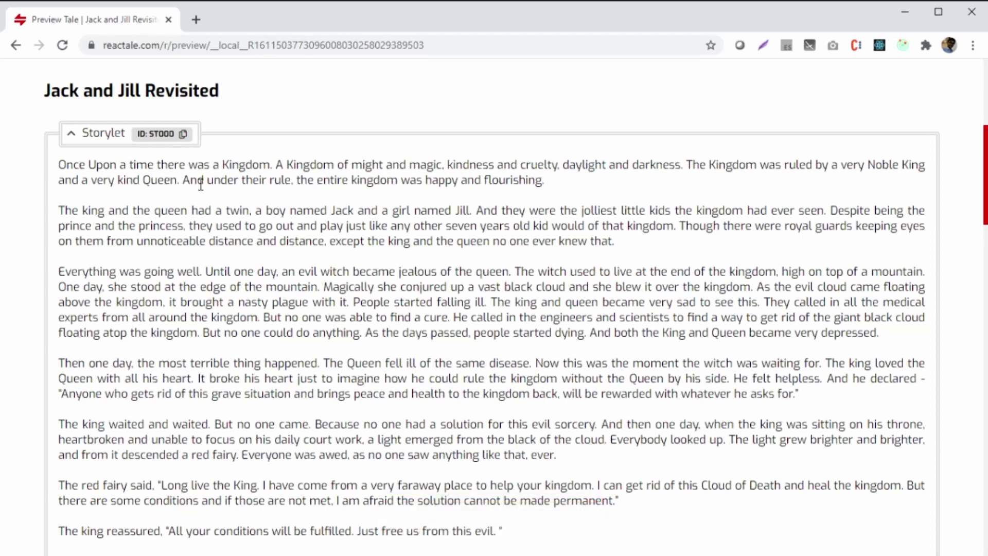
pyautogui.click(91, 138)
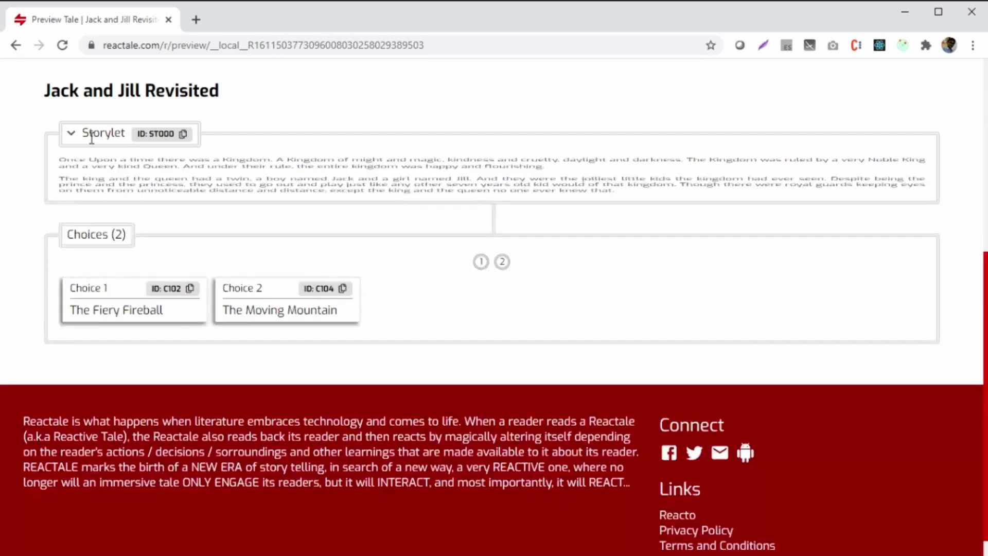
pyautogui.scroll(-1, 367, 213)
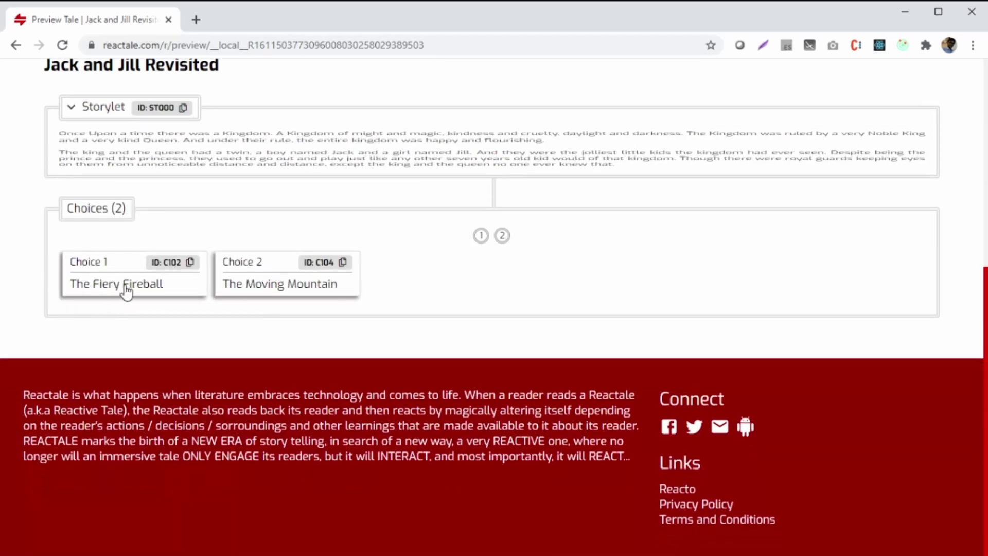
# Step: Choose "The Moving Mountain" in the preview and read through its storylet down to the next choices
pyautogui.click(310, 288)
pyautogui.scroll(-4, 309, 288)
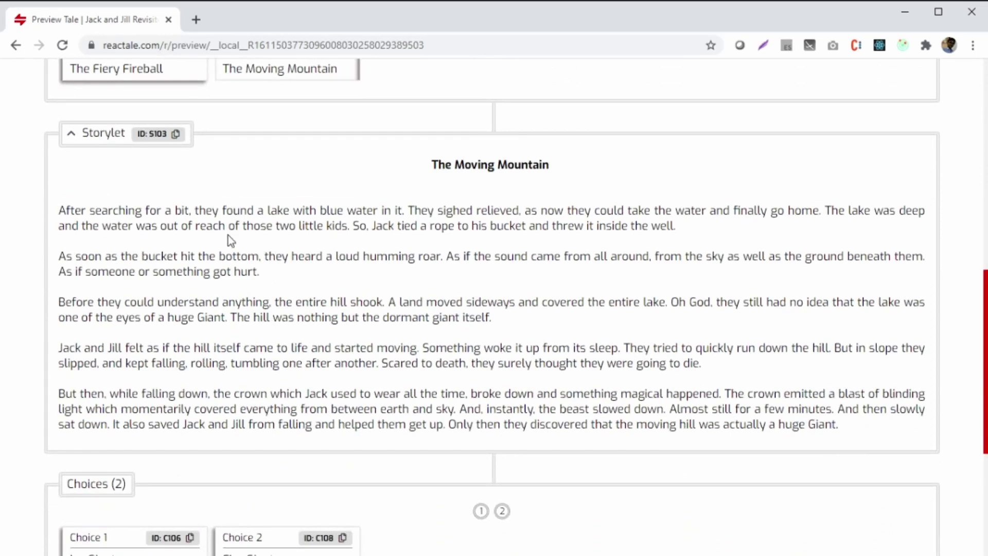
pyautogui.moveTo(431, 164); pyautogui.dragTo(867, 443)
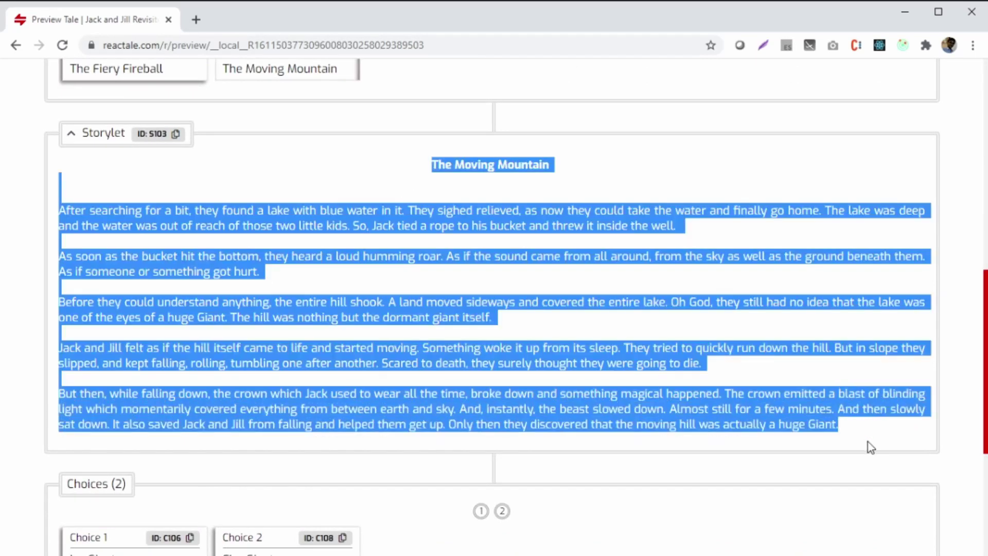
pyautogui.scroll(-1, 866, 438)
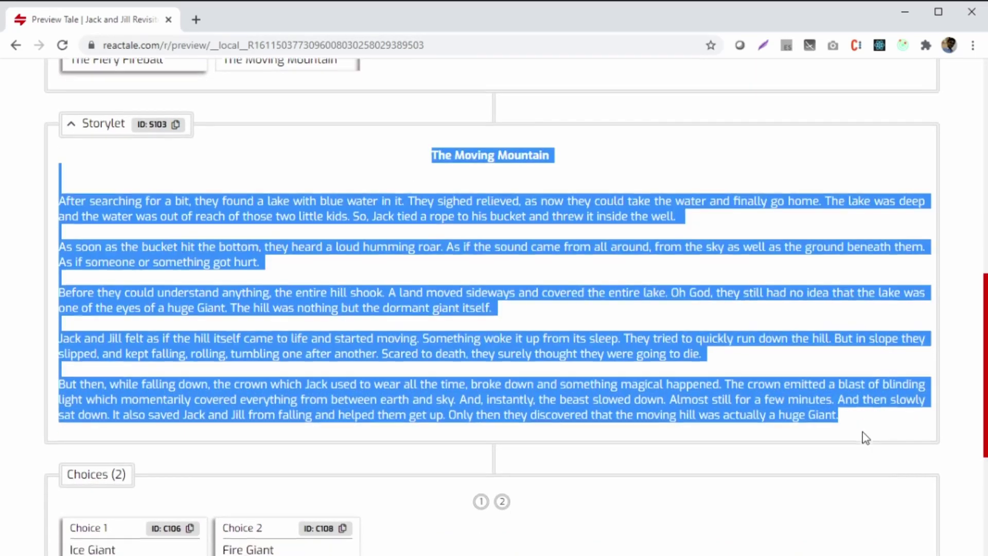
pyautogui.scroll(-1, 866, 438)
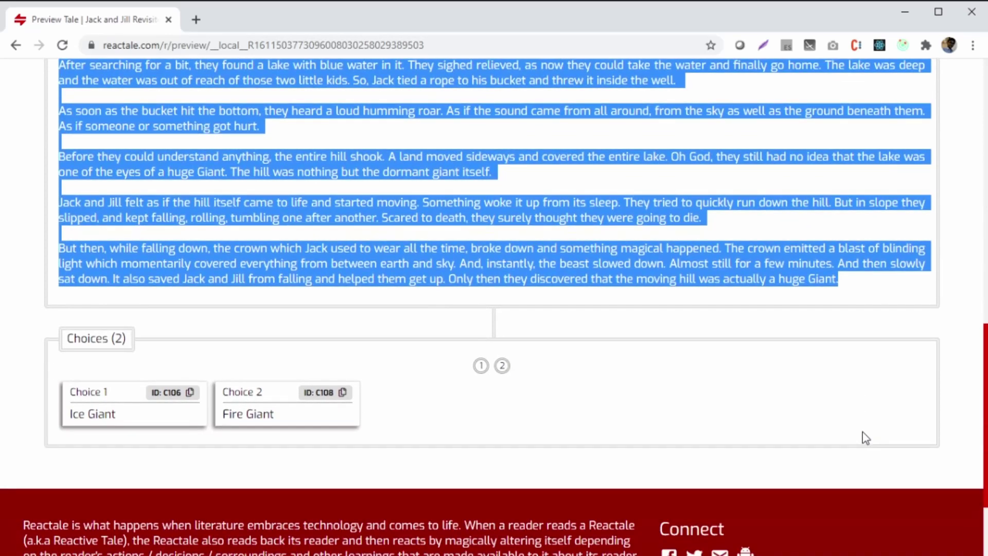
pyautogui.scroll(1, 866, 438)
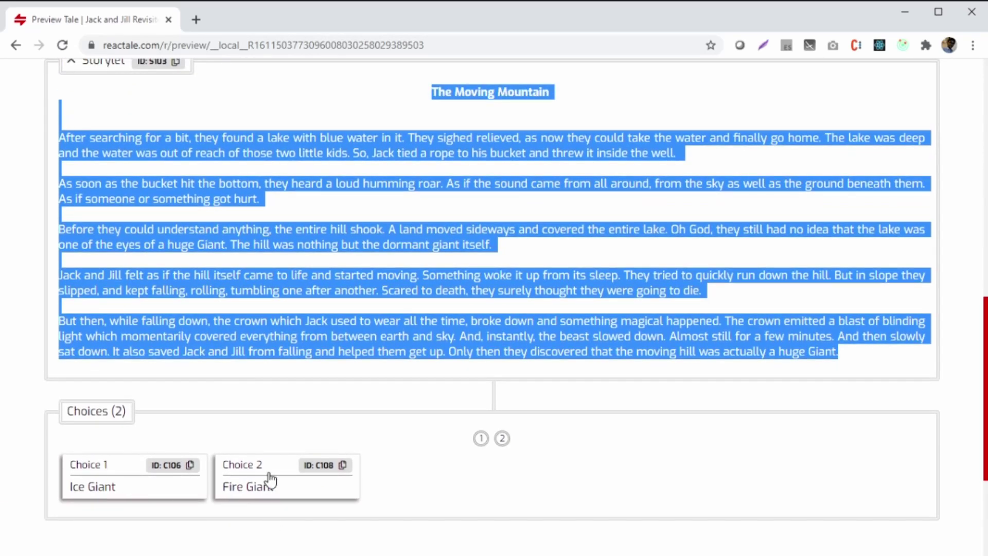
# Step: Choose "Fire Giant" in the preview, view its storylet, and review the chosen path from the opening storylet
pyautogui.click(236, 484)
pyautogui.scroll(-3, 238, 475)
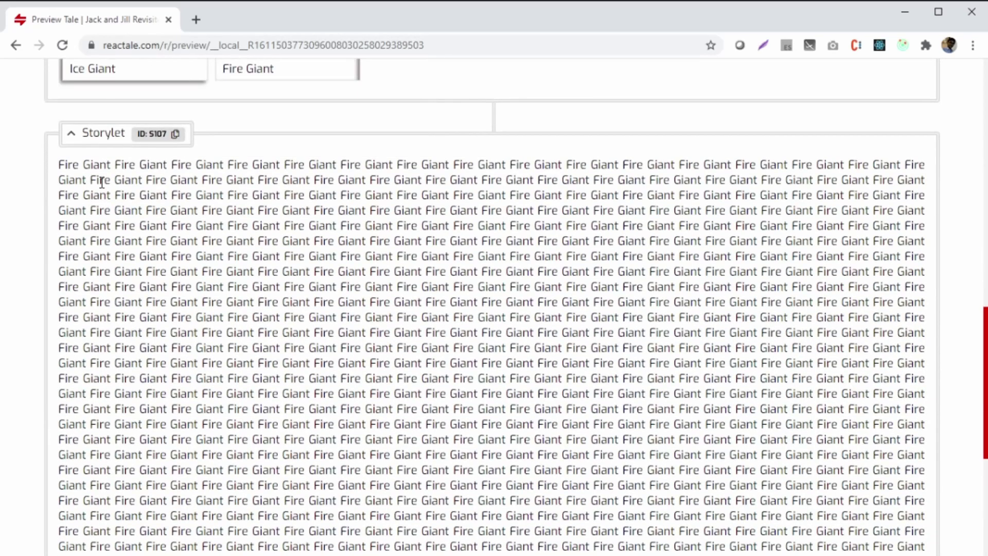
pyautogui.moveTo(58, 164); pyautogui.dragTo(726, 479)
pyautogui.scroll(8, 726, 478)
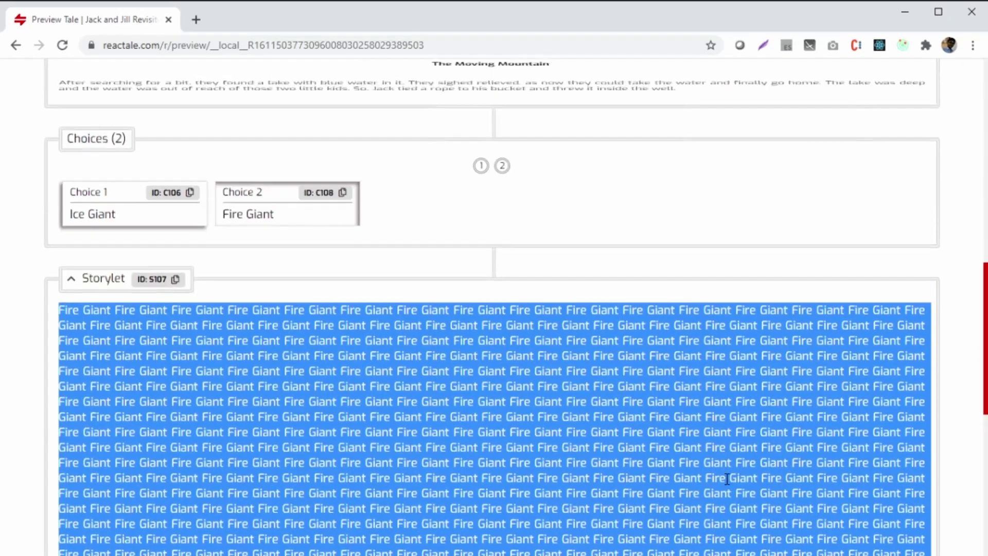
pyautogui.scroll(5, 727, 479)
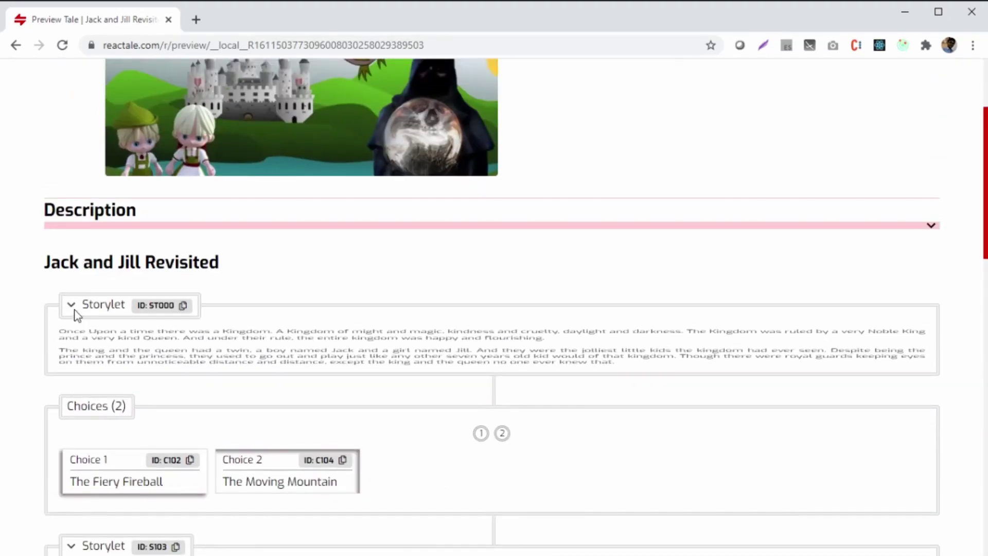
pyautogui.scroll(-2, 173, 338)
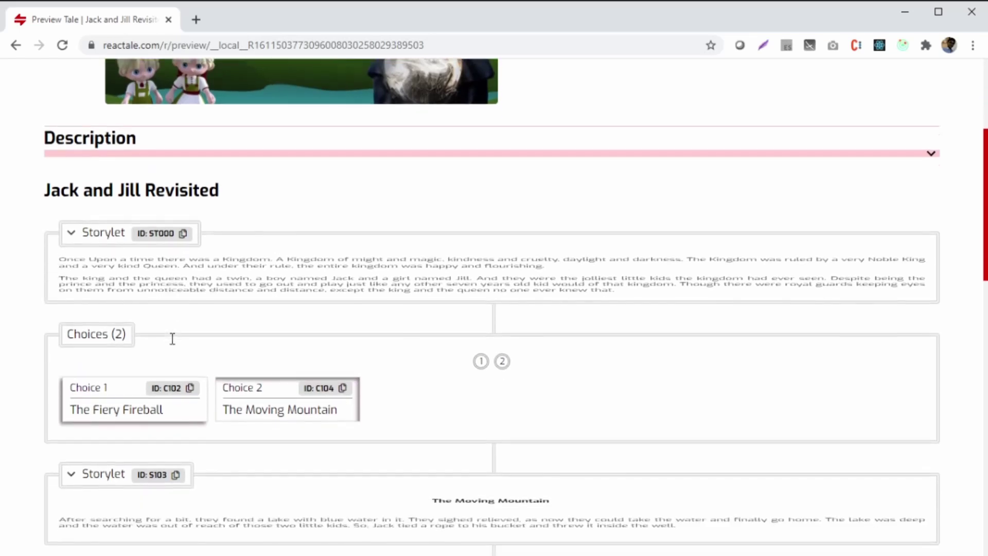
pyautogui.scroll(-2, 242, 297)
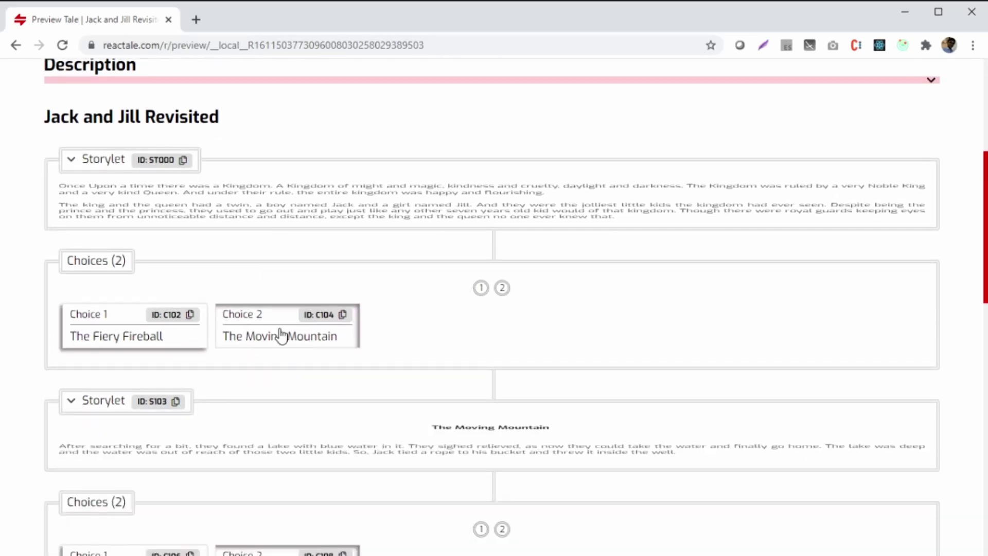
pyautogui.scroll(-4, 278, 345)
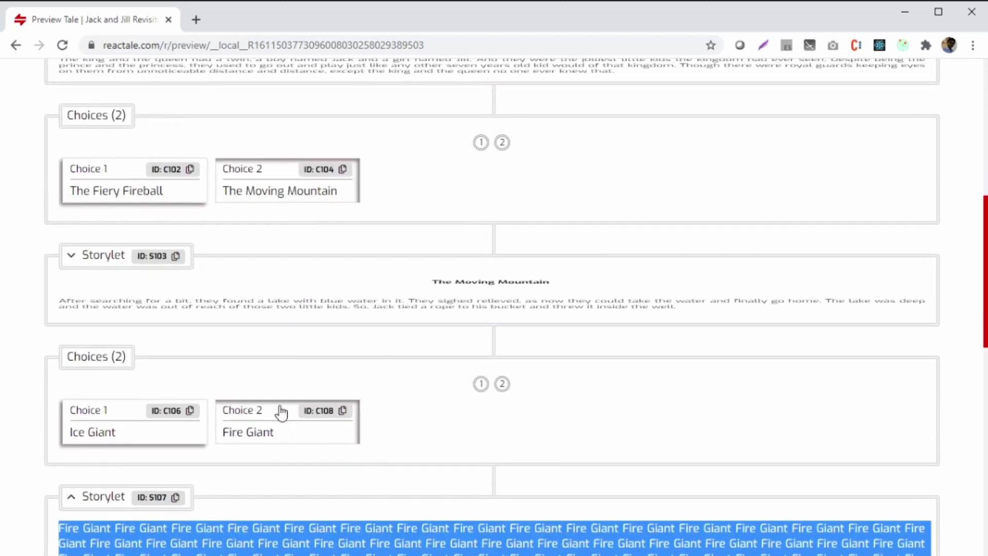
pyautogui.scroll(4, 262, 222)
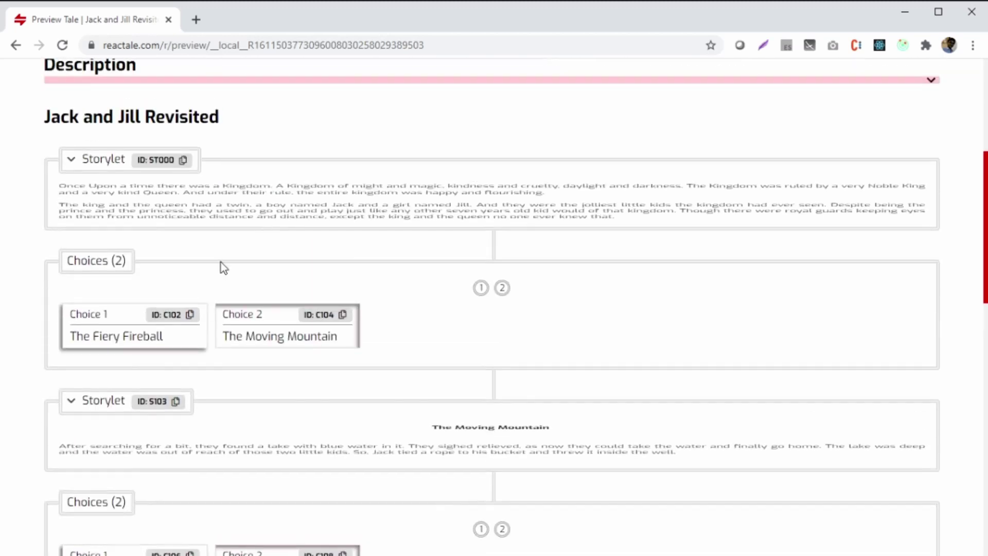
# Step: Switch the first choice to "The Fiery Fireball" and read through its storylet and the choices below it
pyautogui.click(113, 334)
pyautogui.scroll(-5, 111, 332)
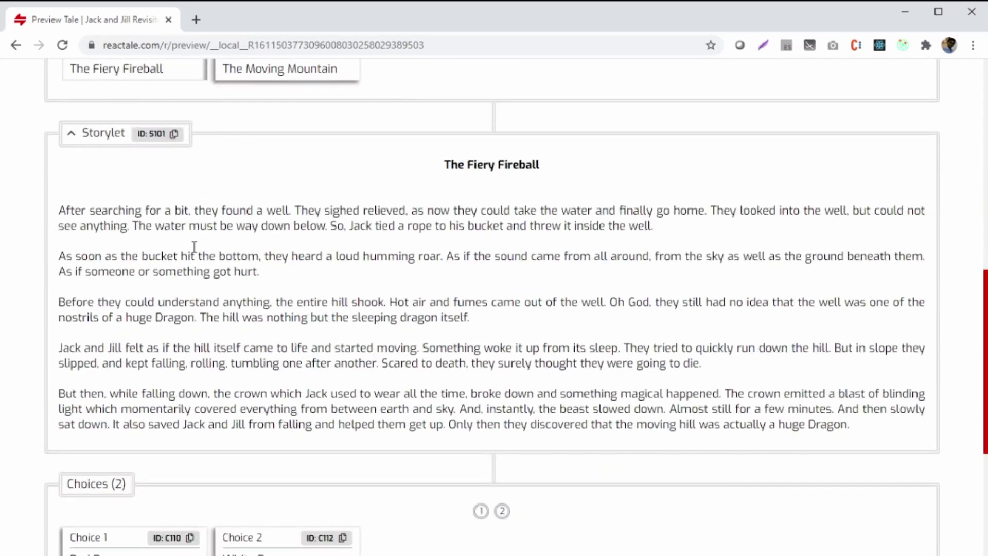
pyautogui.moveTo(442, 163); pyautogui.dragTo(691, 170)
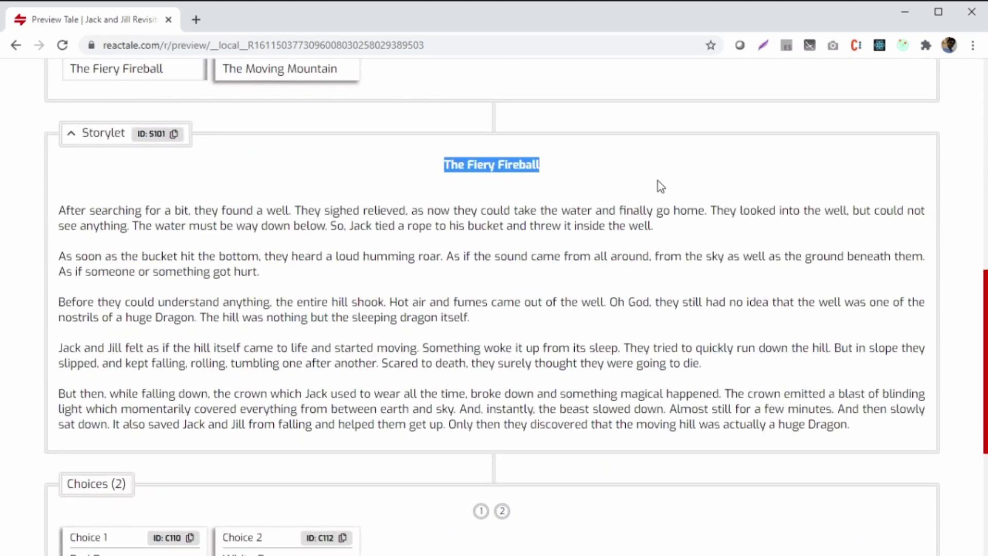
pyautogui.click(618, 182)
pyautogui.scroll(1, 603, 178)
pyautogui.scroll(-3, 603, 178)
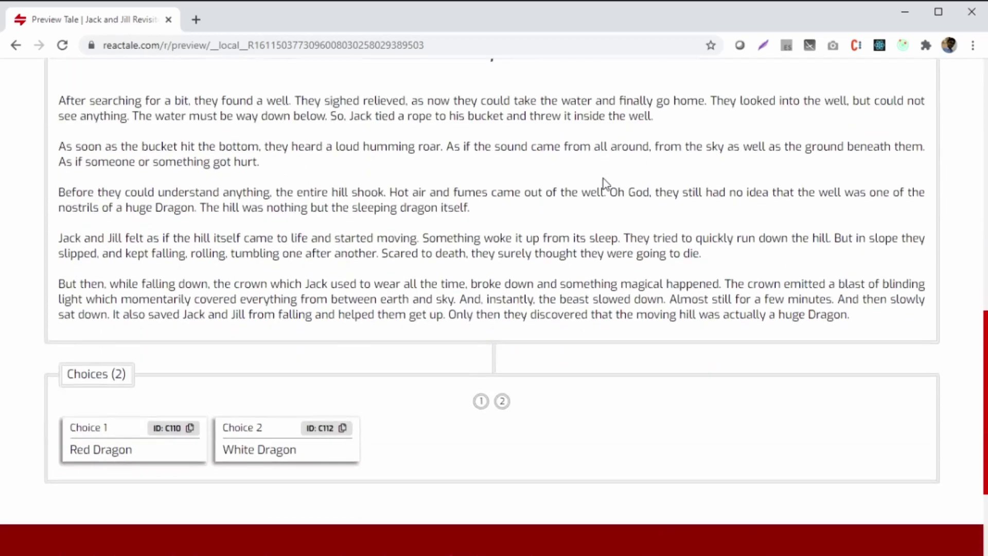
pyautogui.scroll(2, 295, 254)
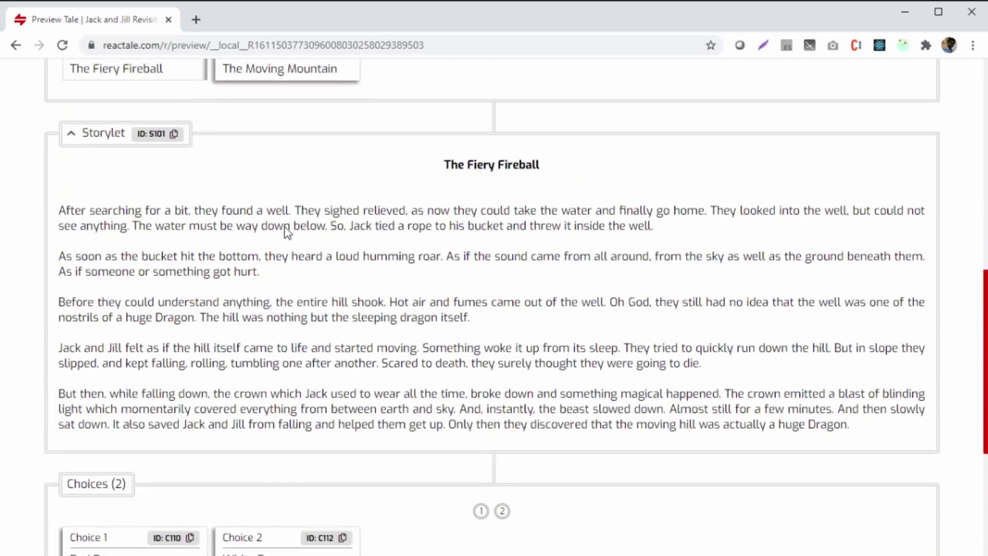
pyautogui.scroll(-1, 333, 239)
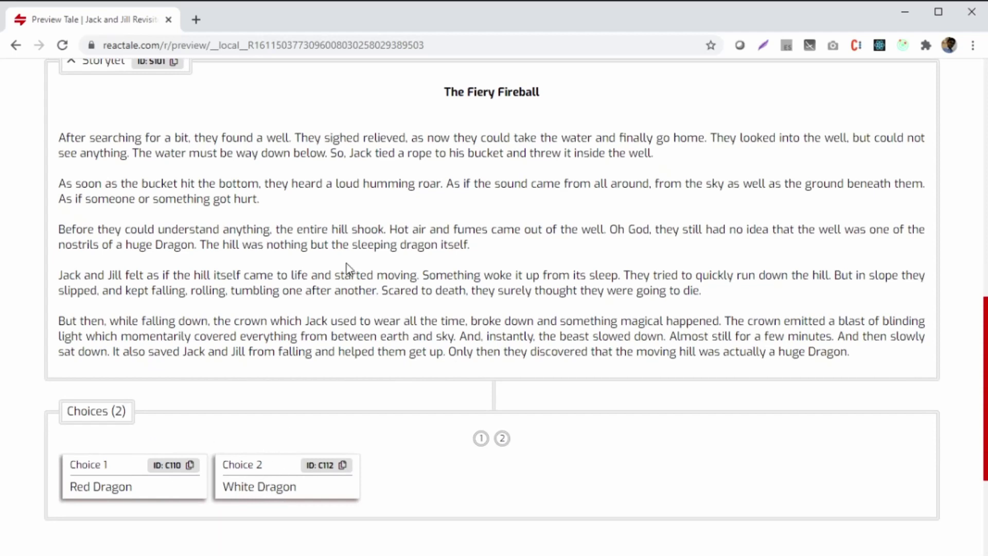
pyautogui.scroll(1, 346, 271)
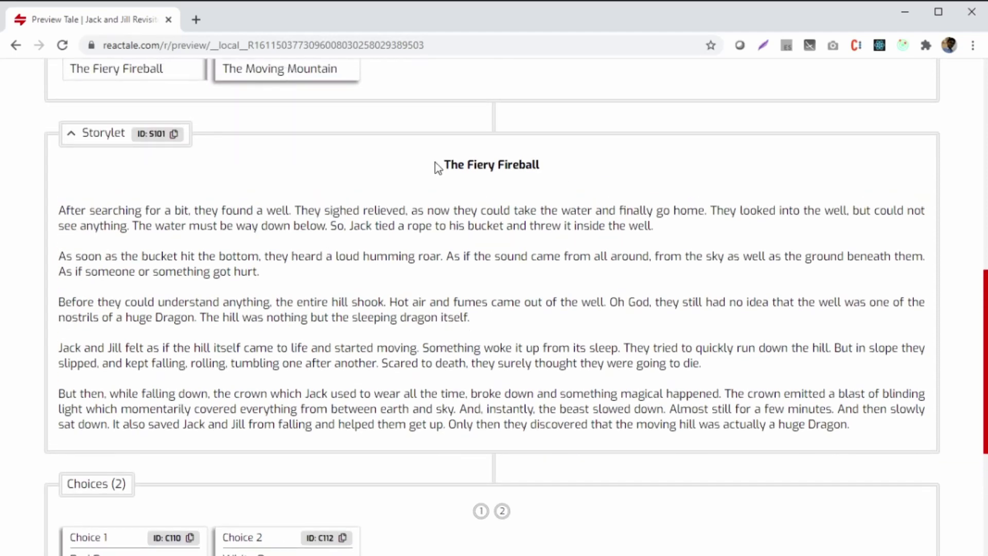
pyautogui.moveTo(443, 165); pyautogui.dragTo(953, 462)
pyautogui.click(859, 422)
pyautogui.scroll(-2, 859, 422)
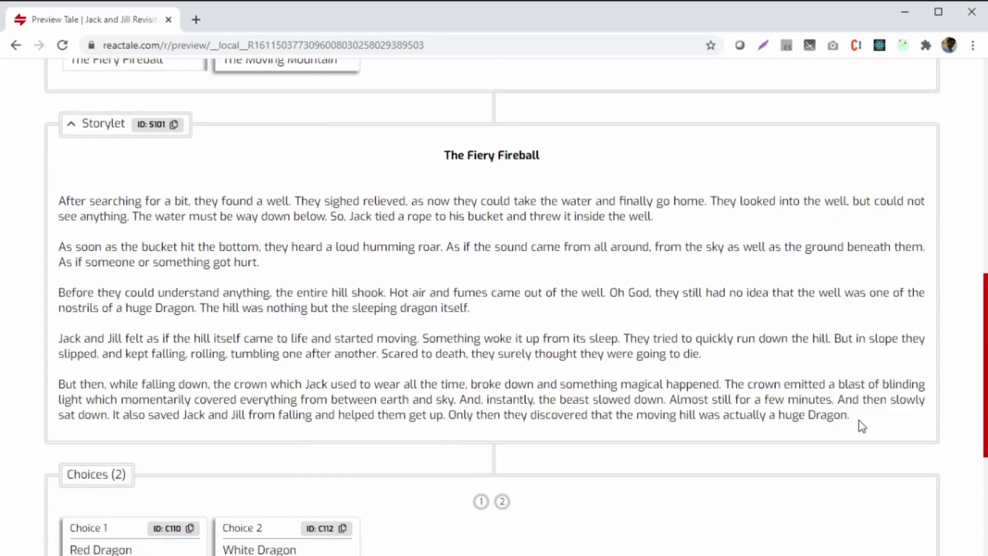
pyautogui.scroll(4, 154, 422)
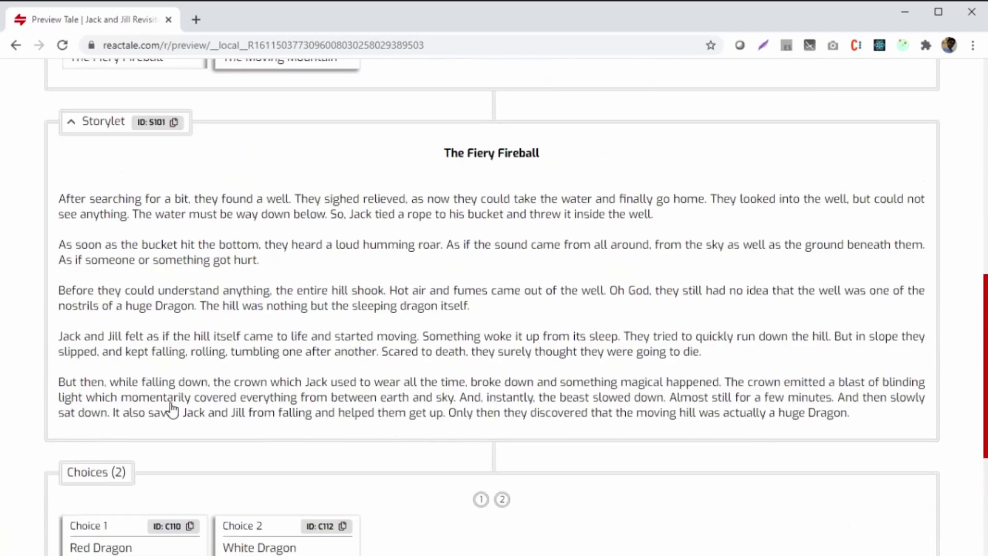
# Step: Choose "White Dragon" in the preview, view its storylet, and review this path from the opening storylet
pyautogui.scroll(-3, 169, 411)
pyautogui.click(270, 479)
pyautogui.scroll(-3, 273, 481)
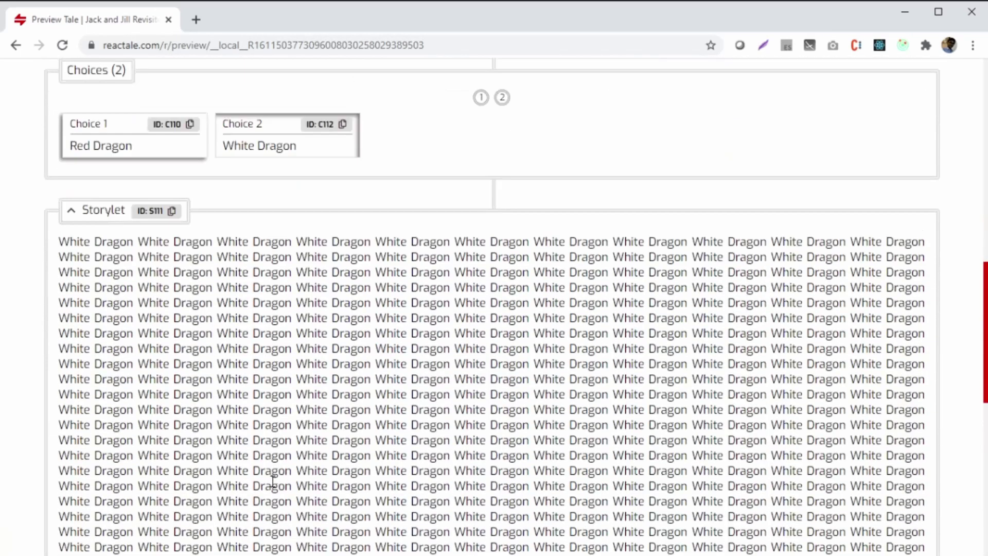
pyautogui.scroll(6, 272, 481)
pyautogui.scroll(7, 273, 481)
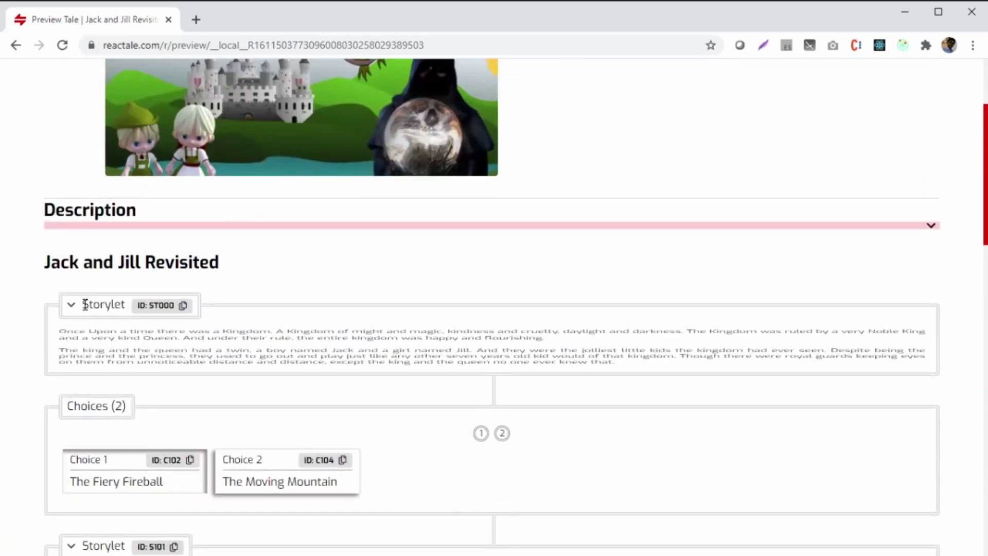
pyautogui.moveTo(82, 304); pyautogui.dragTo(280, 312)
pyautogui.scroll(-3, 279, 312)
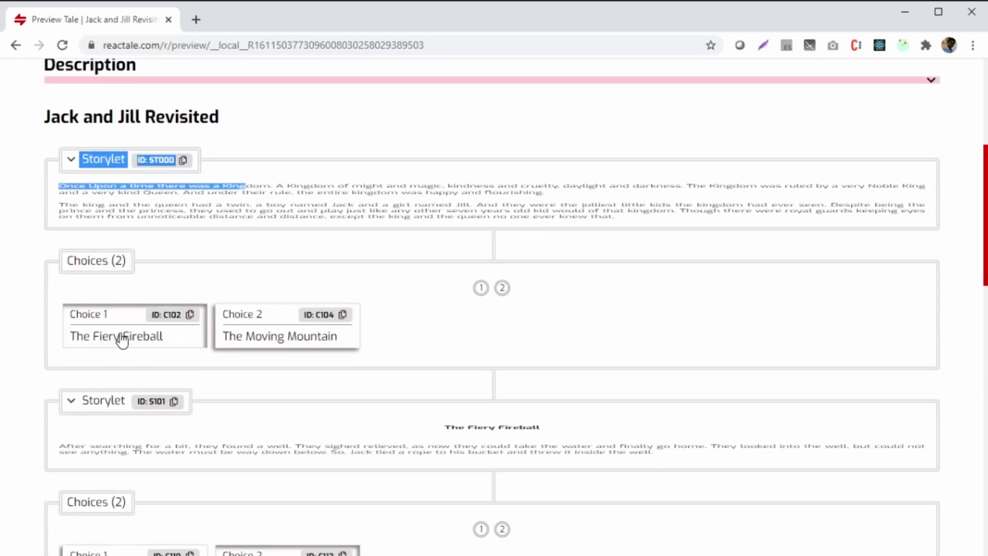
# Step: Read the White Dragon storylet to its end, collapse it, and review the White Dragon path in the preview
pyautogui.scroll(-3, 121, 340)
pyautogui.scroll(-3, 320, 455)
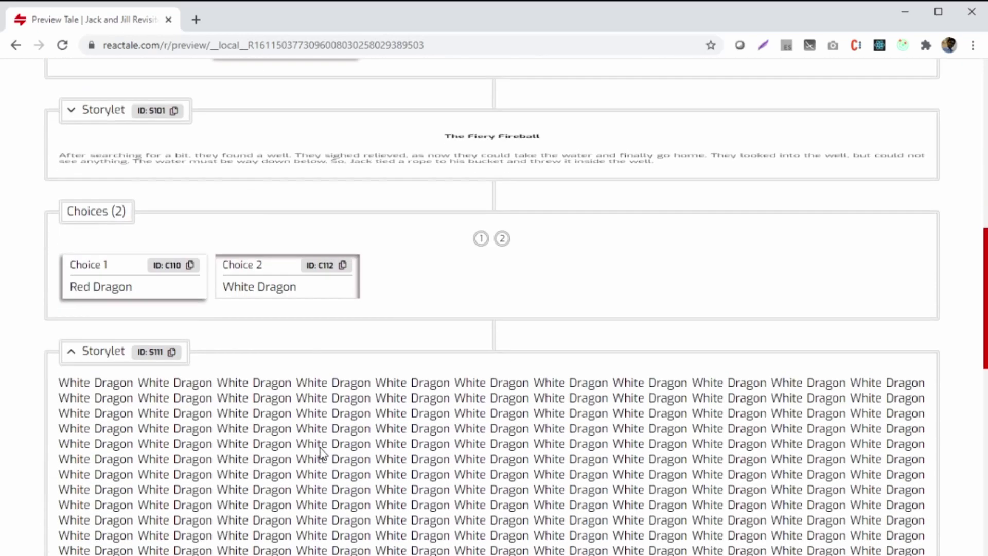
pyautogui.scroll(-10, 320, 449)
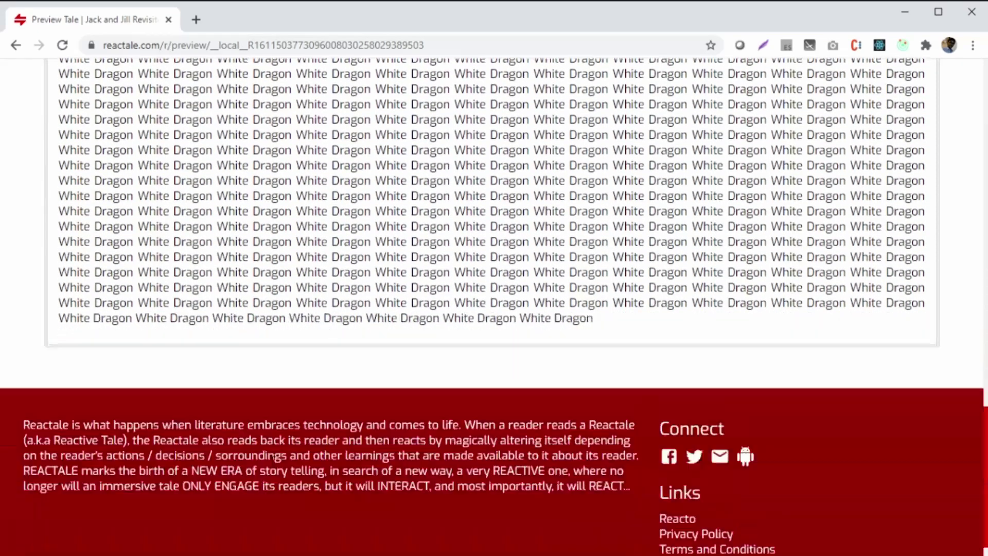
pyautogui.scroll(10, 161, 361)
pyautogui.click(104, 344)
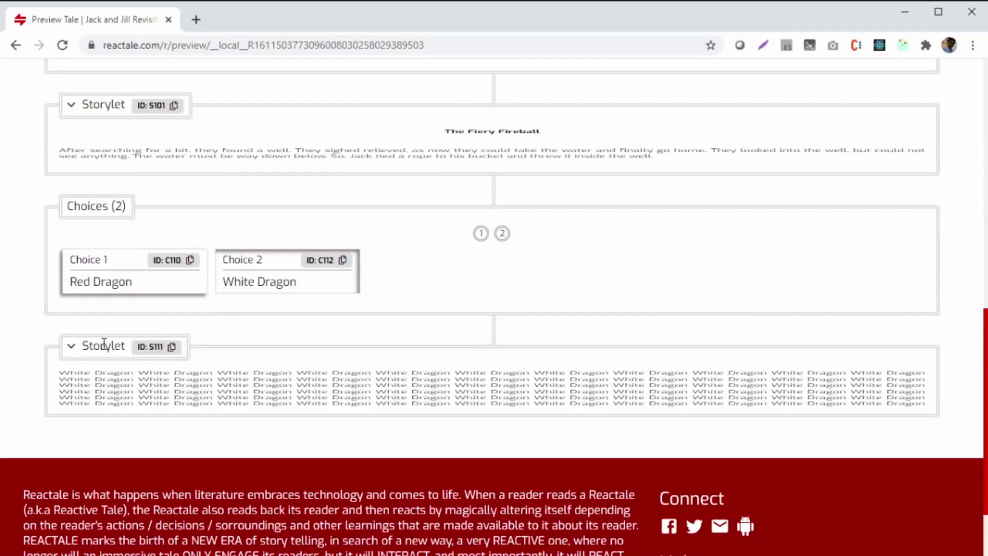
pyautogui.scroll(3, 104, 344)
pyautogui.scroll(2, 104, 345)
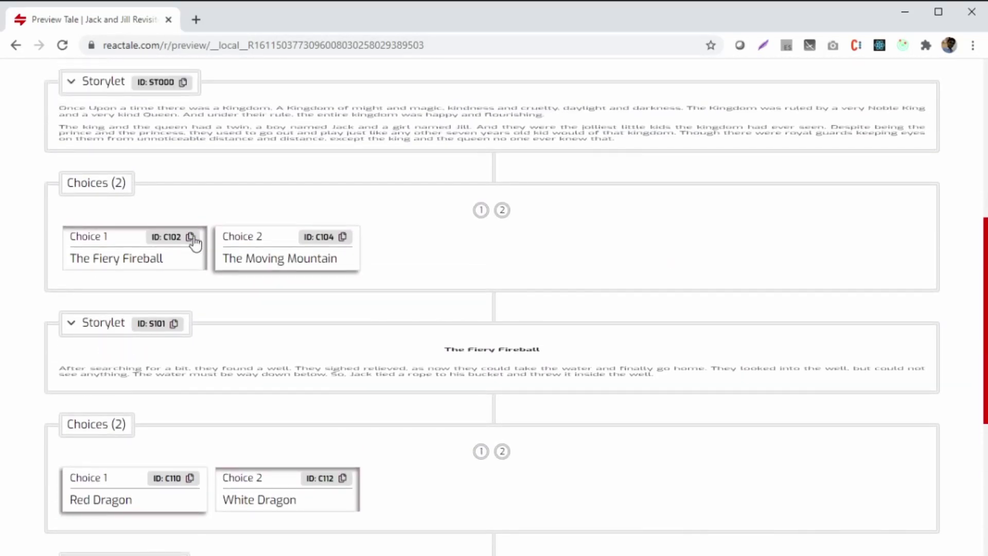
pyautogui.click(331, 487)
pyautogui.scroll(3, 423, 450)
# Step: Show the tale preview in the browser's Galaxy S5 device emulation and look through its storylets and choices
pyautogui.hotkey('ctrl', 'shift', 'i')
pyautogui.scroll(-3, 298, 326)
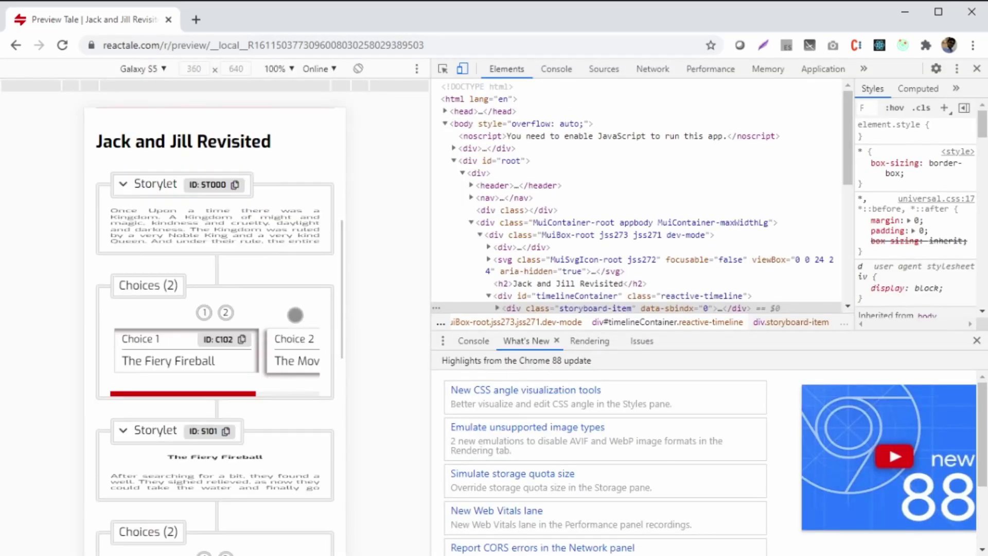
pyautogui.scroll(-2, 294, 314)
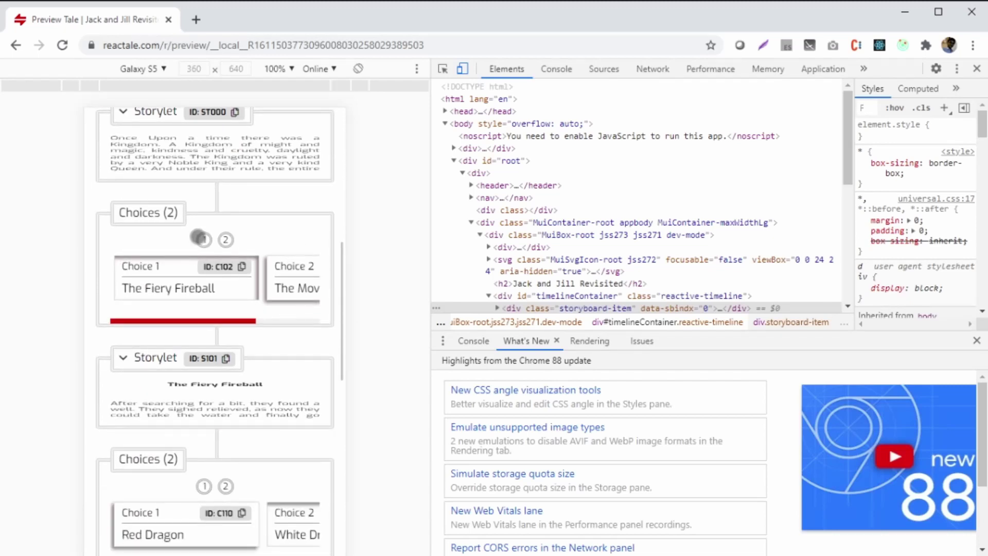
pyautogui.scroll(-3, 284, 275)
pyautogui.scroll(2, 282, 276)
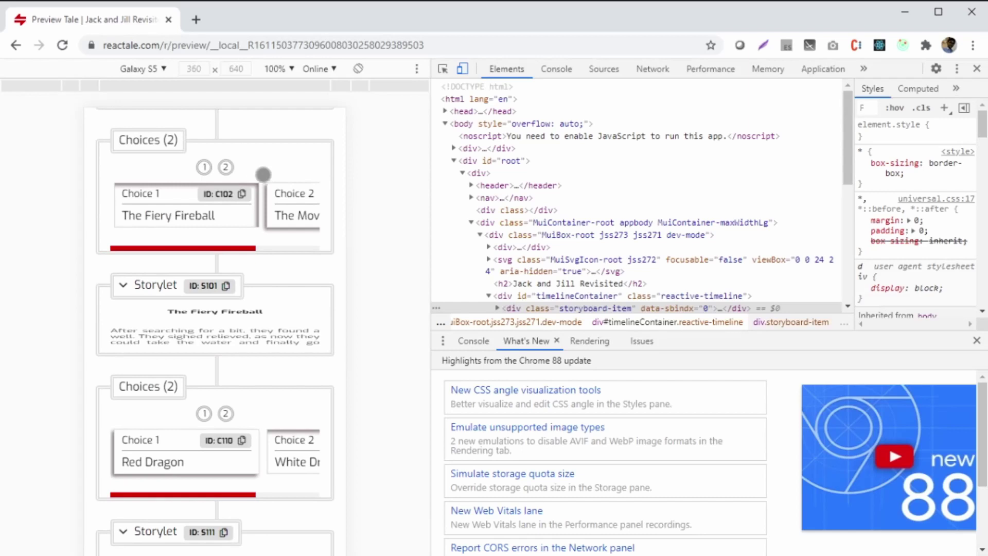
pyautogui.scroll(-2, 312, 337)
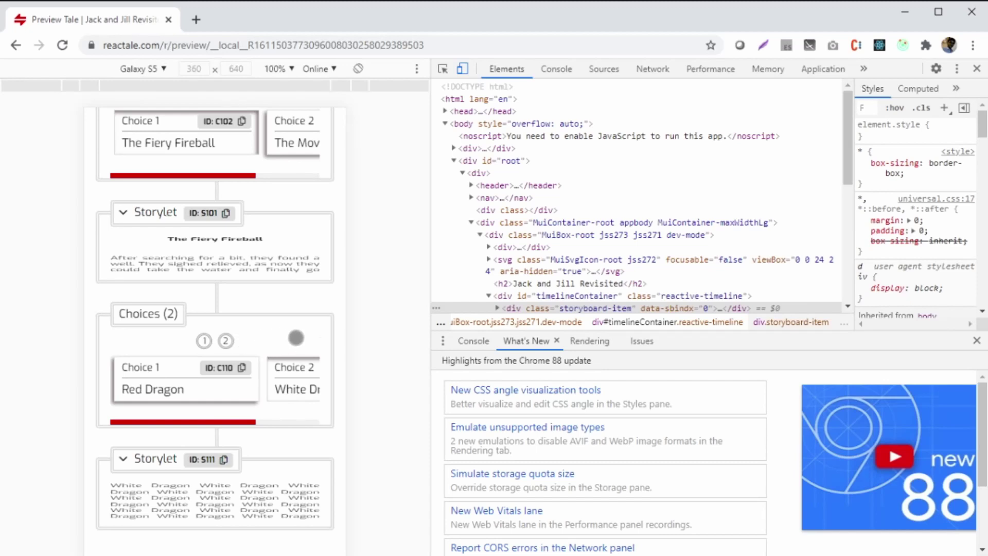
# Step: Switch the second-level choices back and forth between Red Dragon and White Dragon with their numbered markers, ending on White Dragon
pyautogui.click(225, 338)
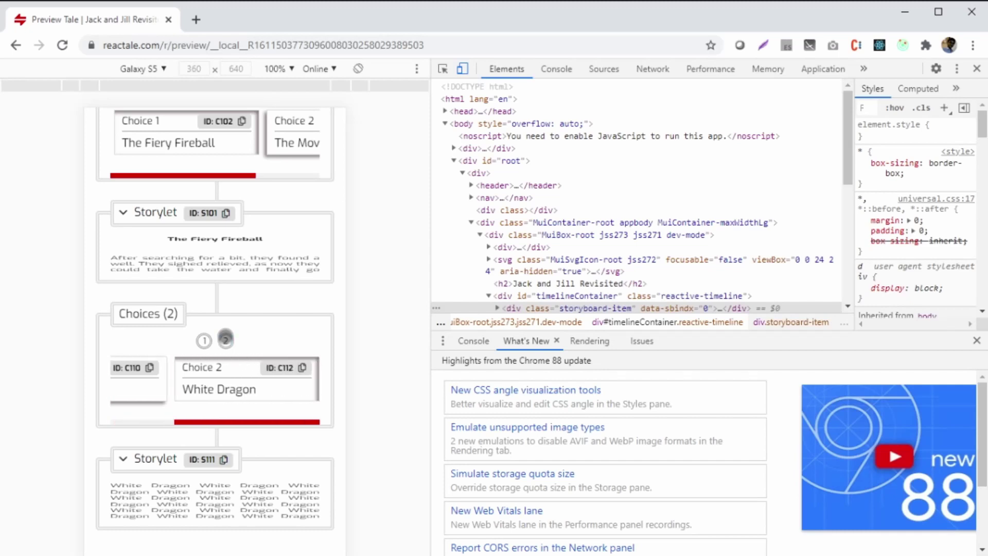
pyautogui.click(203, 340)
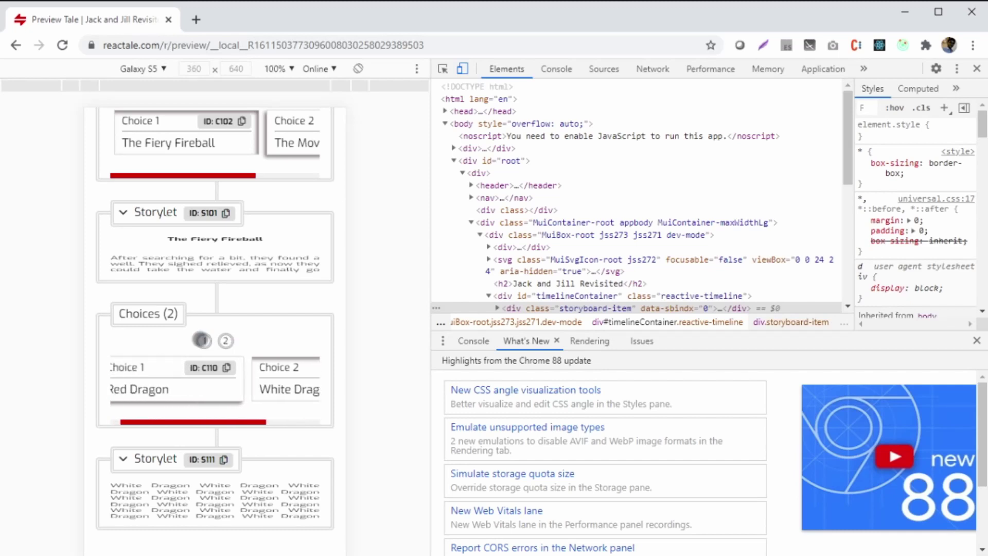
pyautogui.click(226, 339)
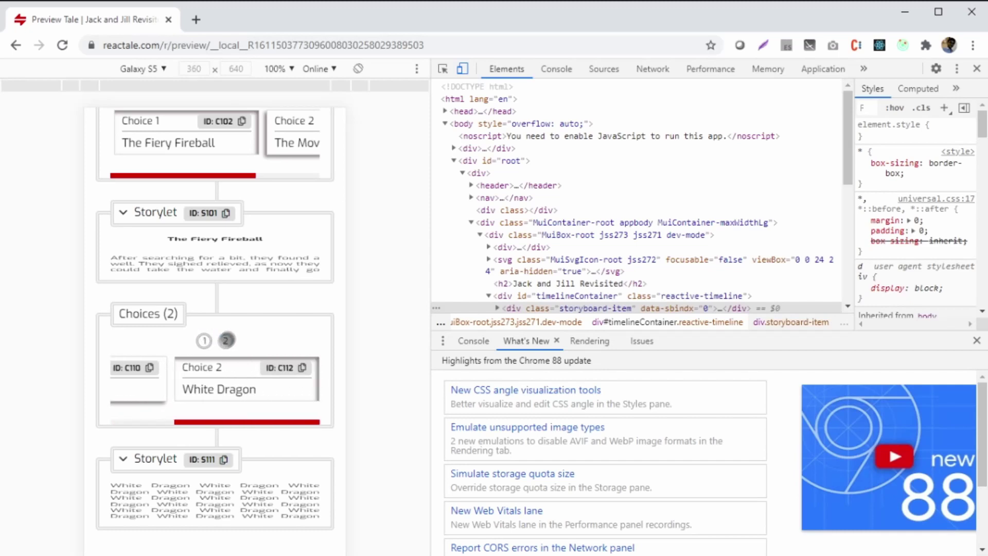
pyautogui.click(205, 340)
pyautogui.click(225, 340)
pyautogui.click(203, 340)
pyautogui.click(224, 340)
# Step: In the opening choices, bring The Moving Mountain into view and return to The Fiery Fireball with the numbered markers
pyautogui.scroll(8, 225, 340)
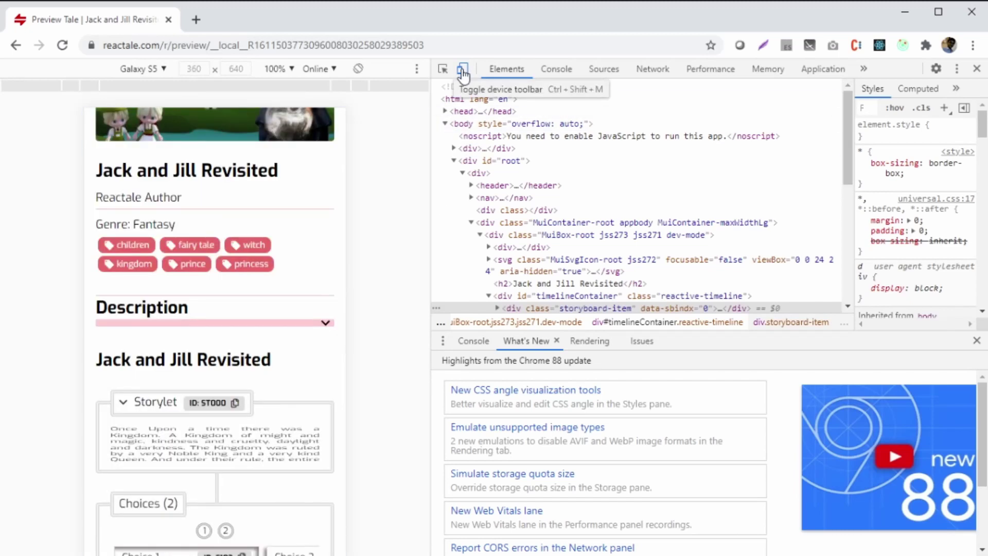
pyautogui.scroll(-6, 290, 337)
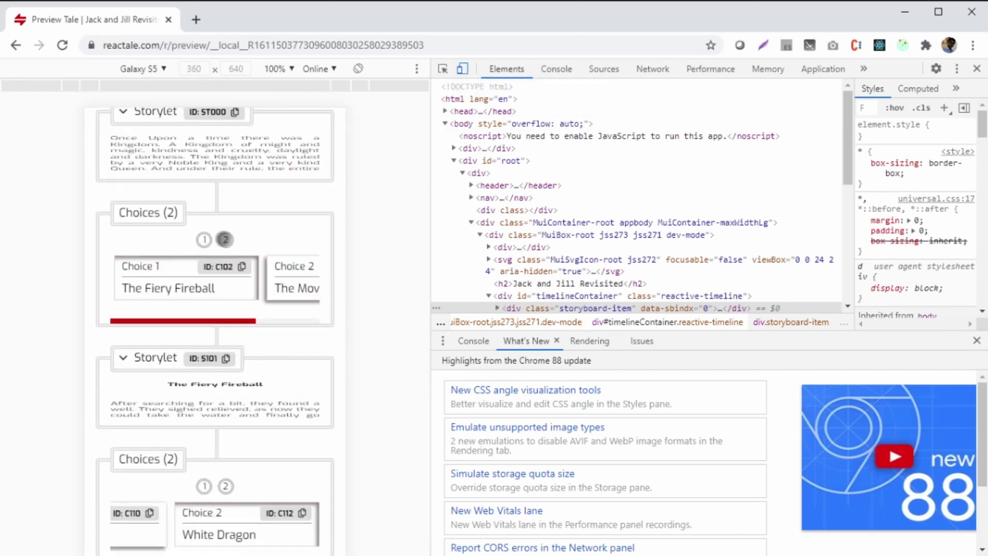
pyautogui.click(225, 240)
pyautogui.click(203, 239)
# Step: Turn off the device emulation, widen the preview page, and close the developer tools
pyautogui.click(462, 69)
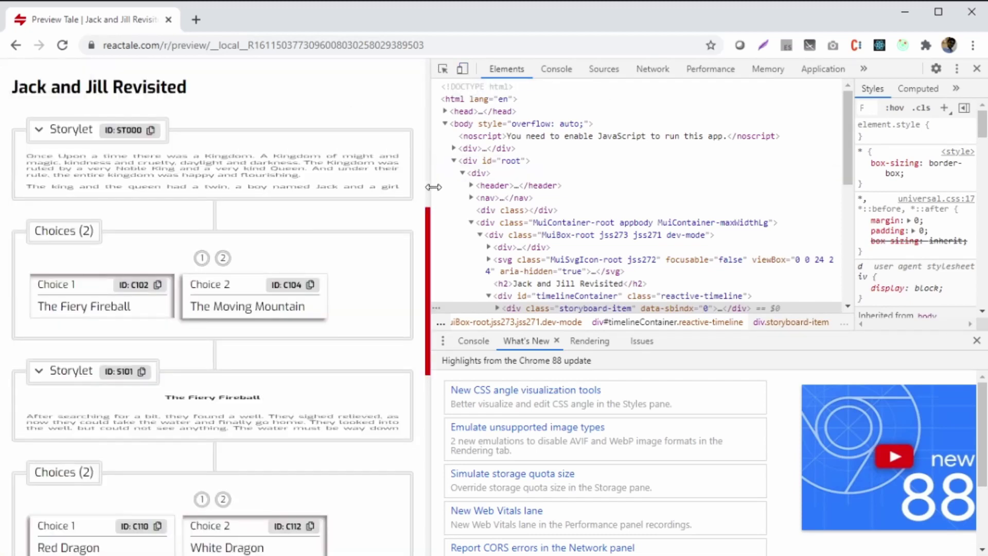
pyautogui.moveTo(434, 187); pyautogui.dragTo(805, 187)
pyautogui.click(977, 68)
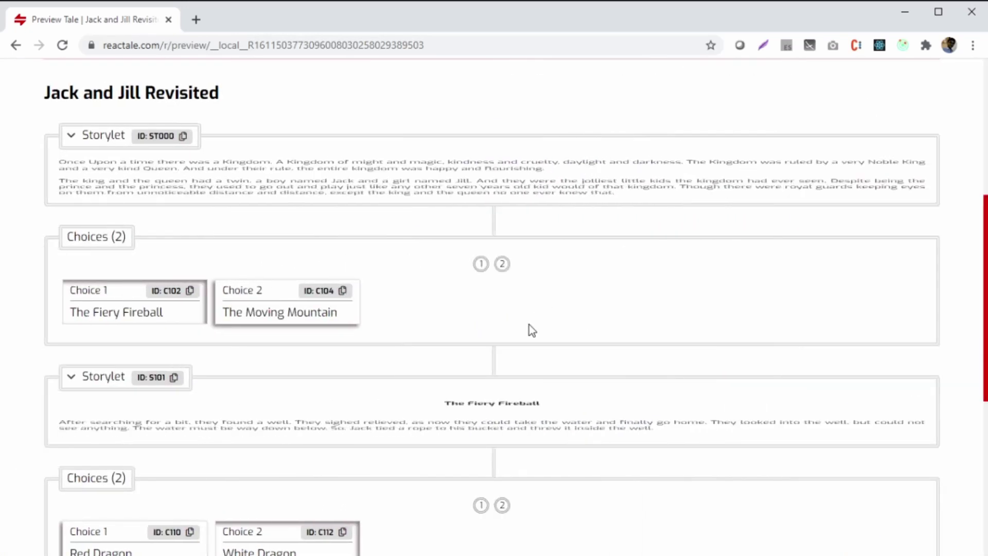
# Step: Return from the preview to the tale's editor and open the body section with its storylets
pyautogui.scroll(10, 529, 330)
pyautogui.click(56, 129)
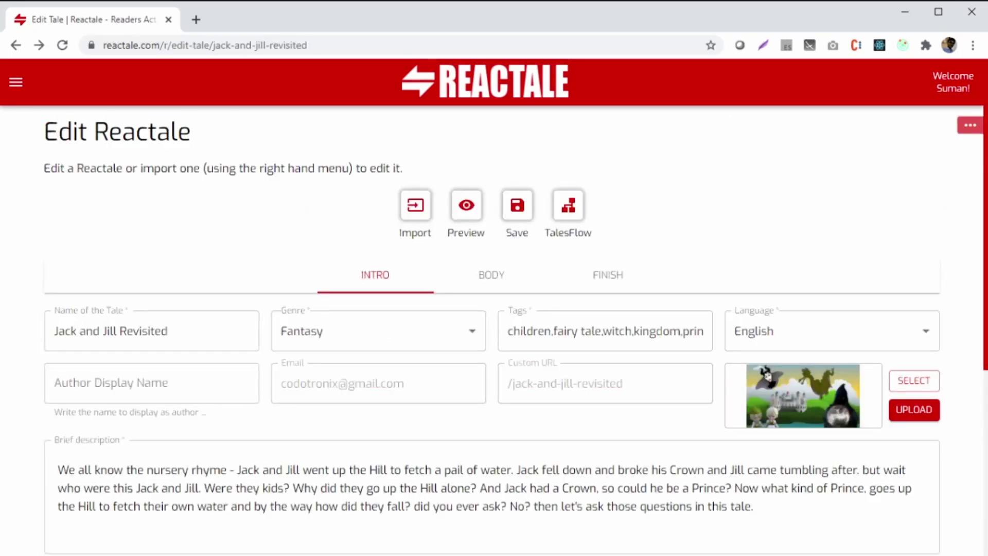
pyautogui.scroll(-1, 705, 412)
pyautogui.click(488, 206)
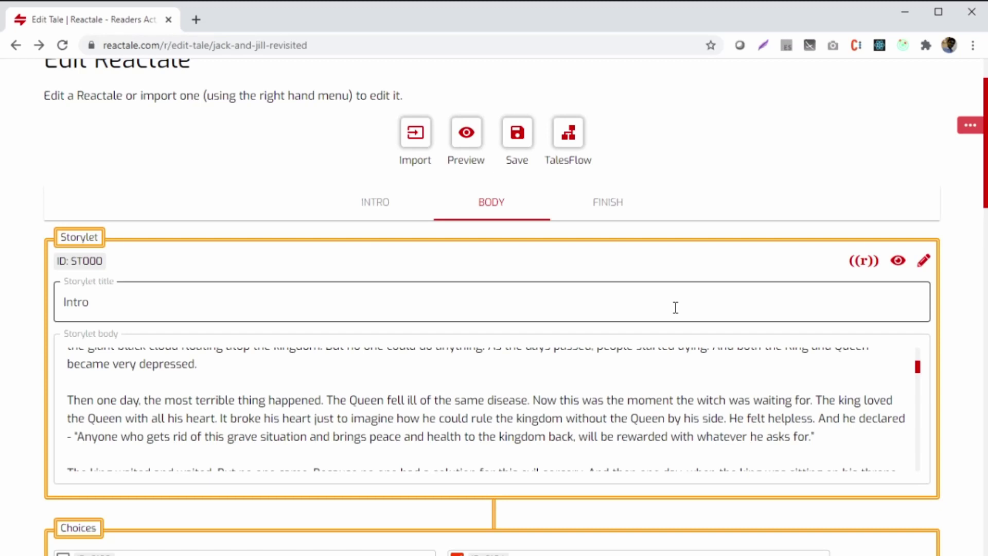
# Step: Check the choices below the Intro storylet and open the tale's TalesFlow diagram
pyautogui.scroll(-4, 607, 255)
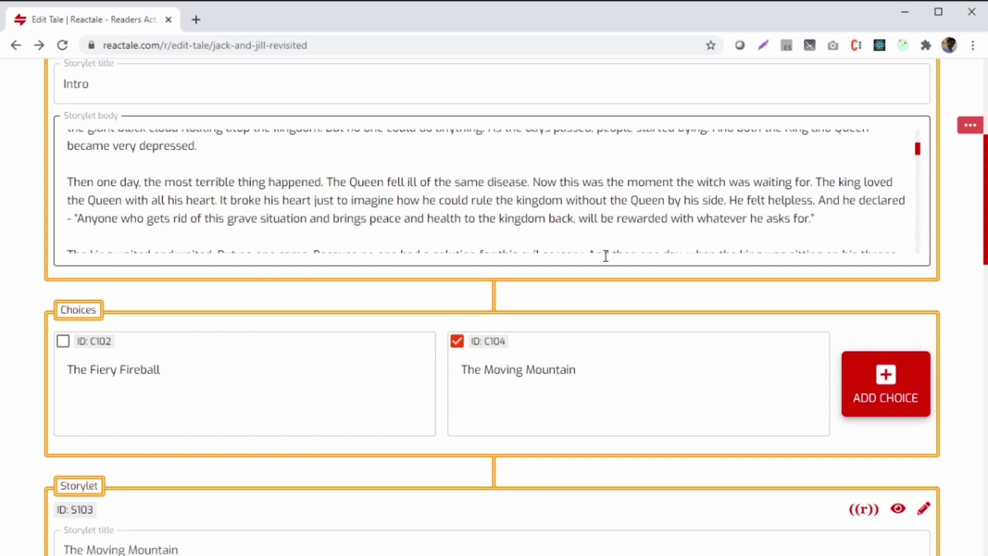
pyautogui.scroll(5, 605, 255)
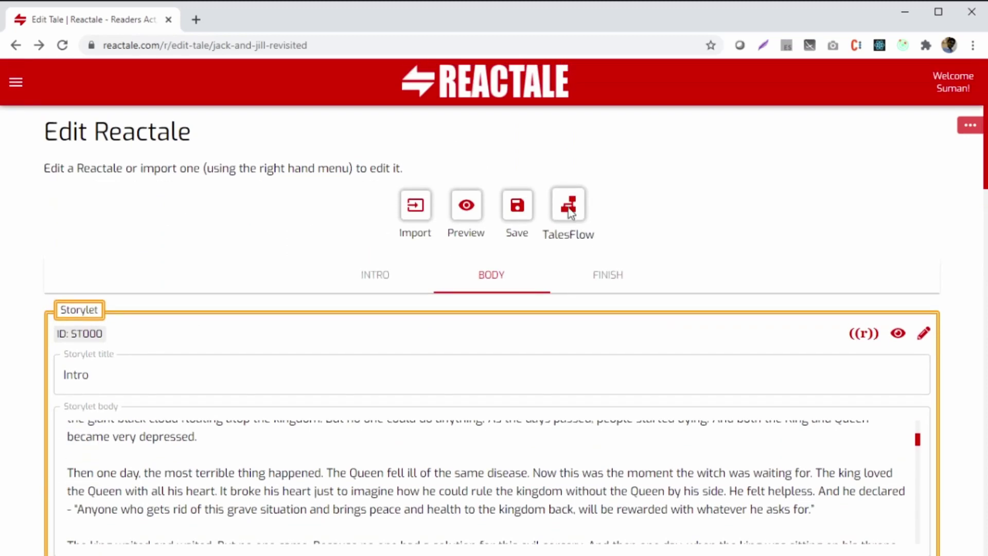
pyautogui.click(571, 208)
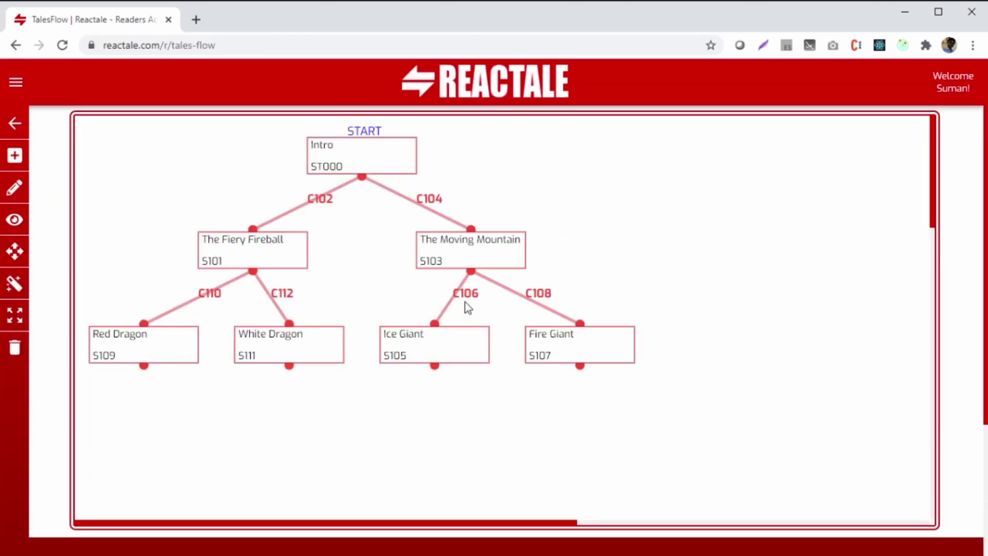